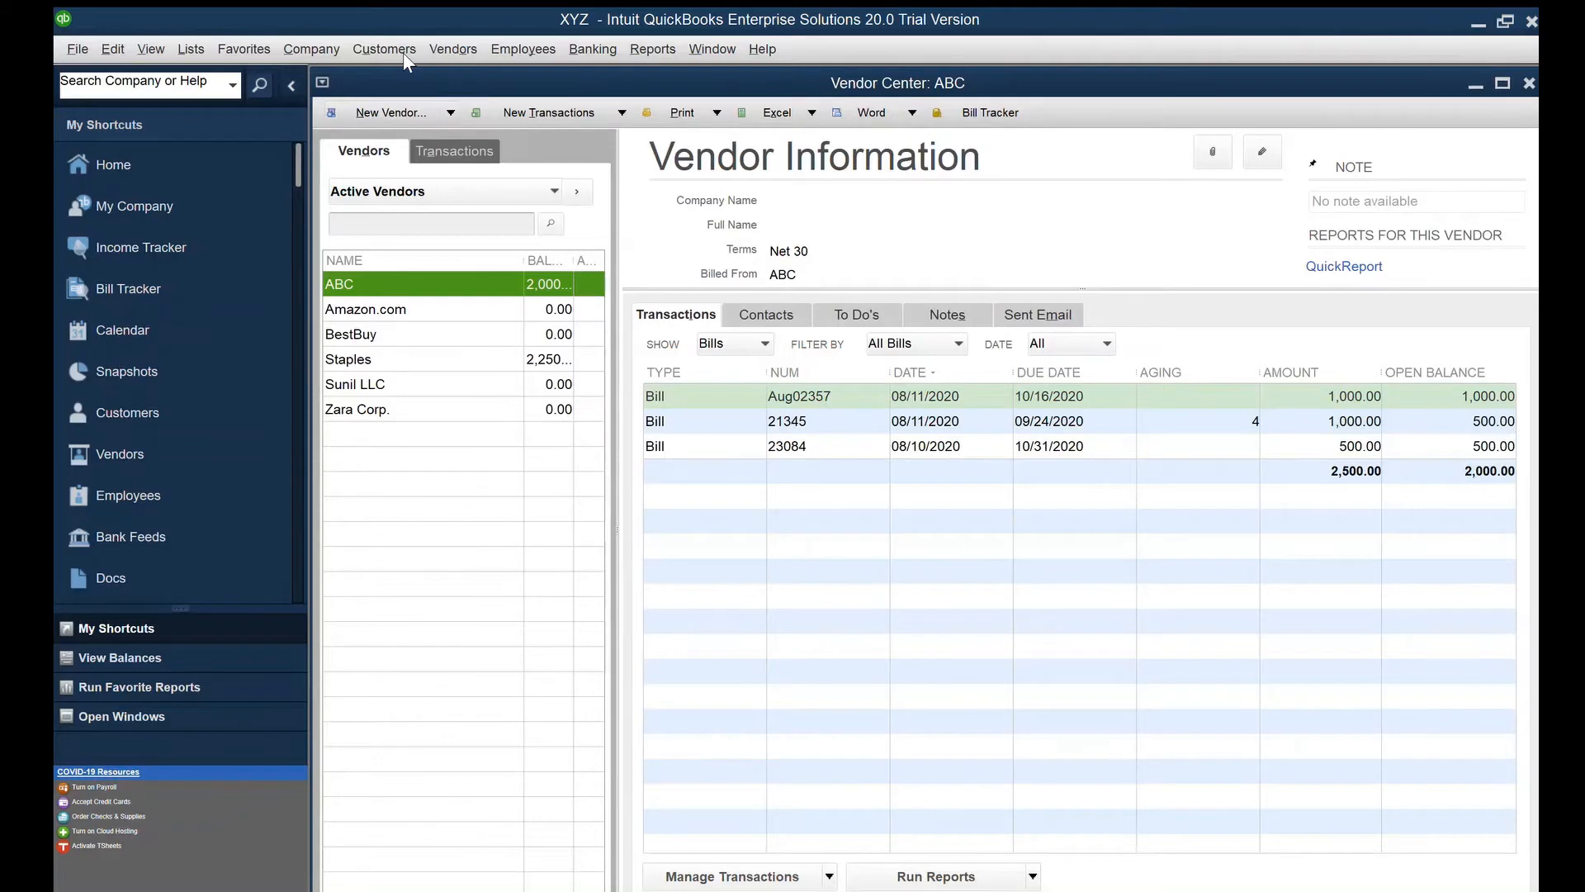
Open a blank New Vendor form from the Vendor Center with Ctrl+N
key("ctrl+n")
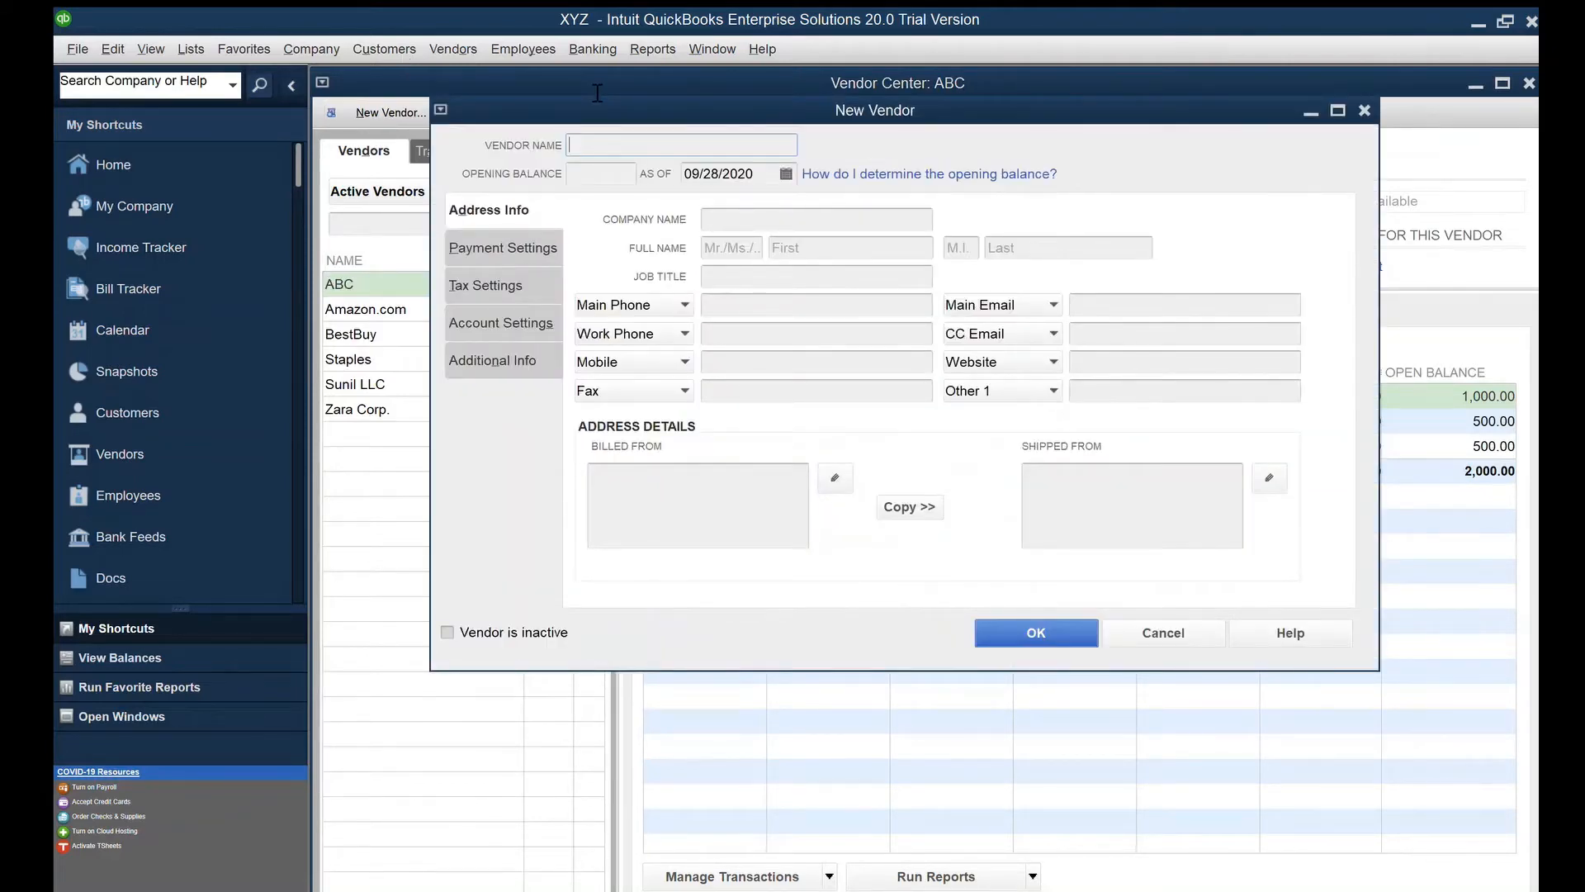
Enter Zara Corp as vendor and company name, Accounting Department job title, and the contact's first and last name
type("Zara Corp")
key("Tab")
type("Zara")
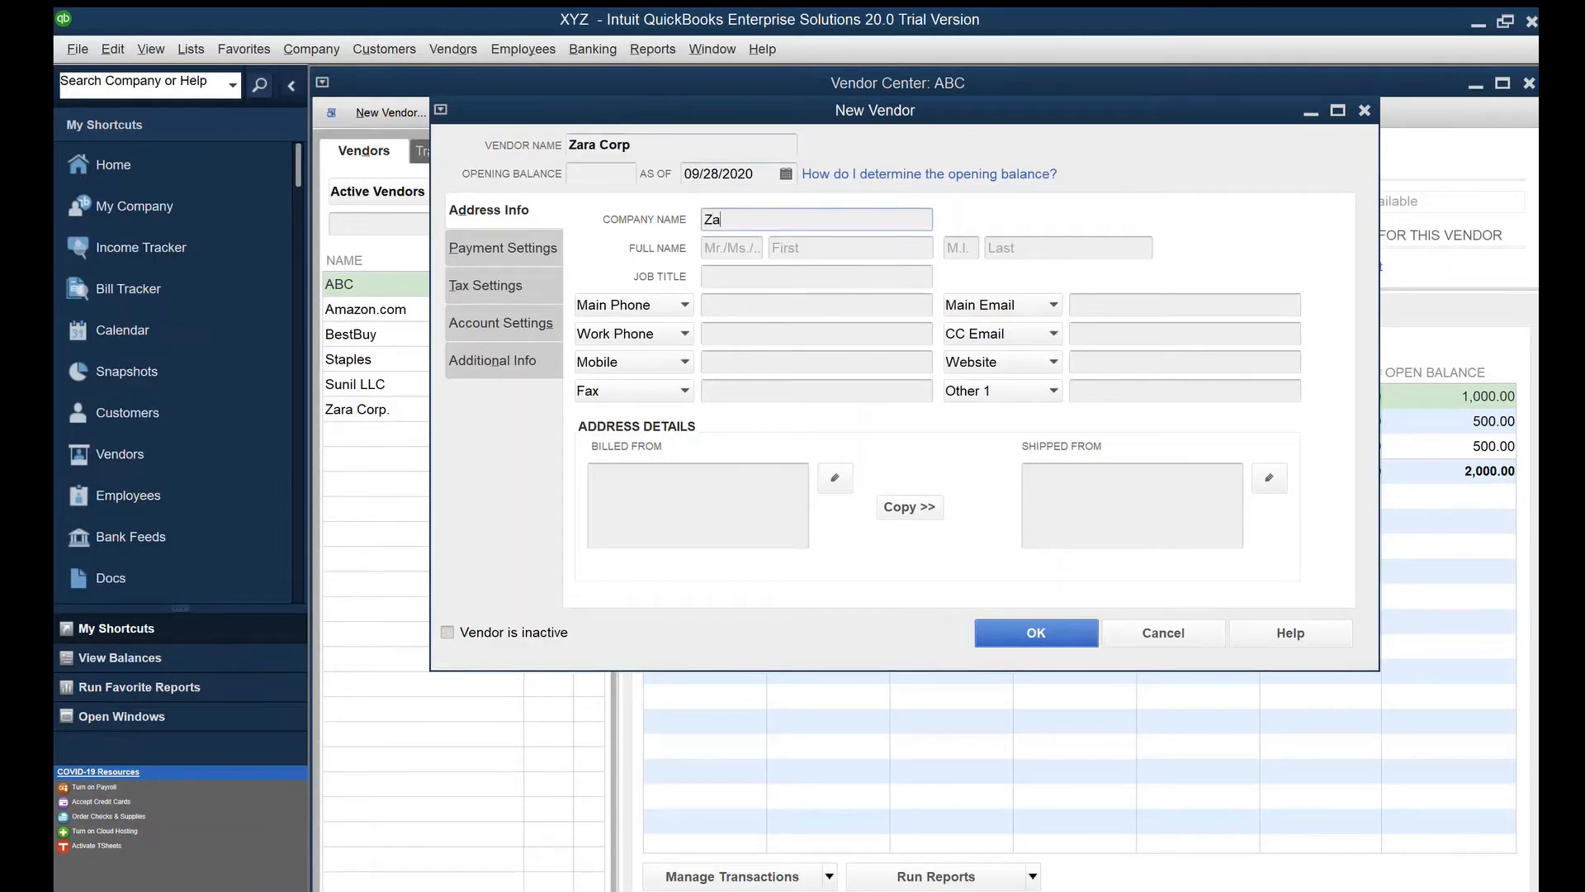
type(" Corp")
key("Tab")
type("A")
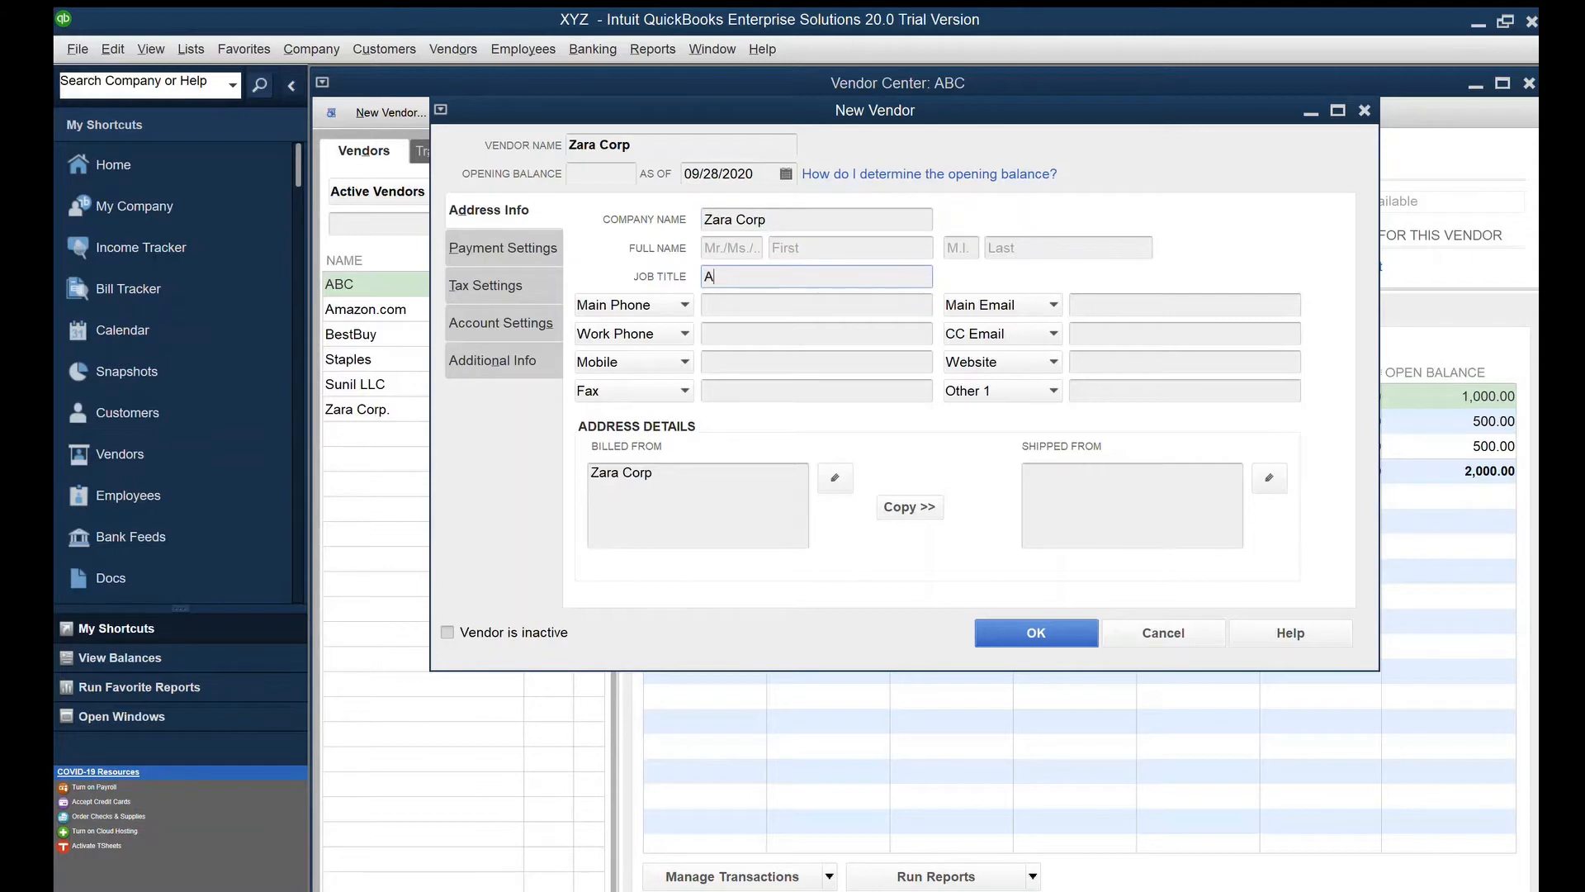
type("ccounting Department")
left_click(869, 246)
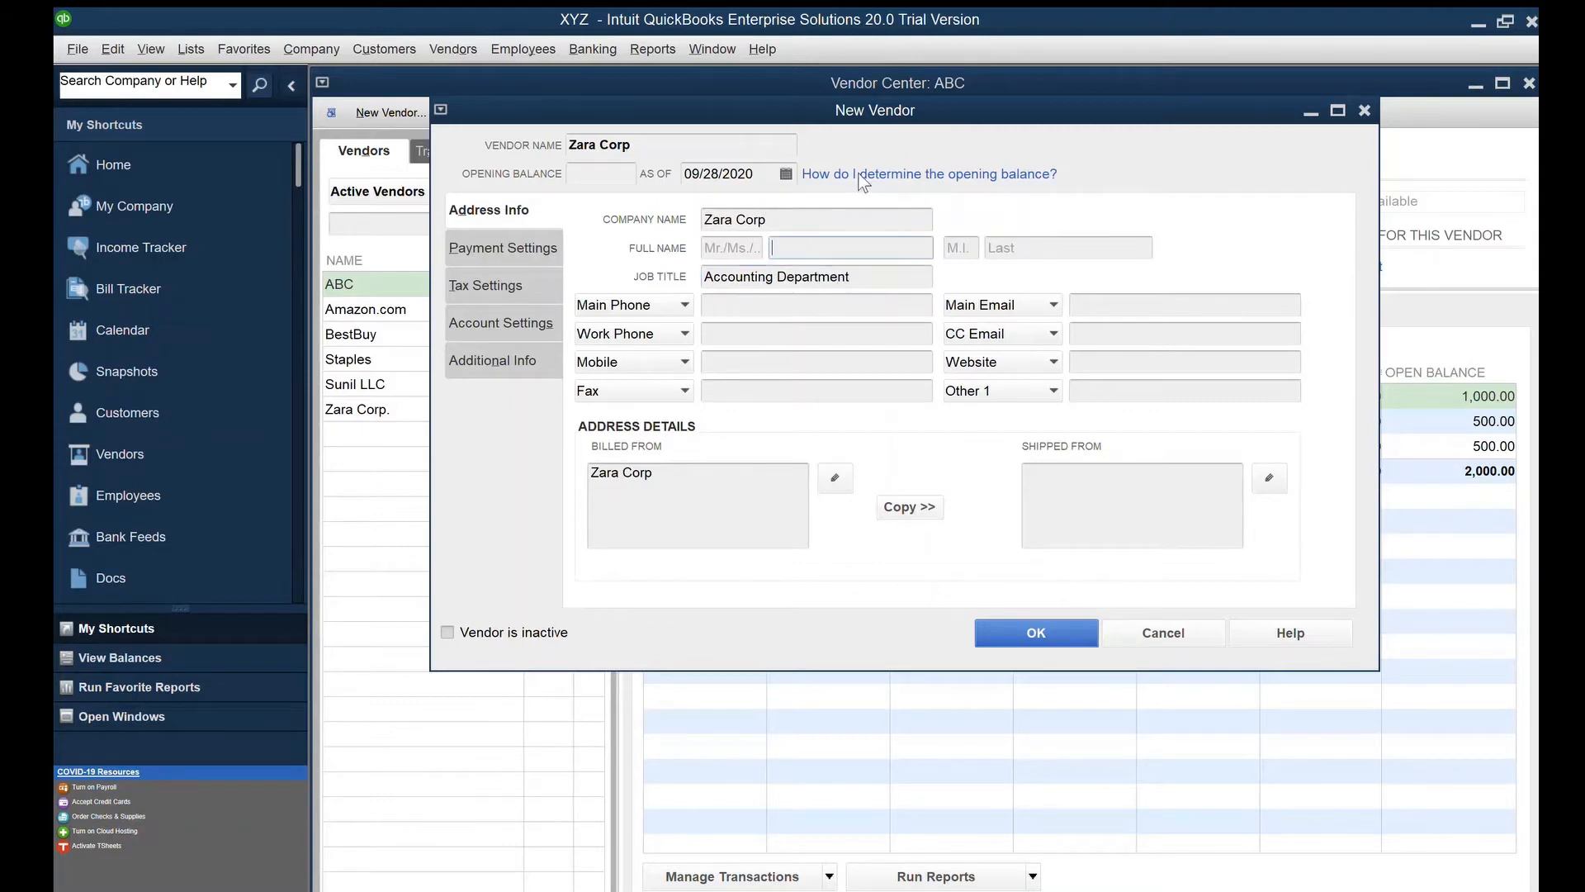
key("Tab")
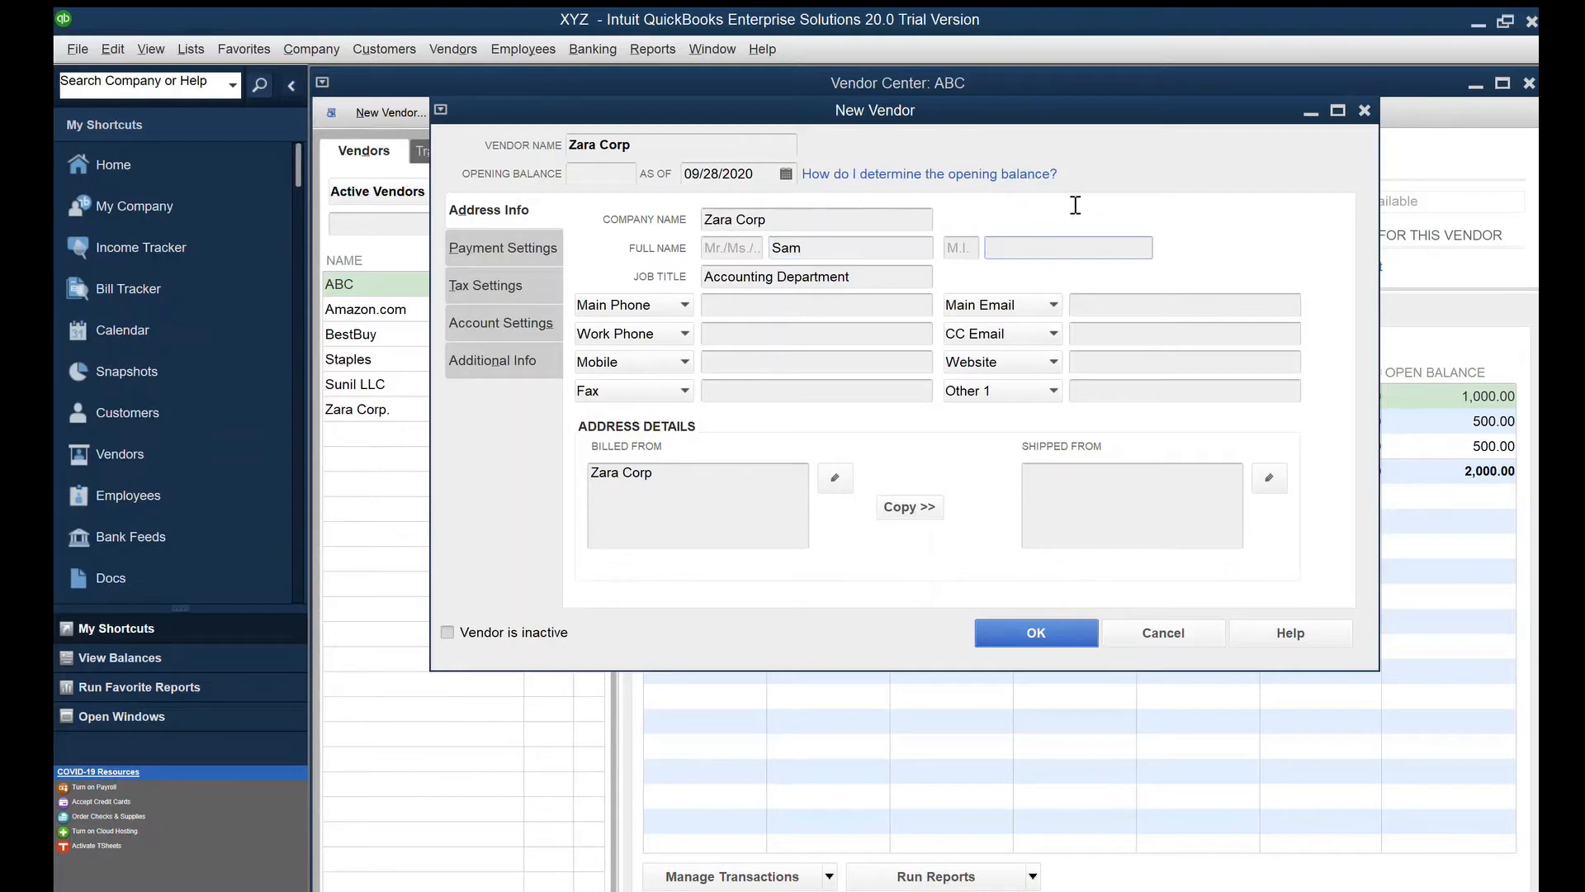
key("Tab")
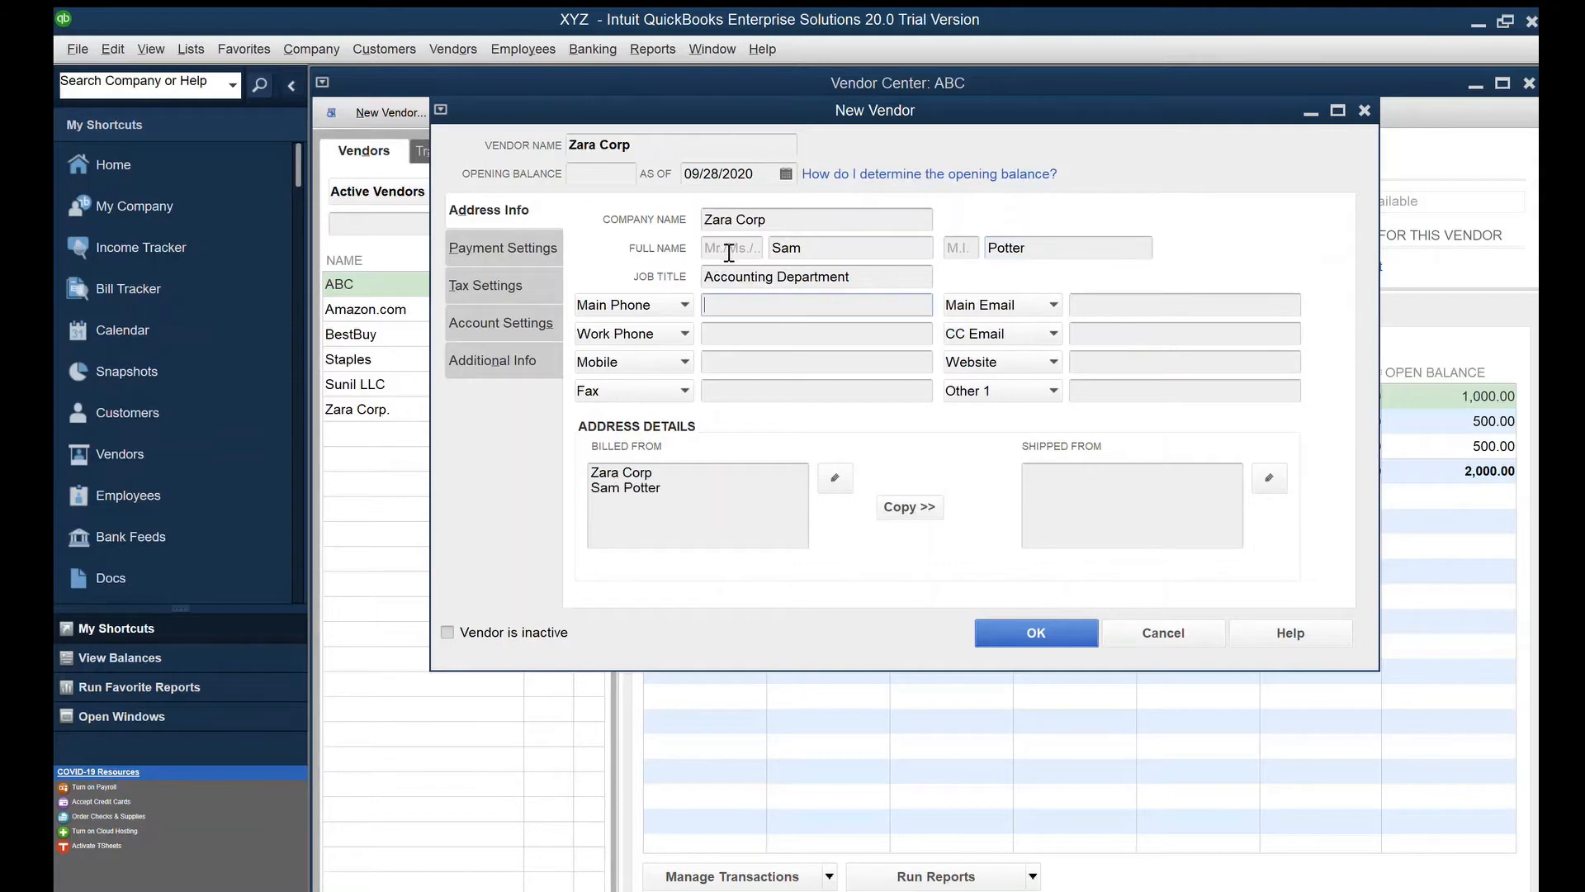
key("Tab")
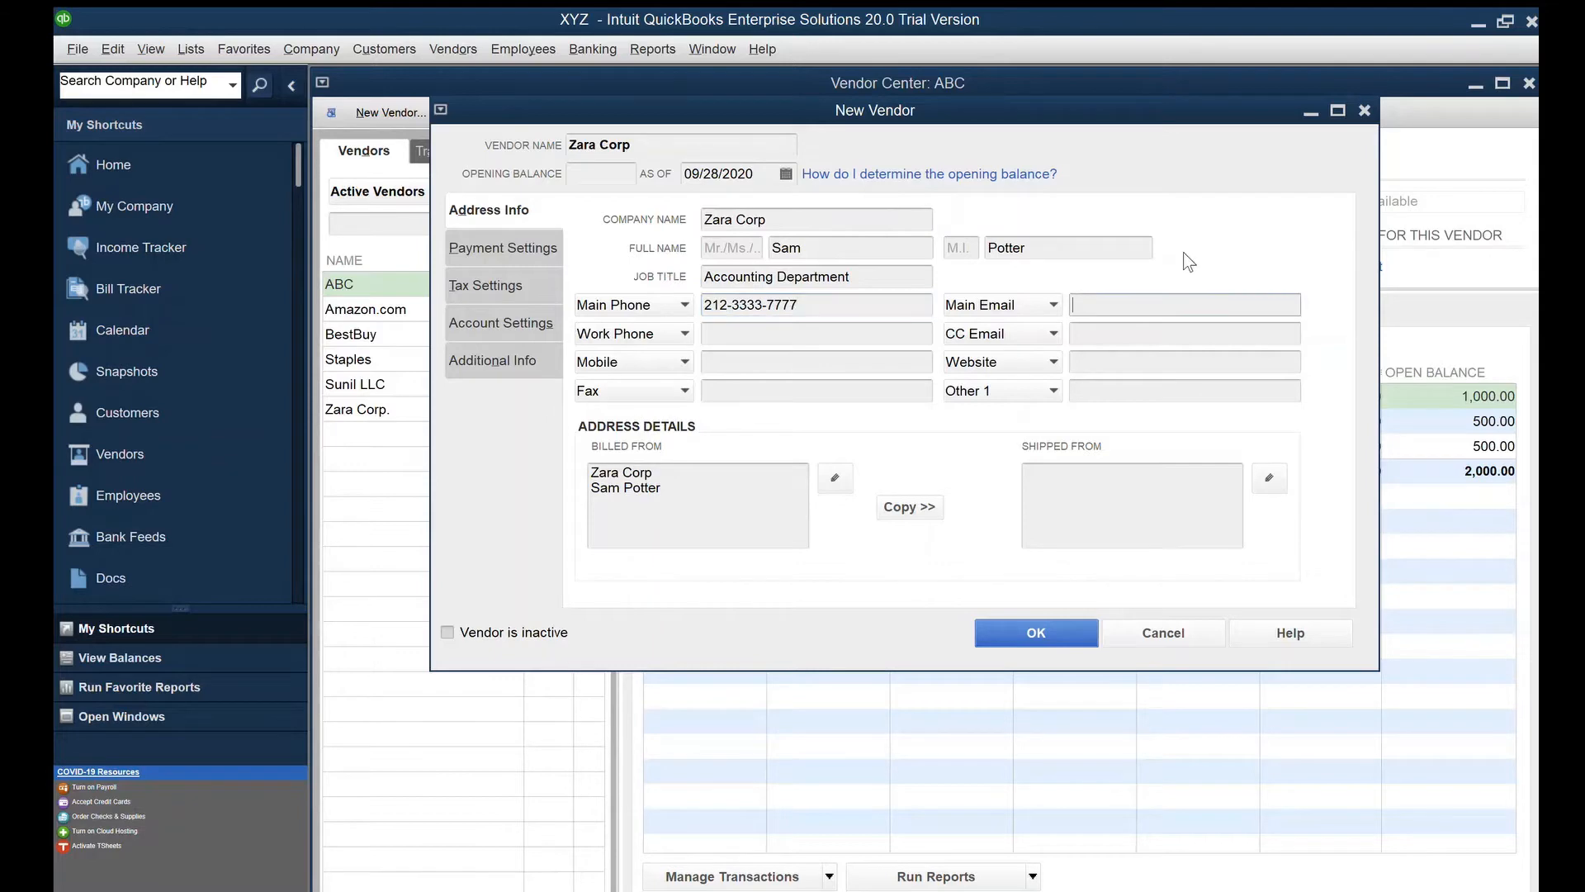
key("Tab")
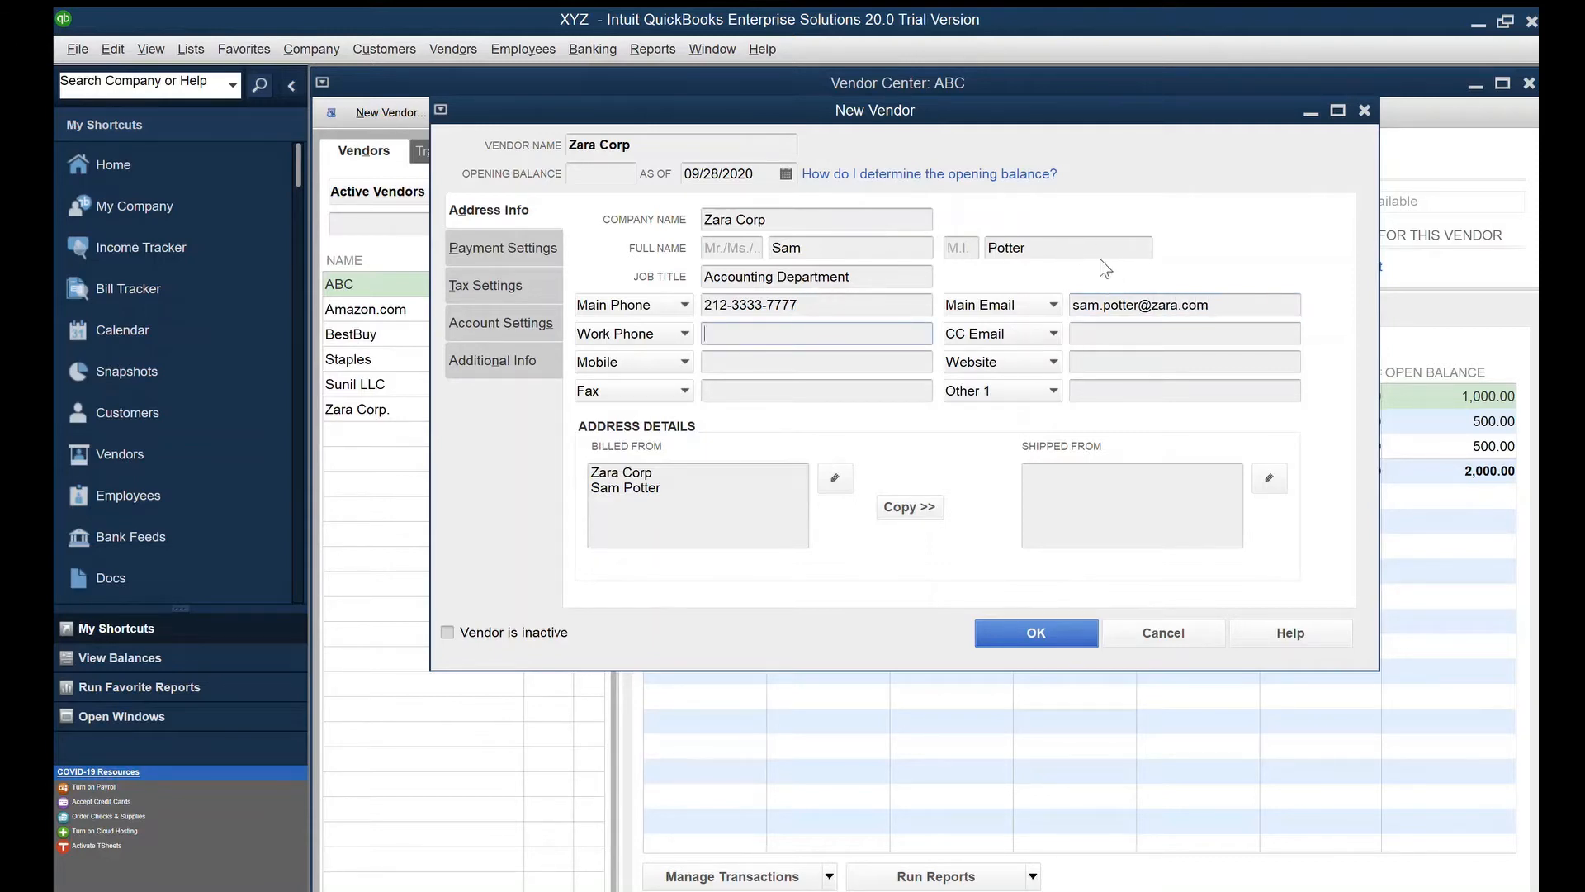
key("Tab")
key("Tab")
key("Tab")
type("2")
key("BackSpace")
type("www")
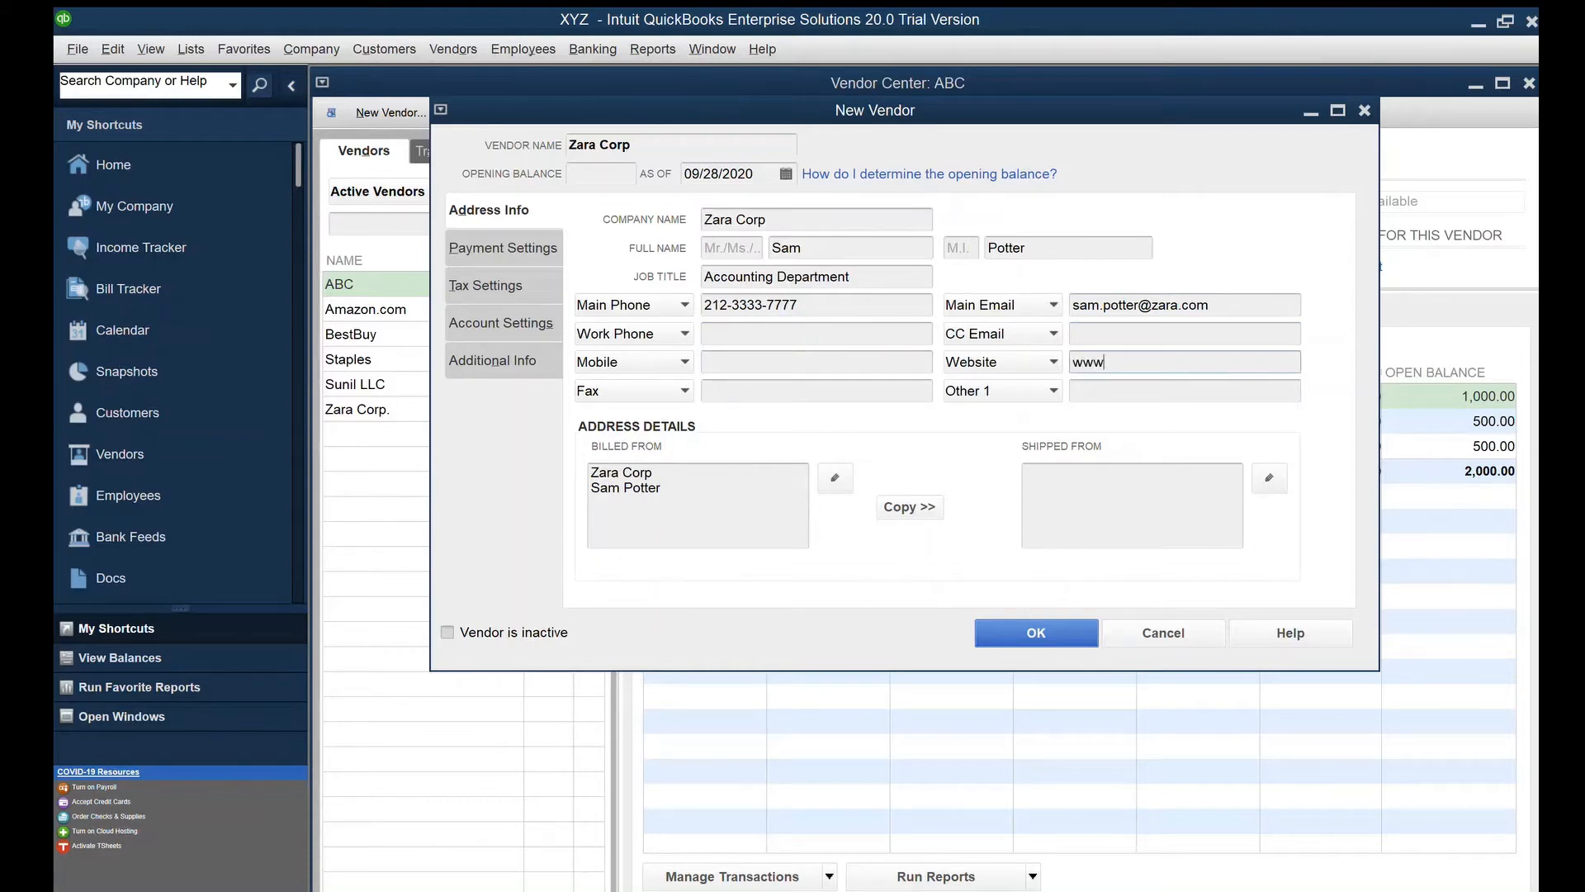
type(".zara.com")
key("Tab")
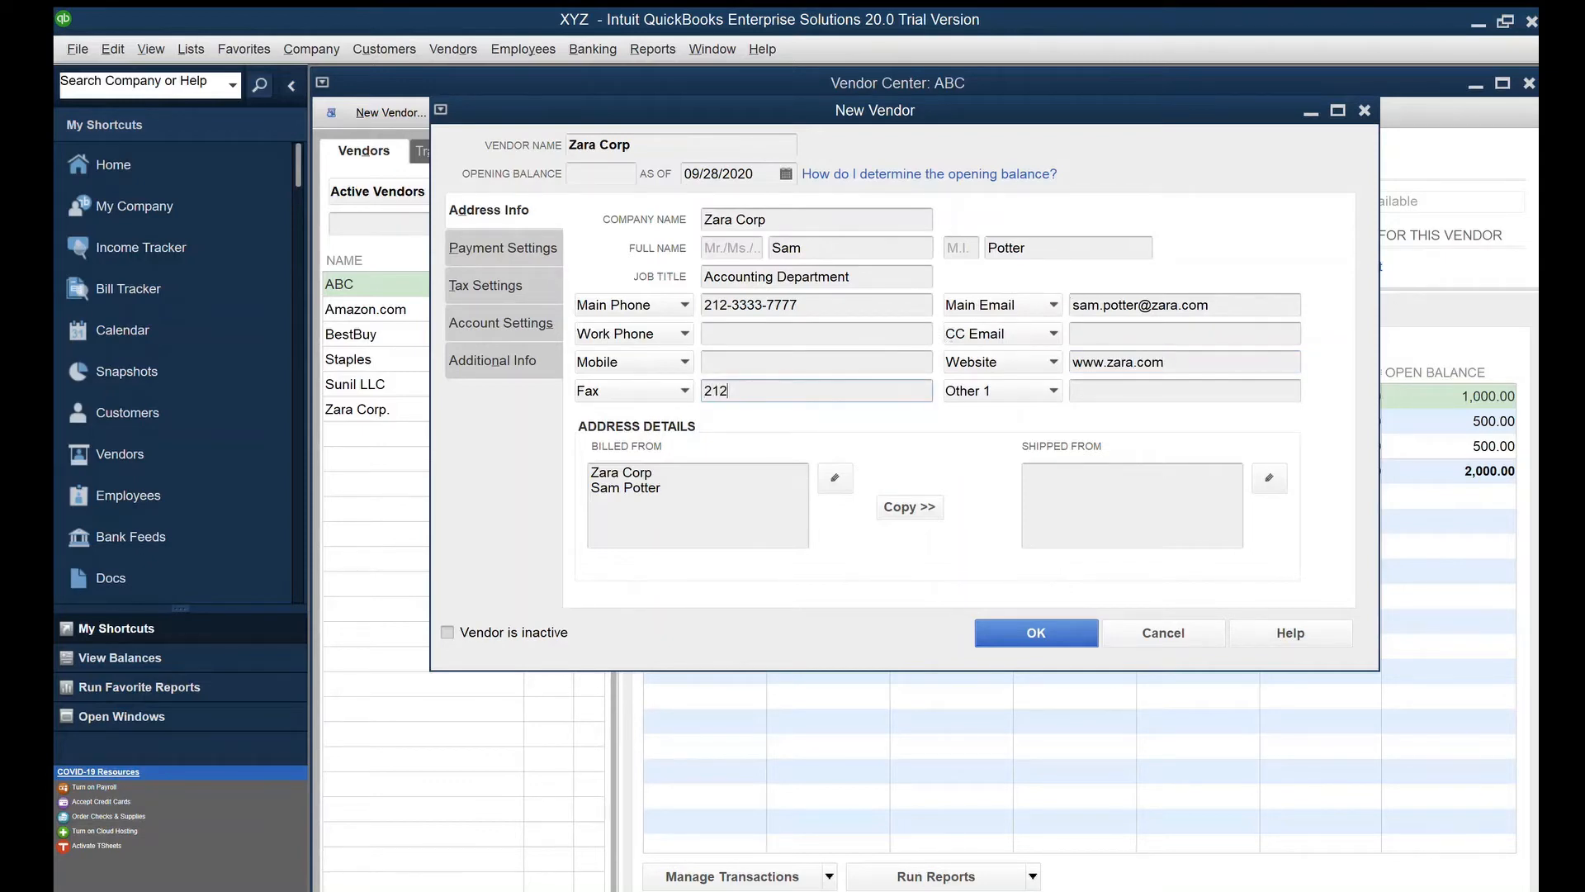
Complete the fax number and move on toward the Billed From address
key("Tab")
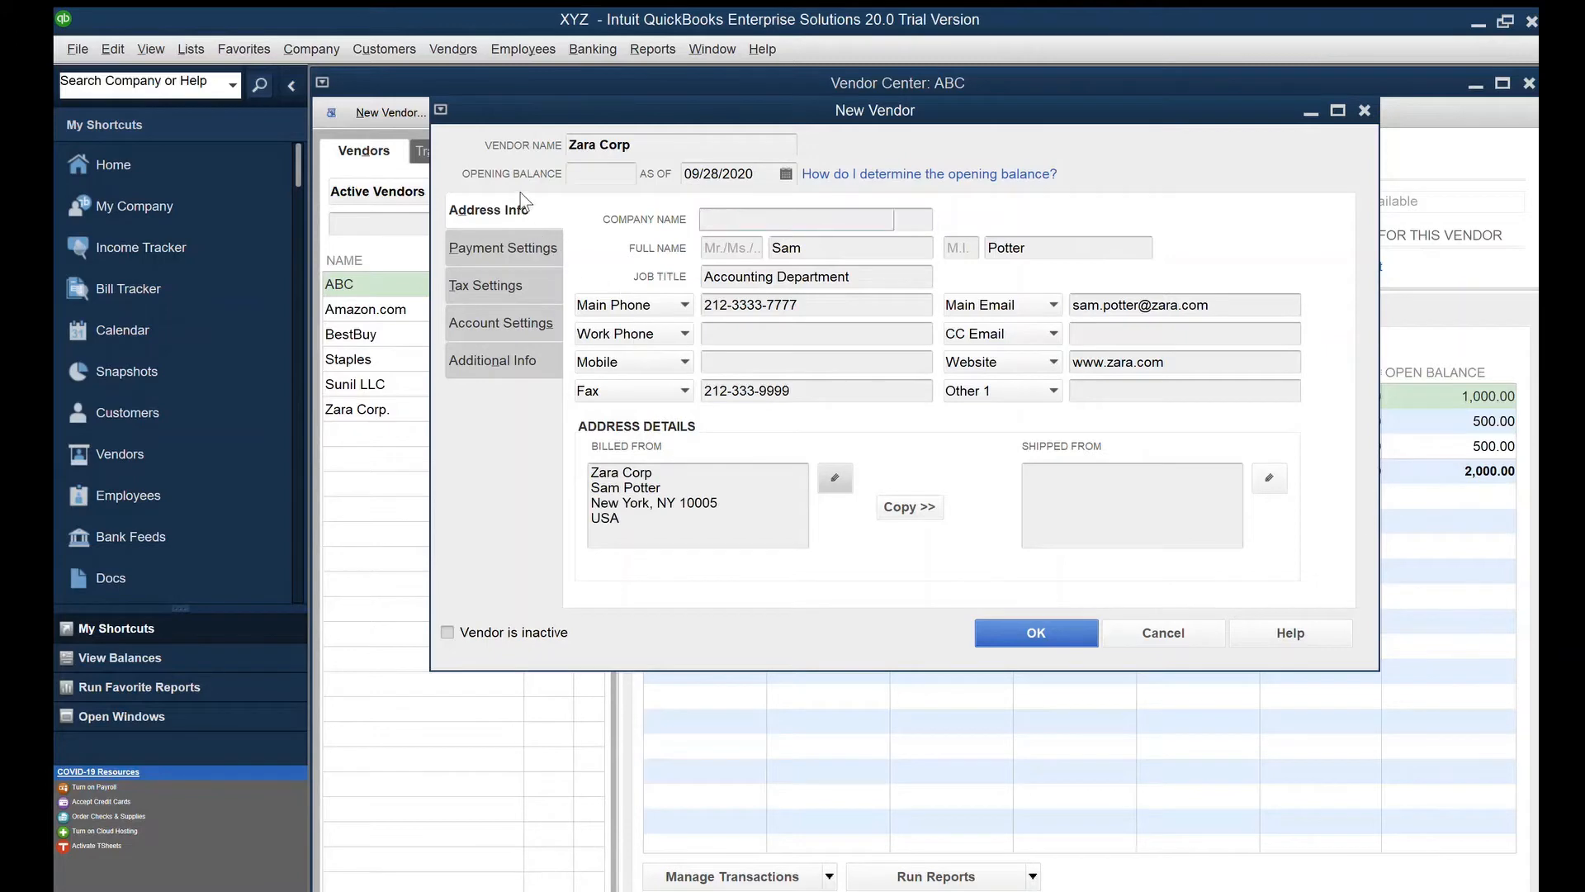
On Payment Settings, enter the vendor's account number and set payment terms to Net 30
left_click(521, 247)
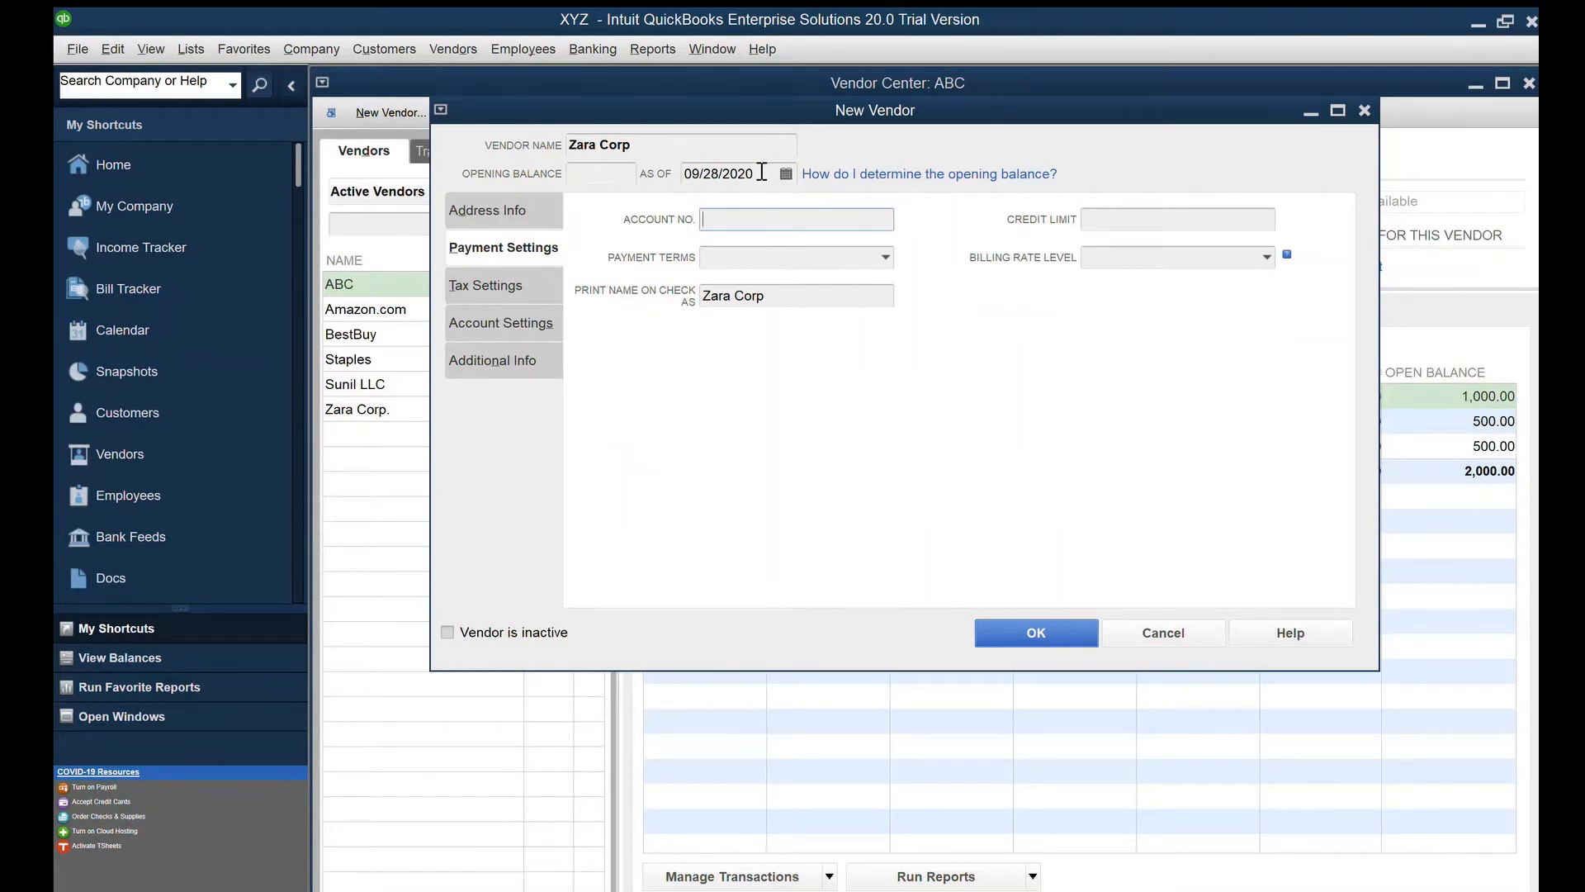
type("232456")
key("Tab")
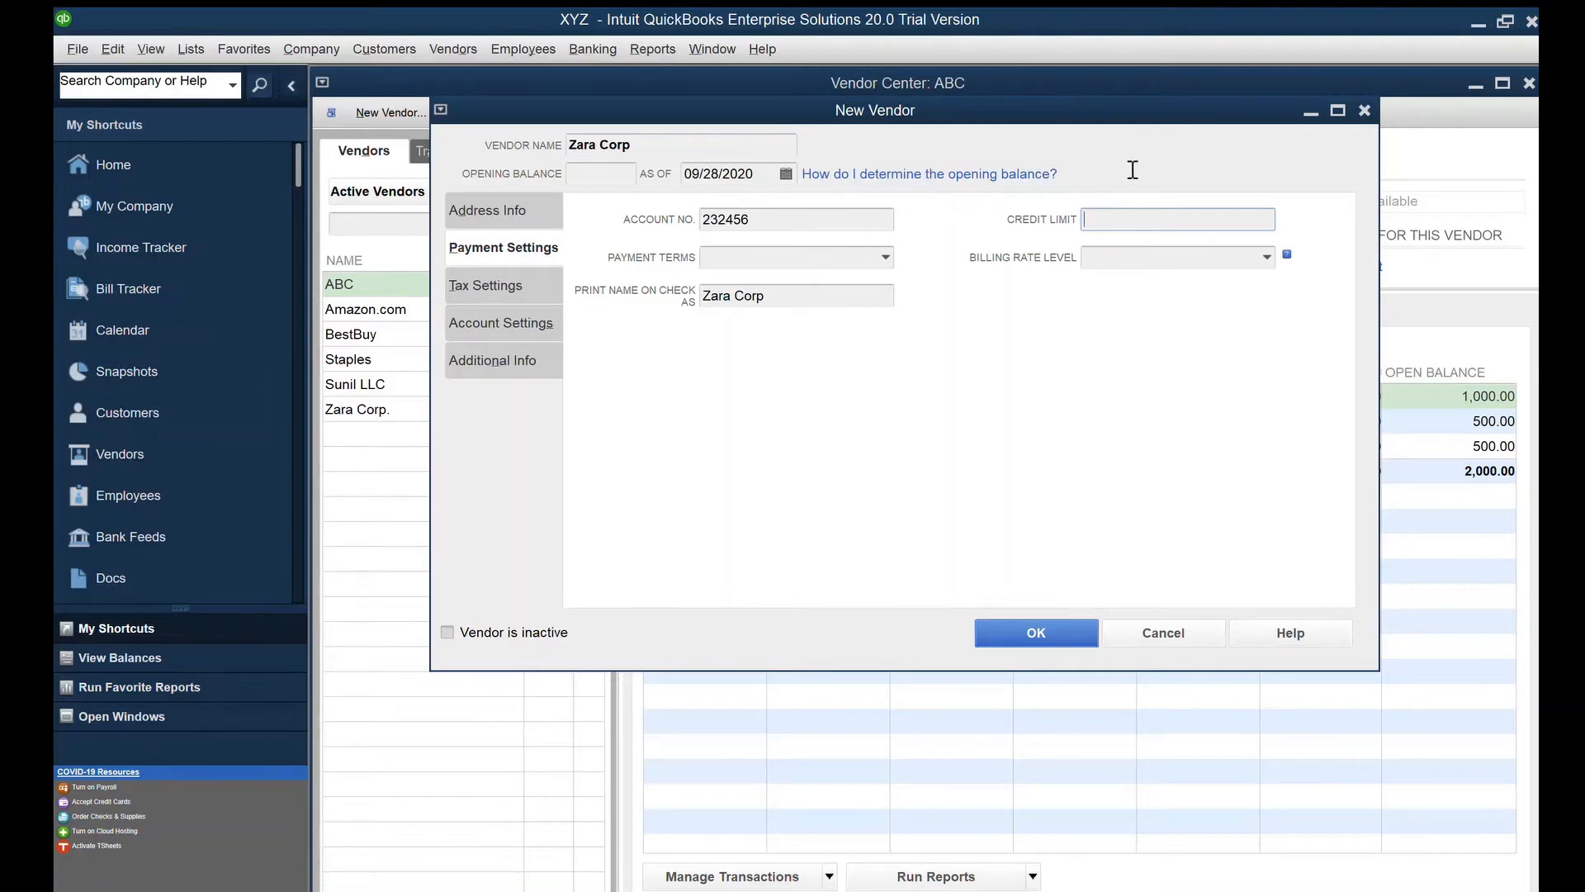
key("Tab")
type("Net 30")
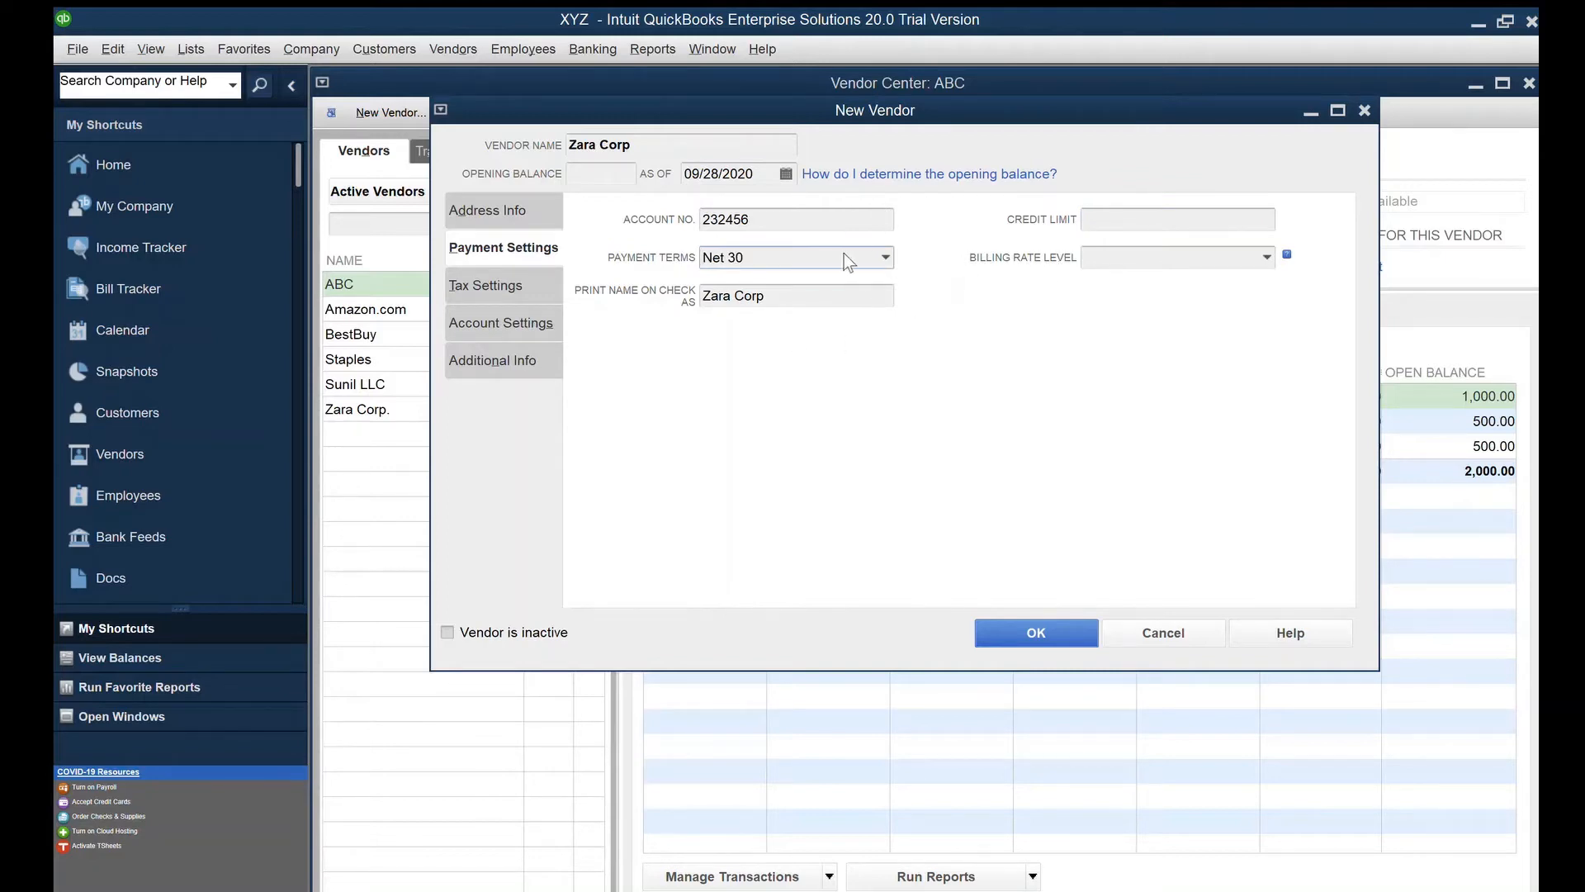
key("Tab")
left_click(603, 171)
left_click(489, 285)
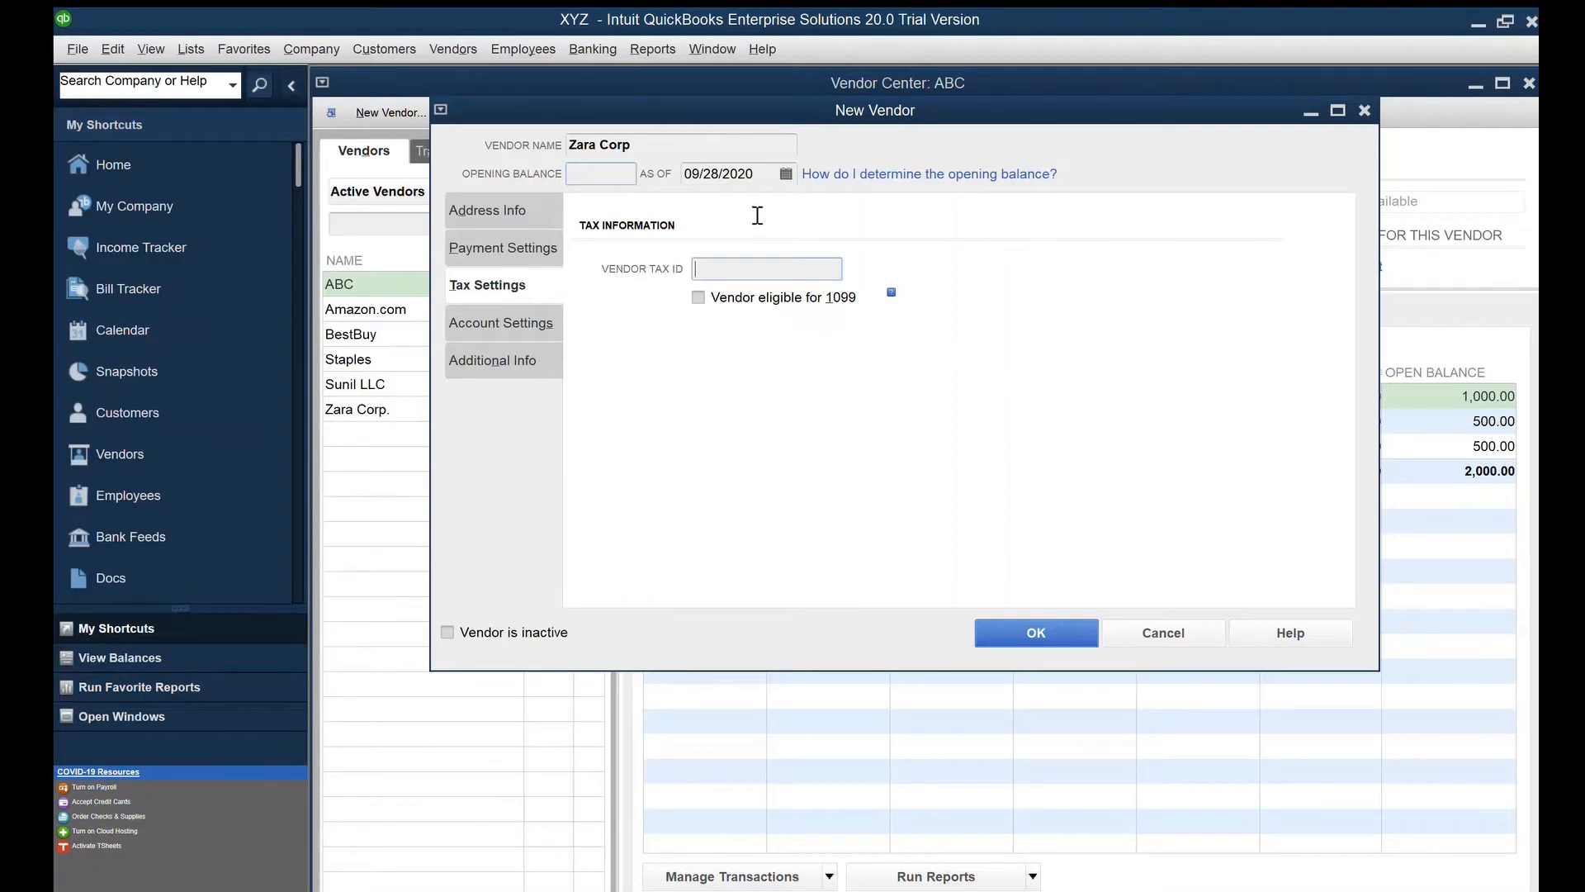
Add the vendor tax ID and Office Supplies prefill account, then save Zara Corp as a Suppliers vendor
left_click(501, 322)
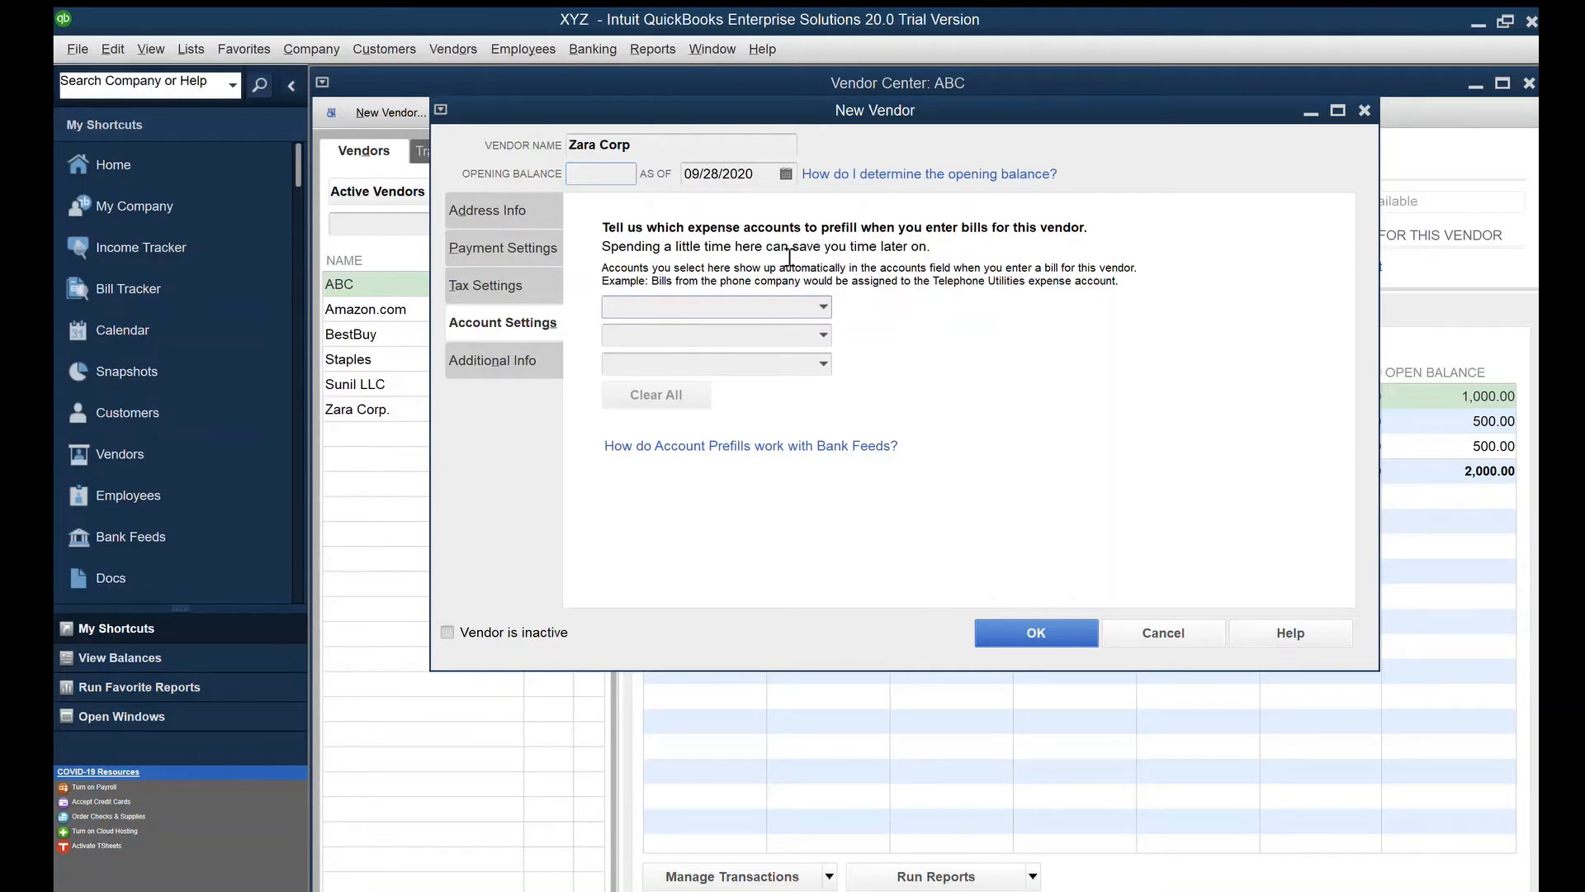
type("su")
left_click(688, 331)
left_click(493, 360)
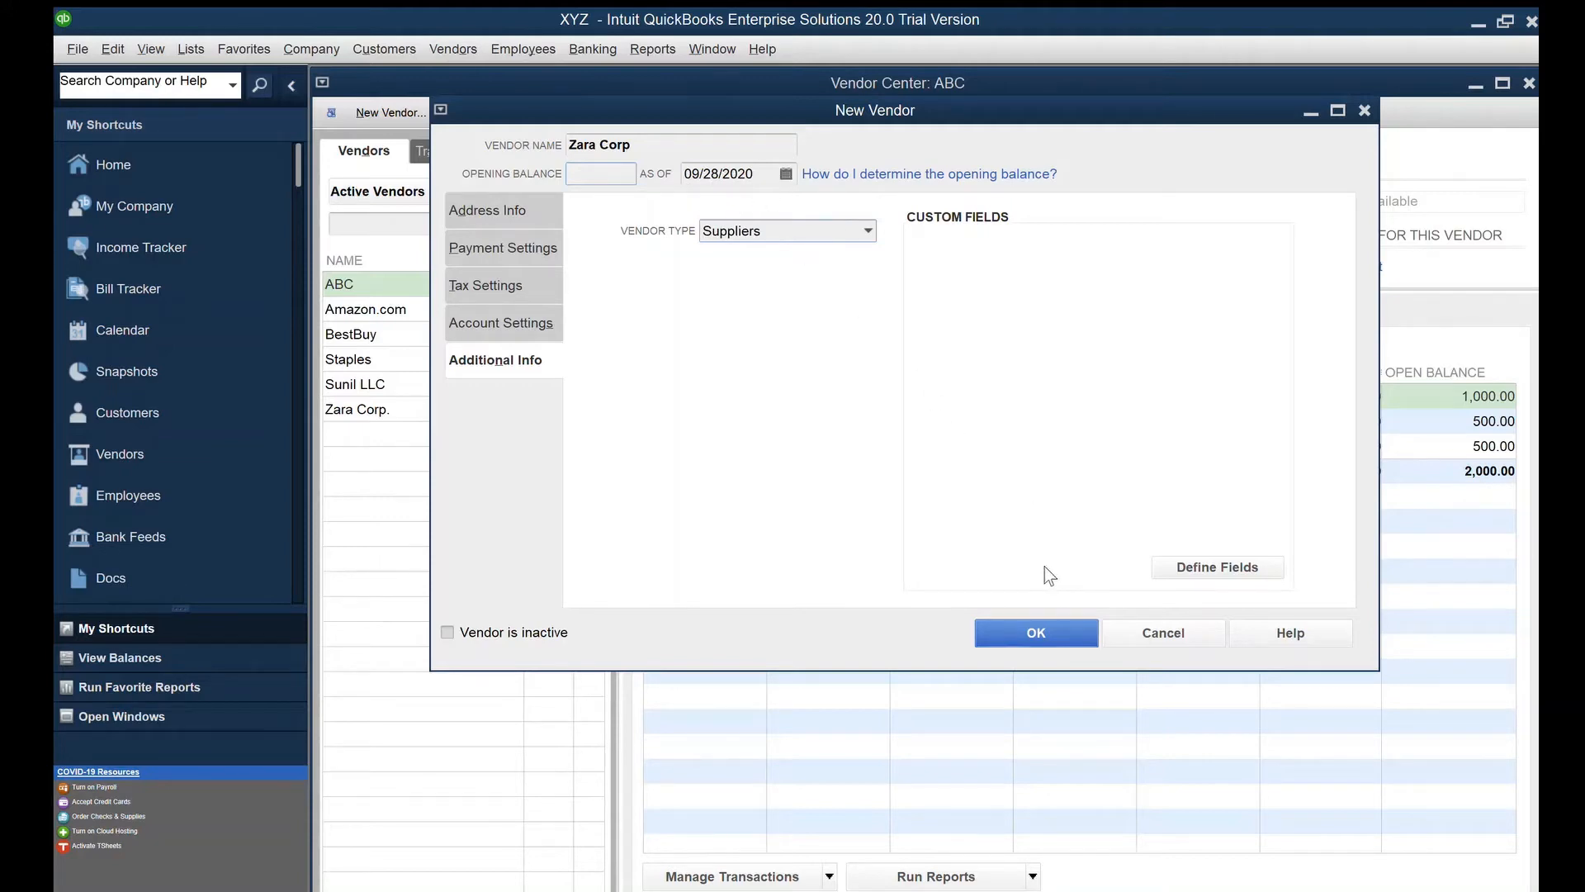
key("Return")
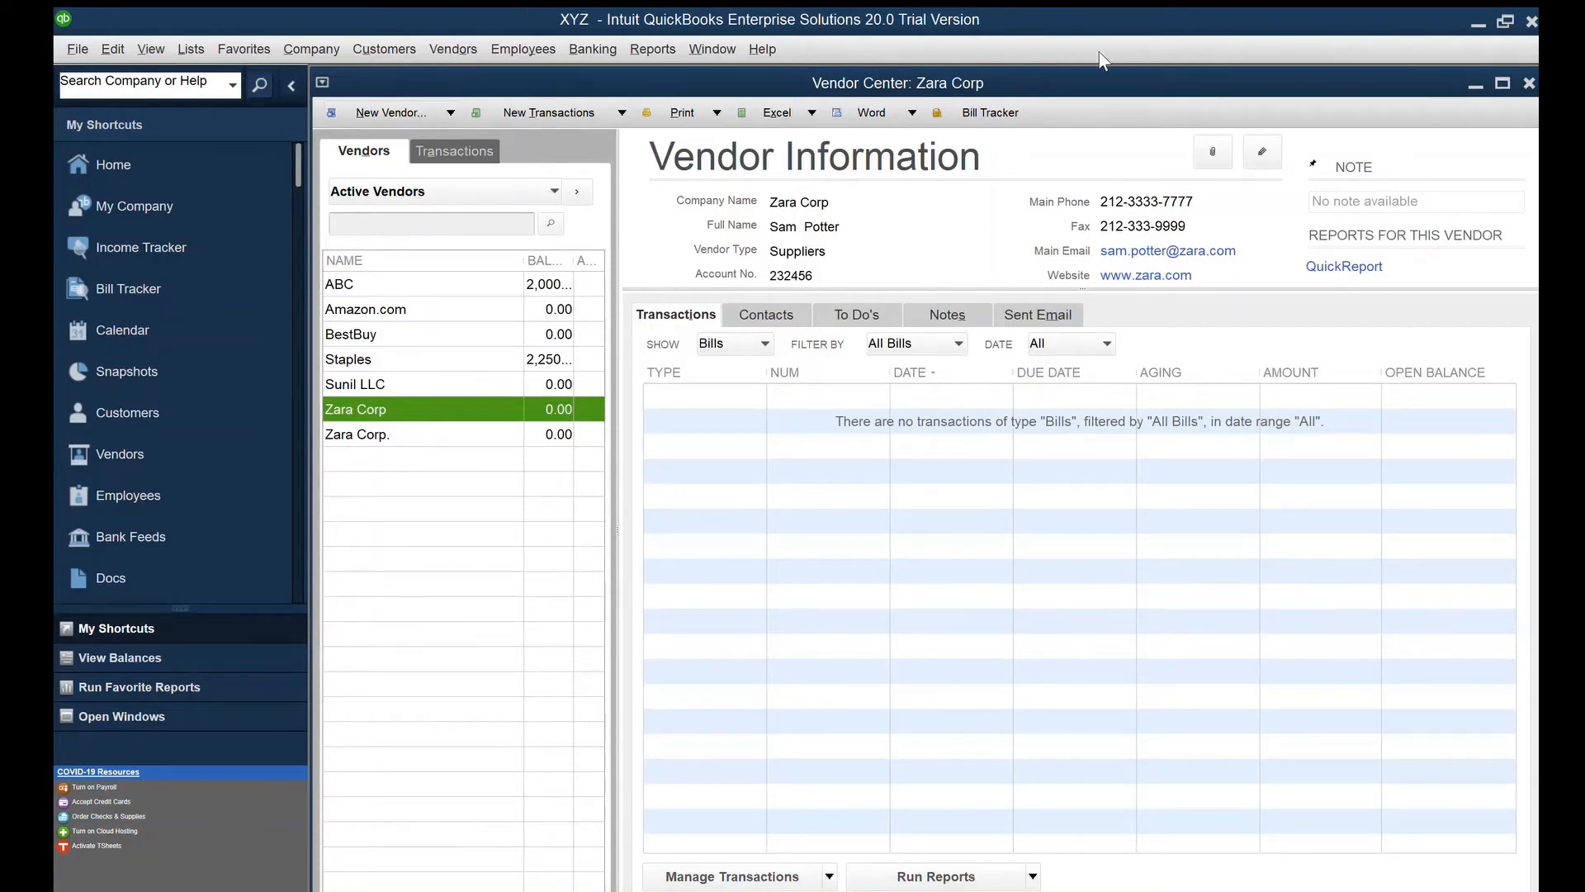
Close the Vendor Center, open the Customer Center with Ctrl+J, and start a new customer
left_click(1529, 83)
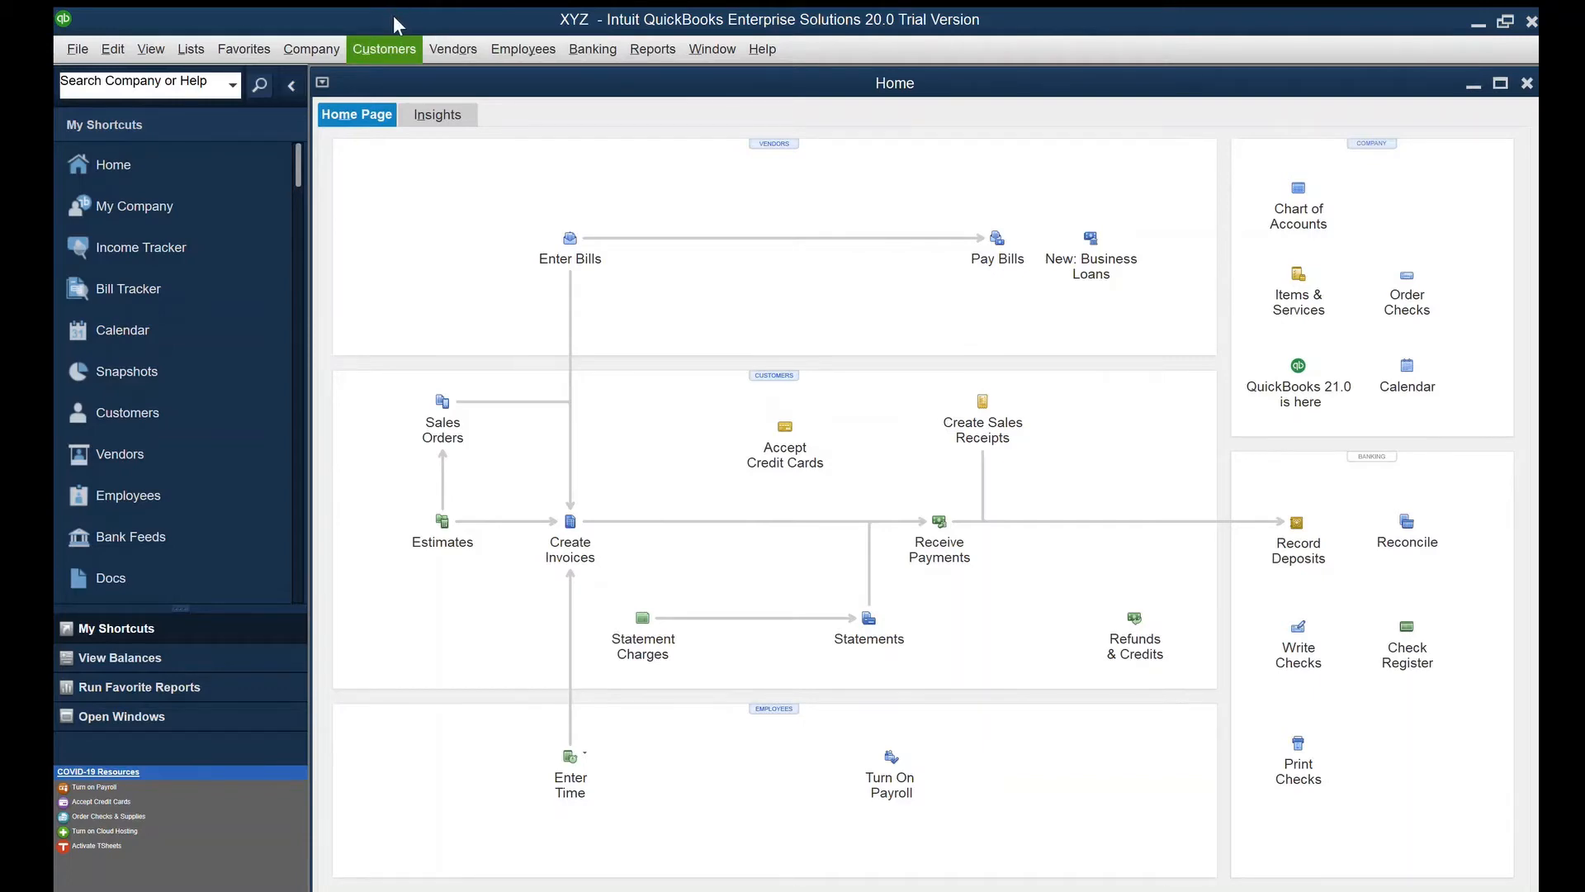
key("ctrl+j")
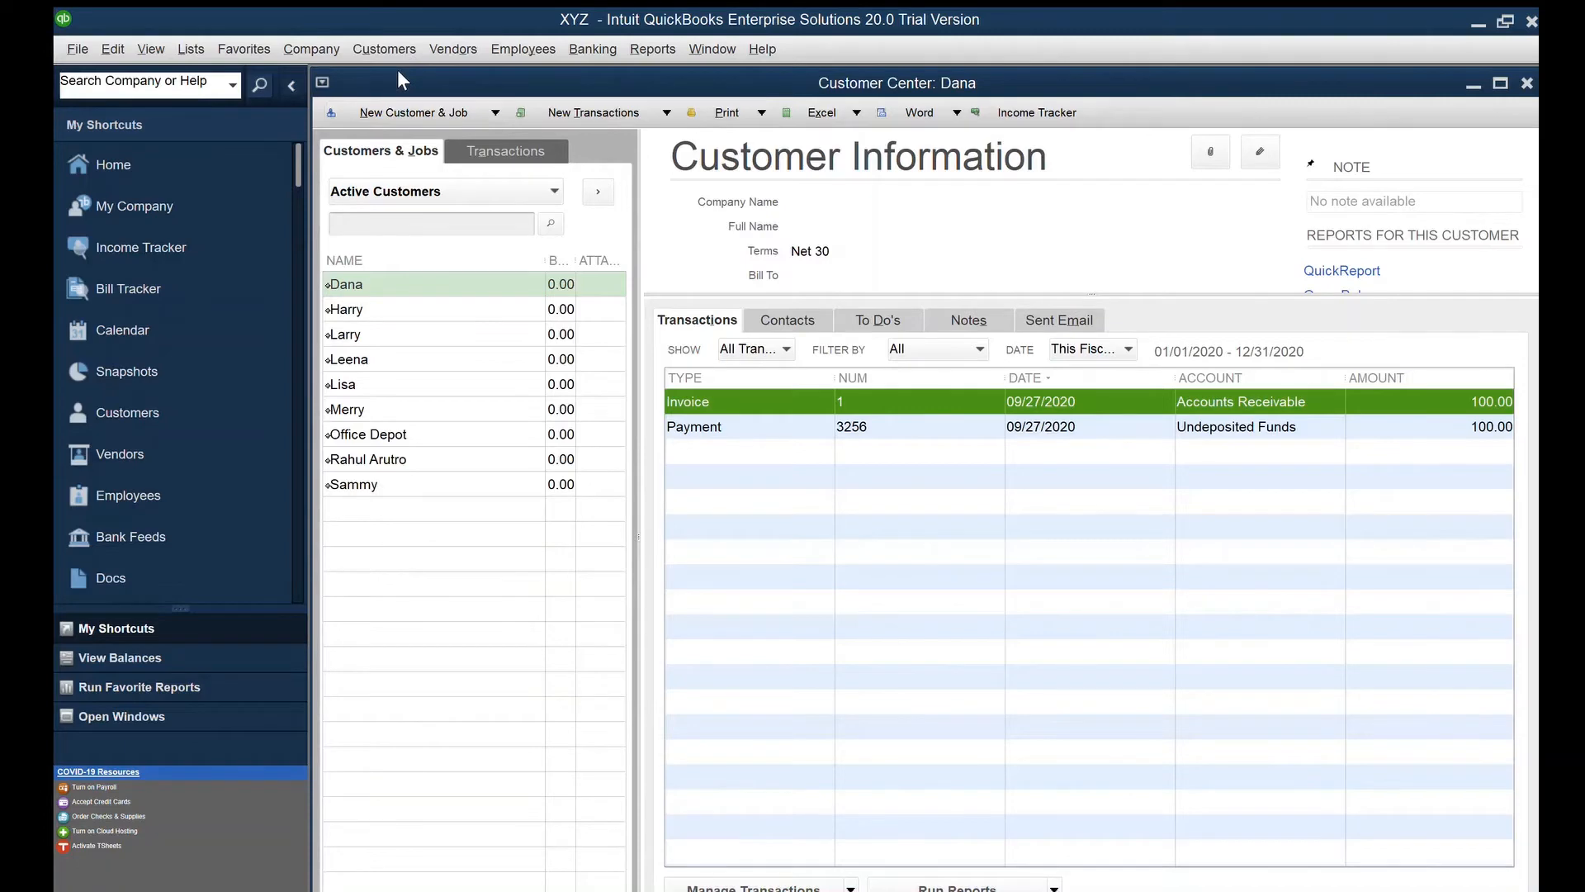
key("ctrl+n")
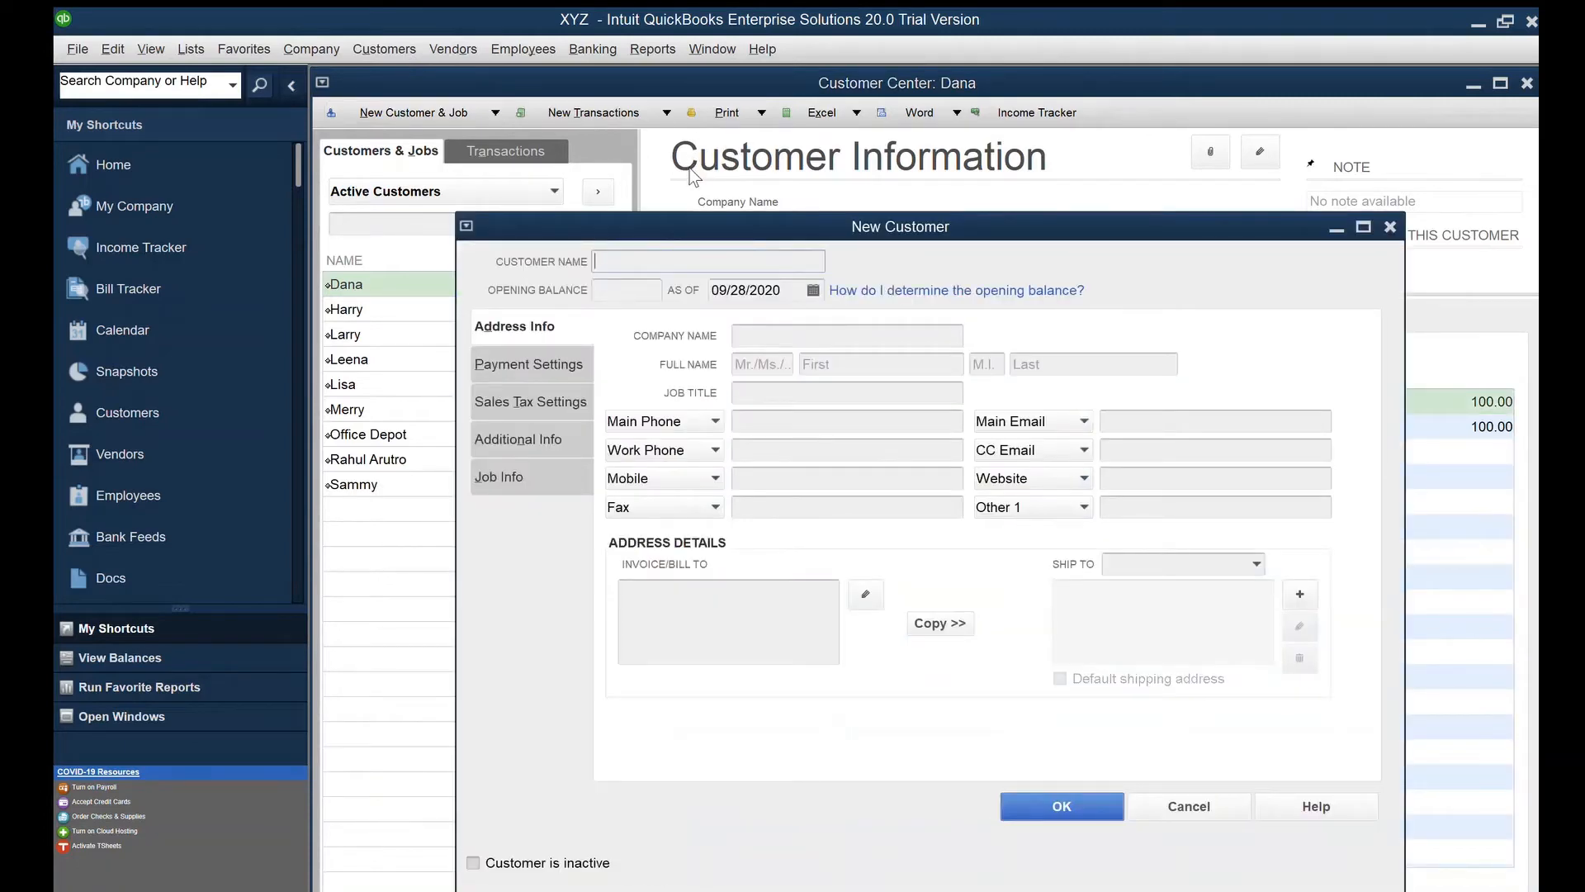
Enter the customer's full name as both customer and company name, plus the main phone number
left_click_drag(691, 171, 660, 52)
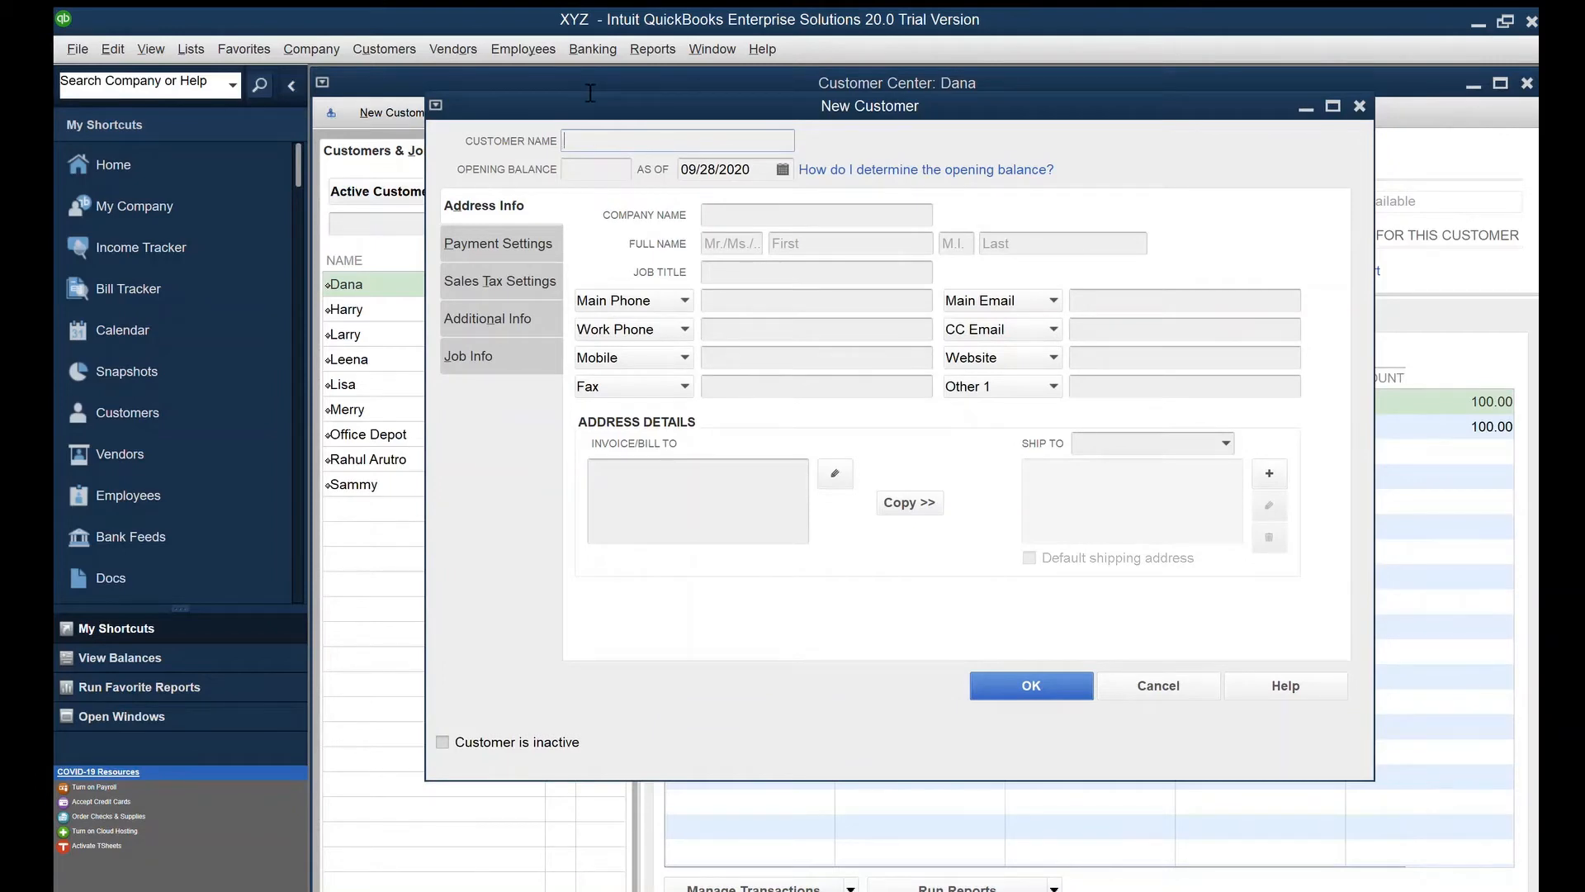
key("Tab")
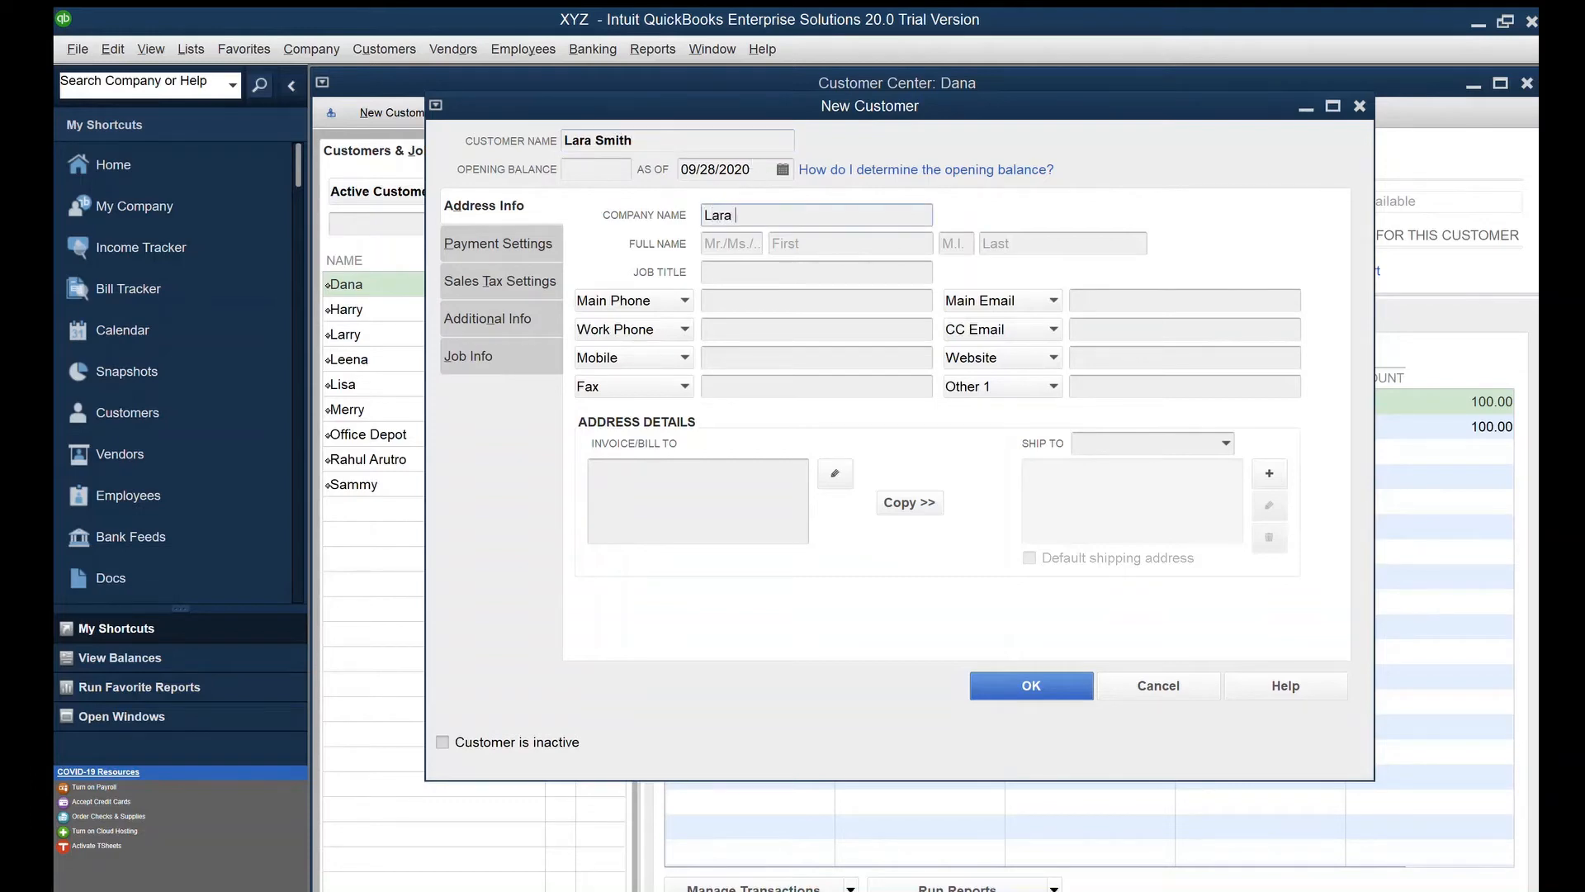
key("Tab")
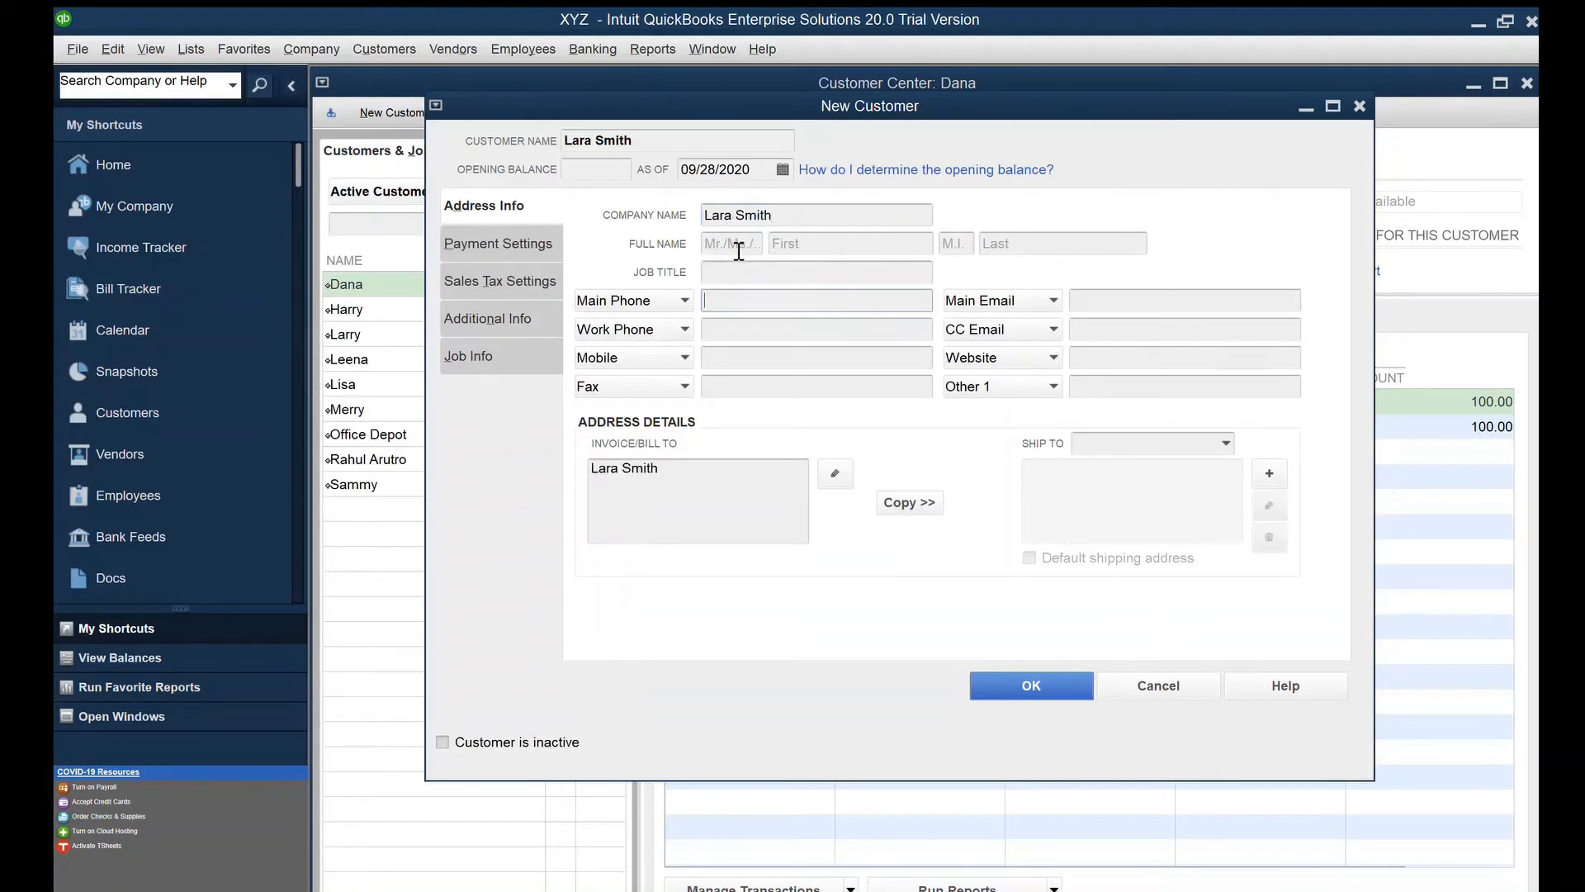
left_click(835, 474)
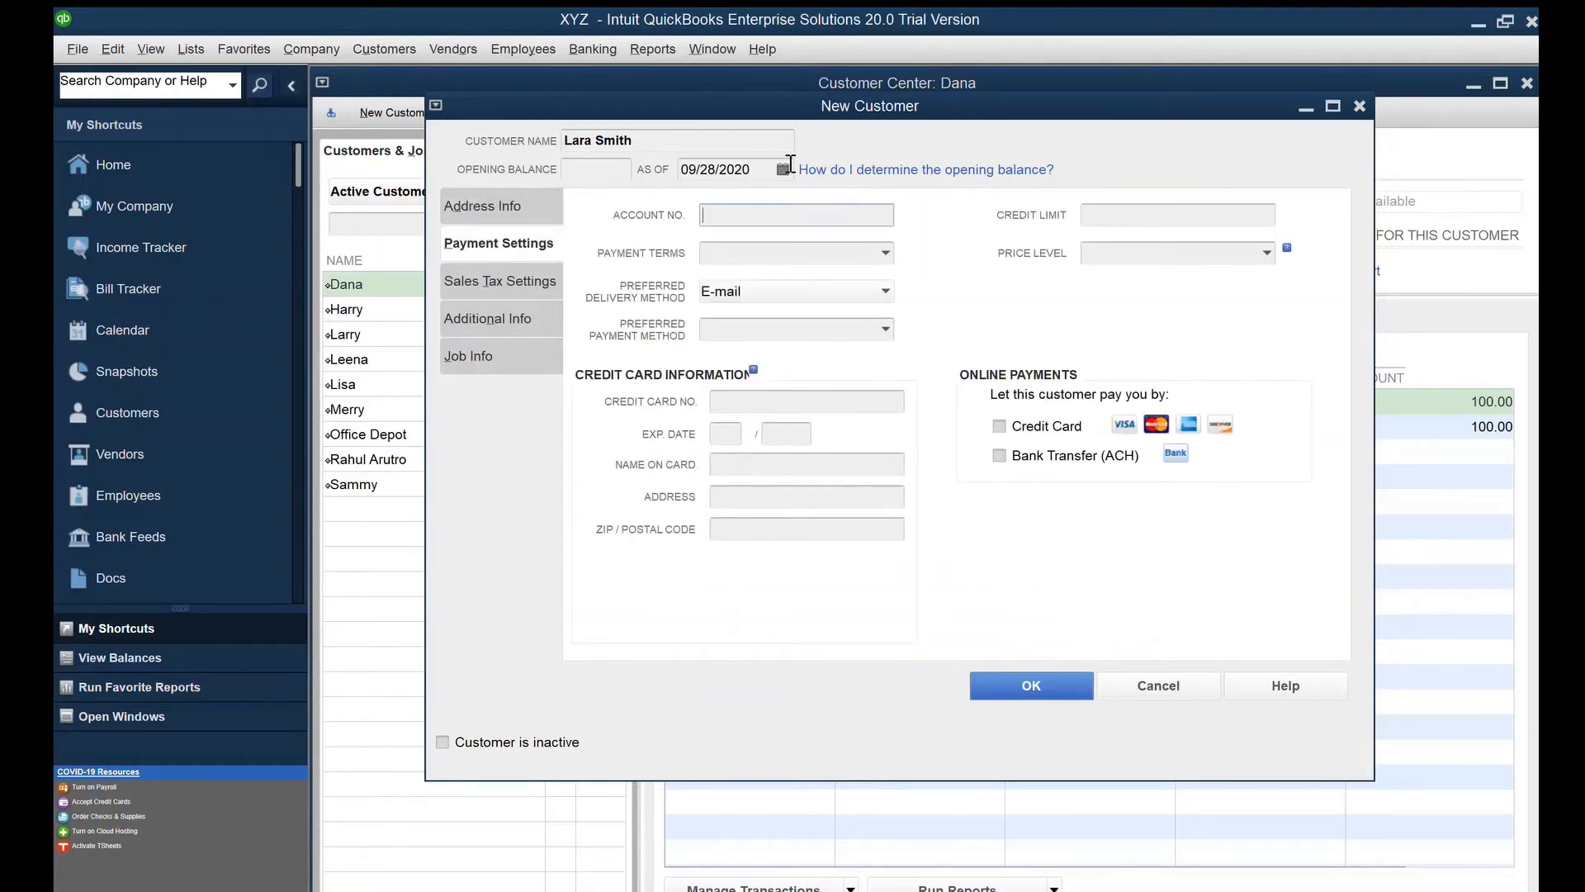
On Payment Settings, enter the customer's account number and step through the delivery and card fields
key("Tab")
key("shift+Tab")
type("23415")
key("Tab")
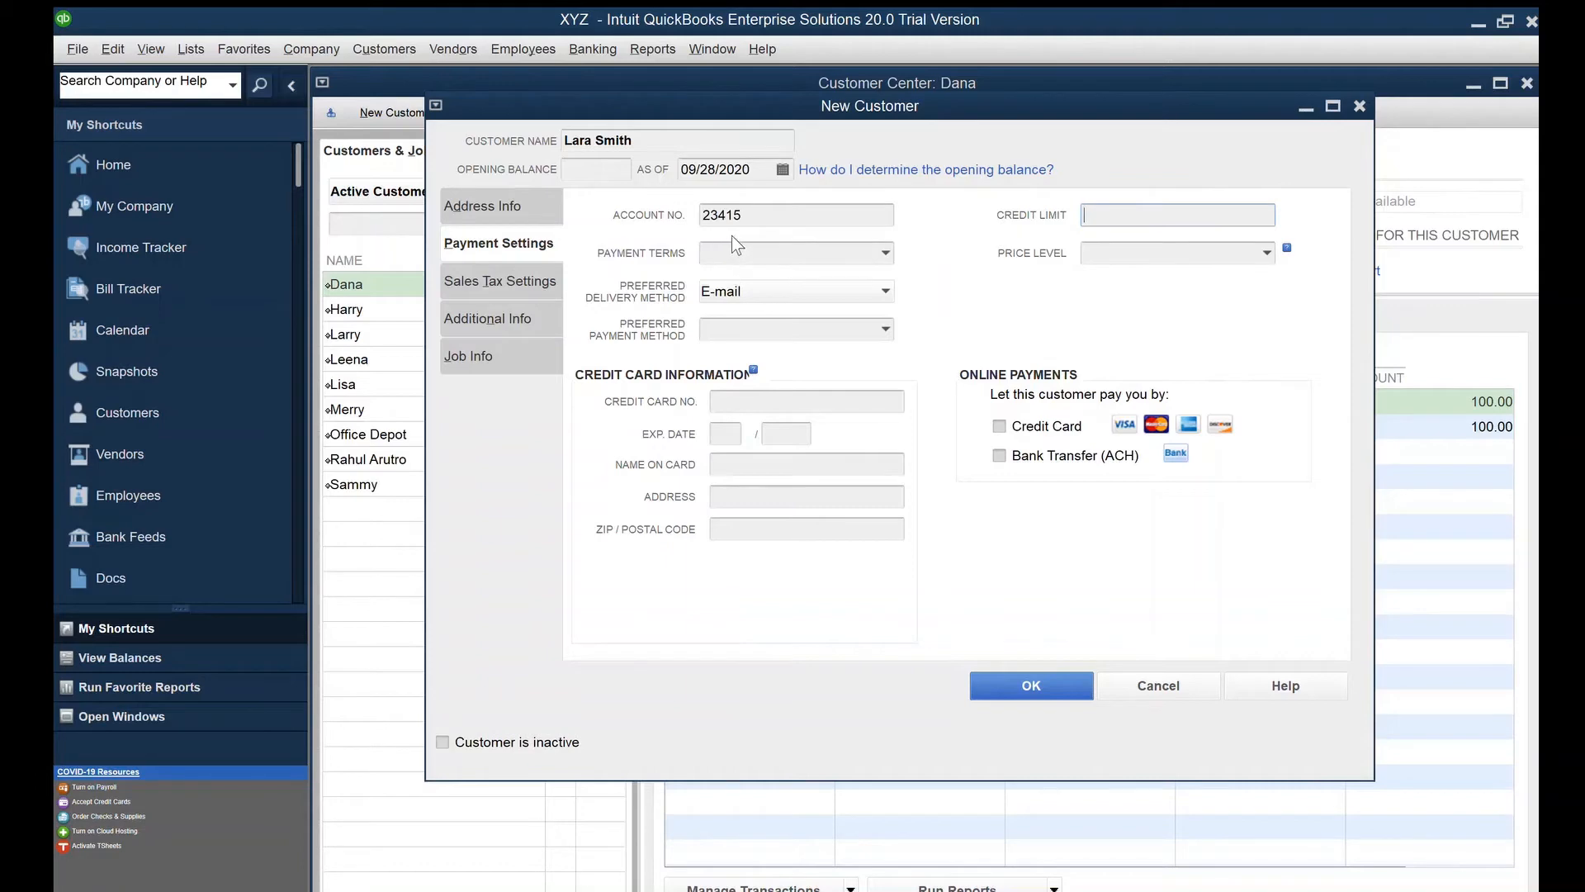
key("Tab")
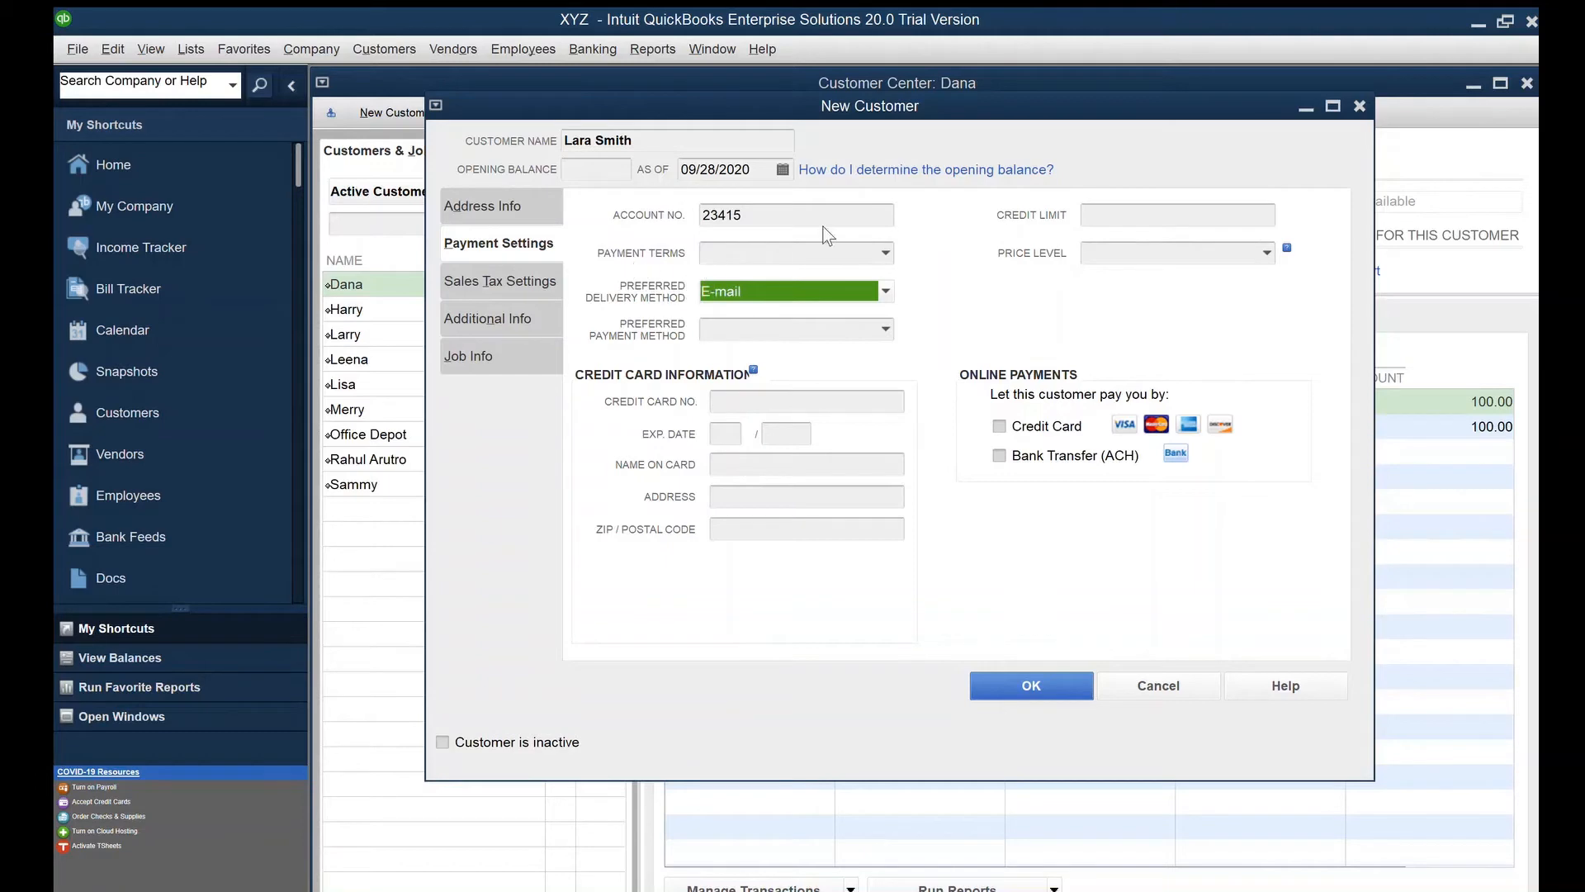
left_click(727, 399)
left_click(725, 431)
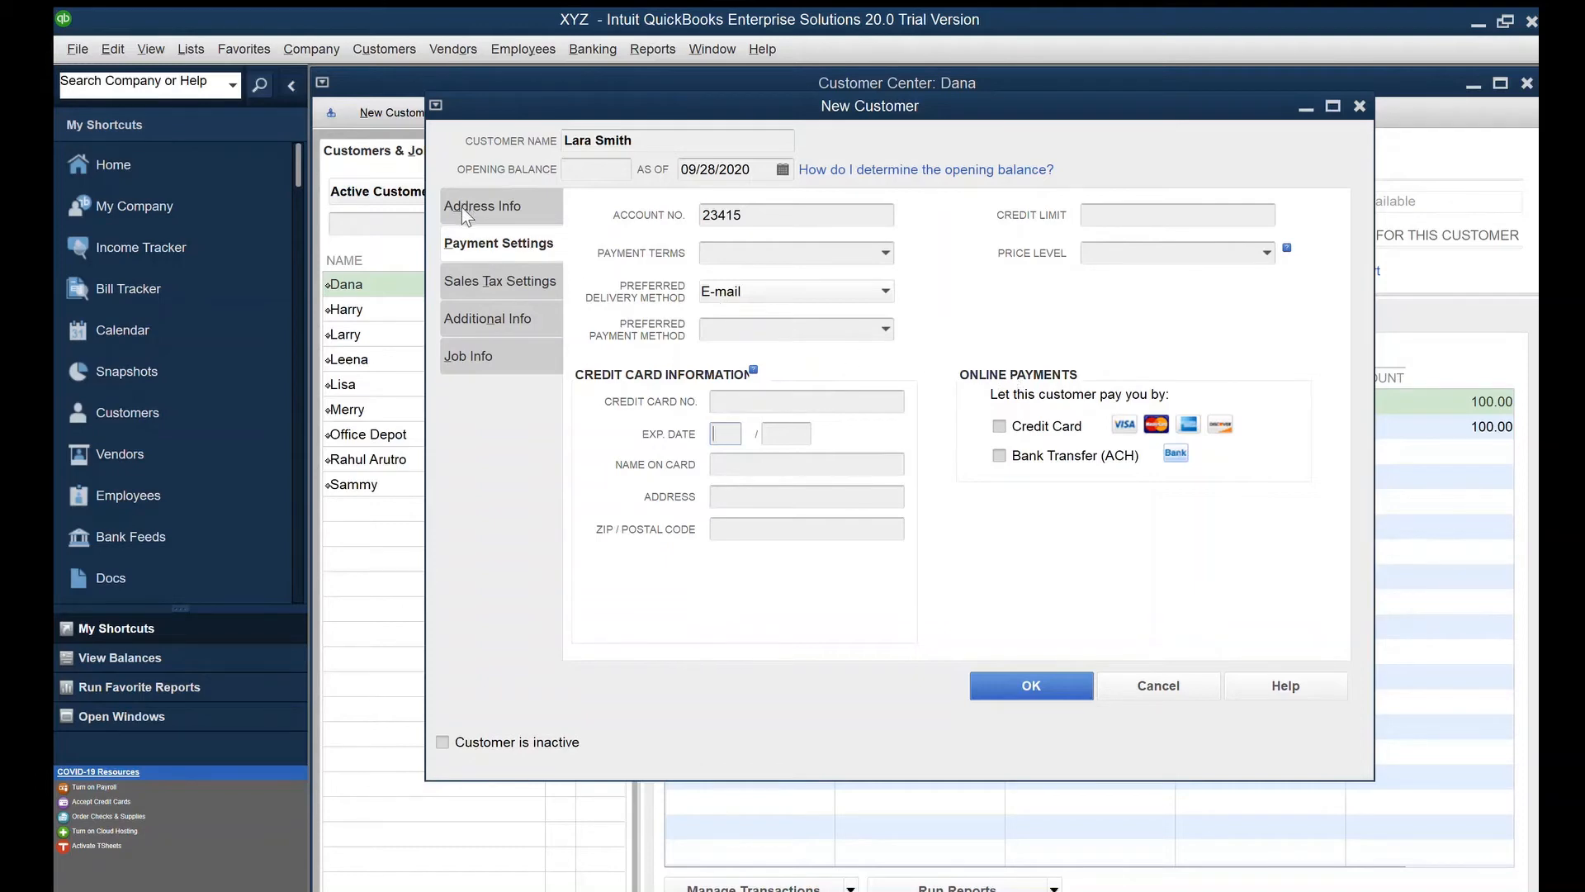
Review the Sales Tax Settings, Additional Info and Job Info pages, returning to Address Info
left_click(473, 279)
left_click(477, 317)
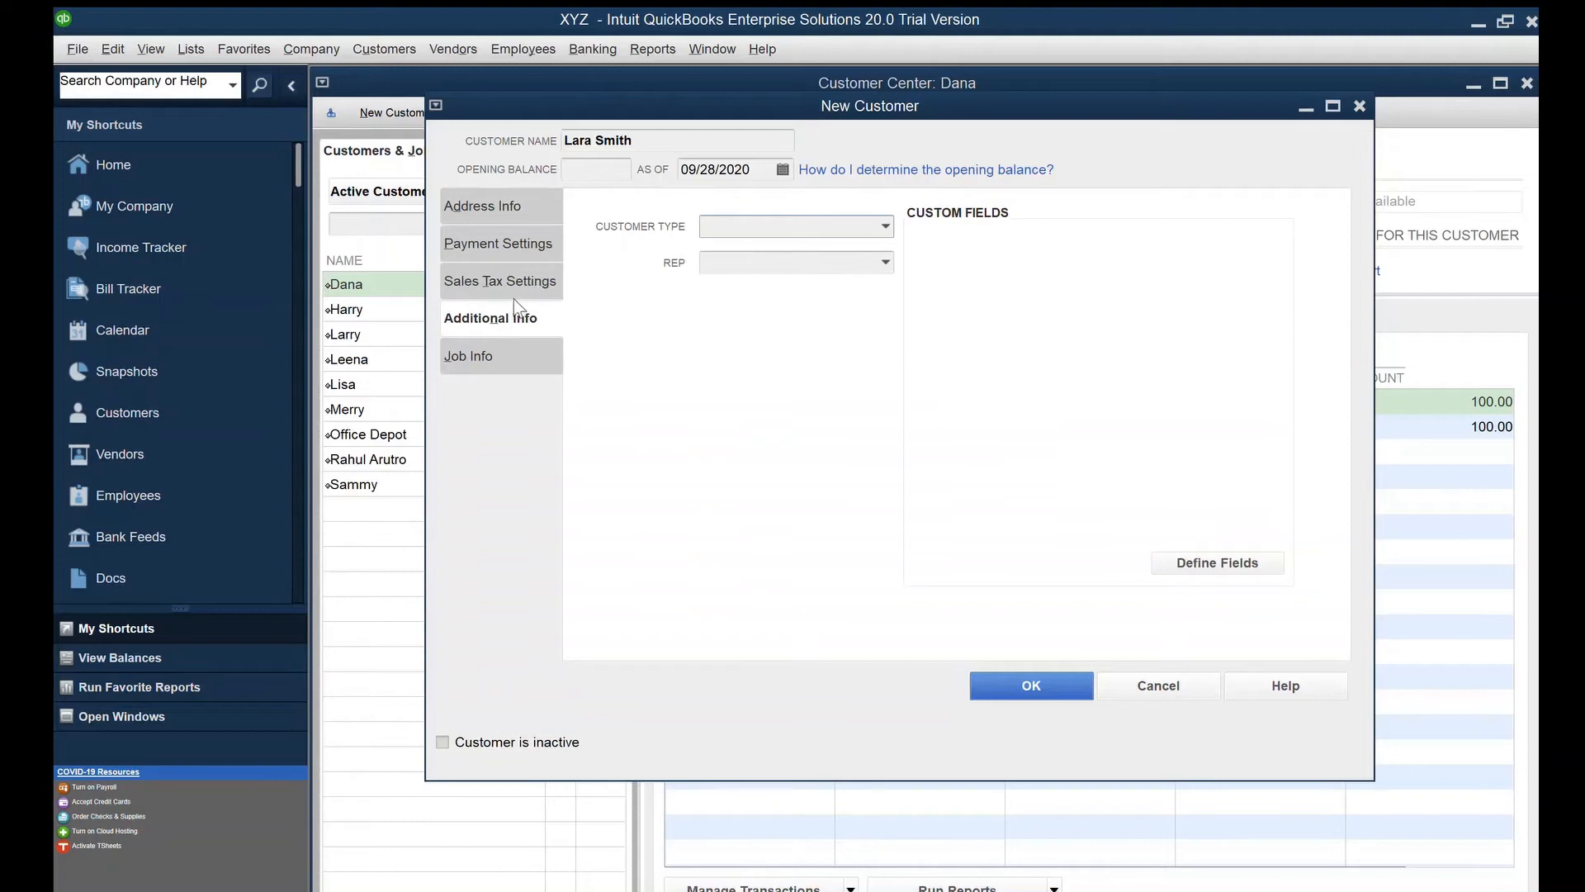
left_click(471, 355)
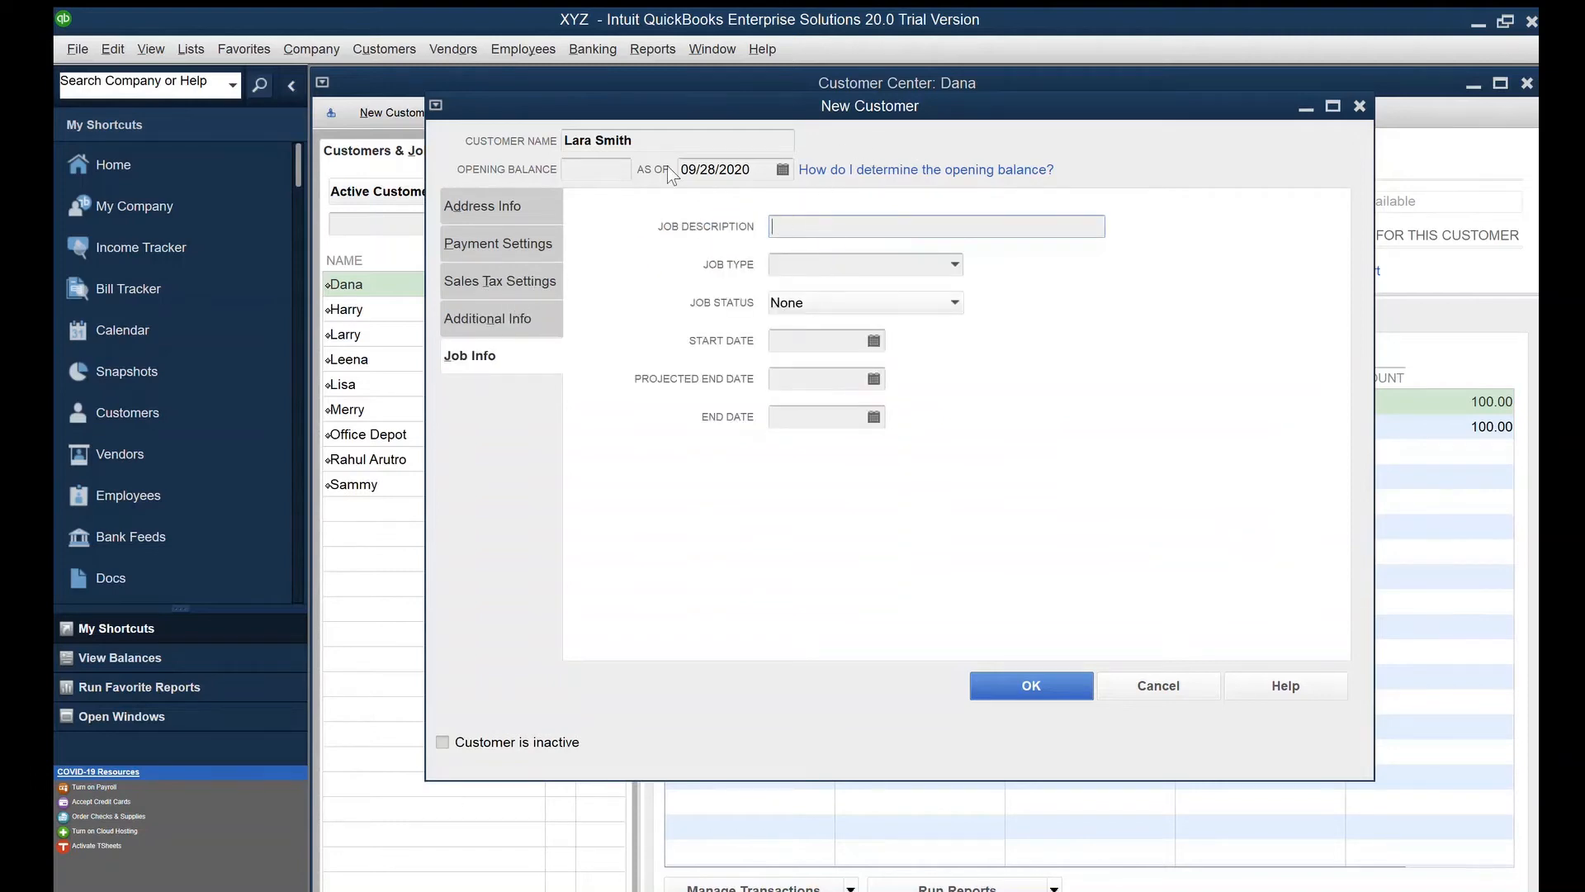
left_click(459, 203)
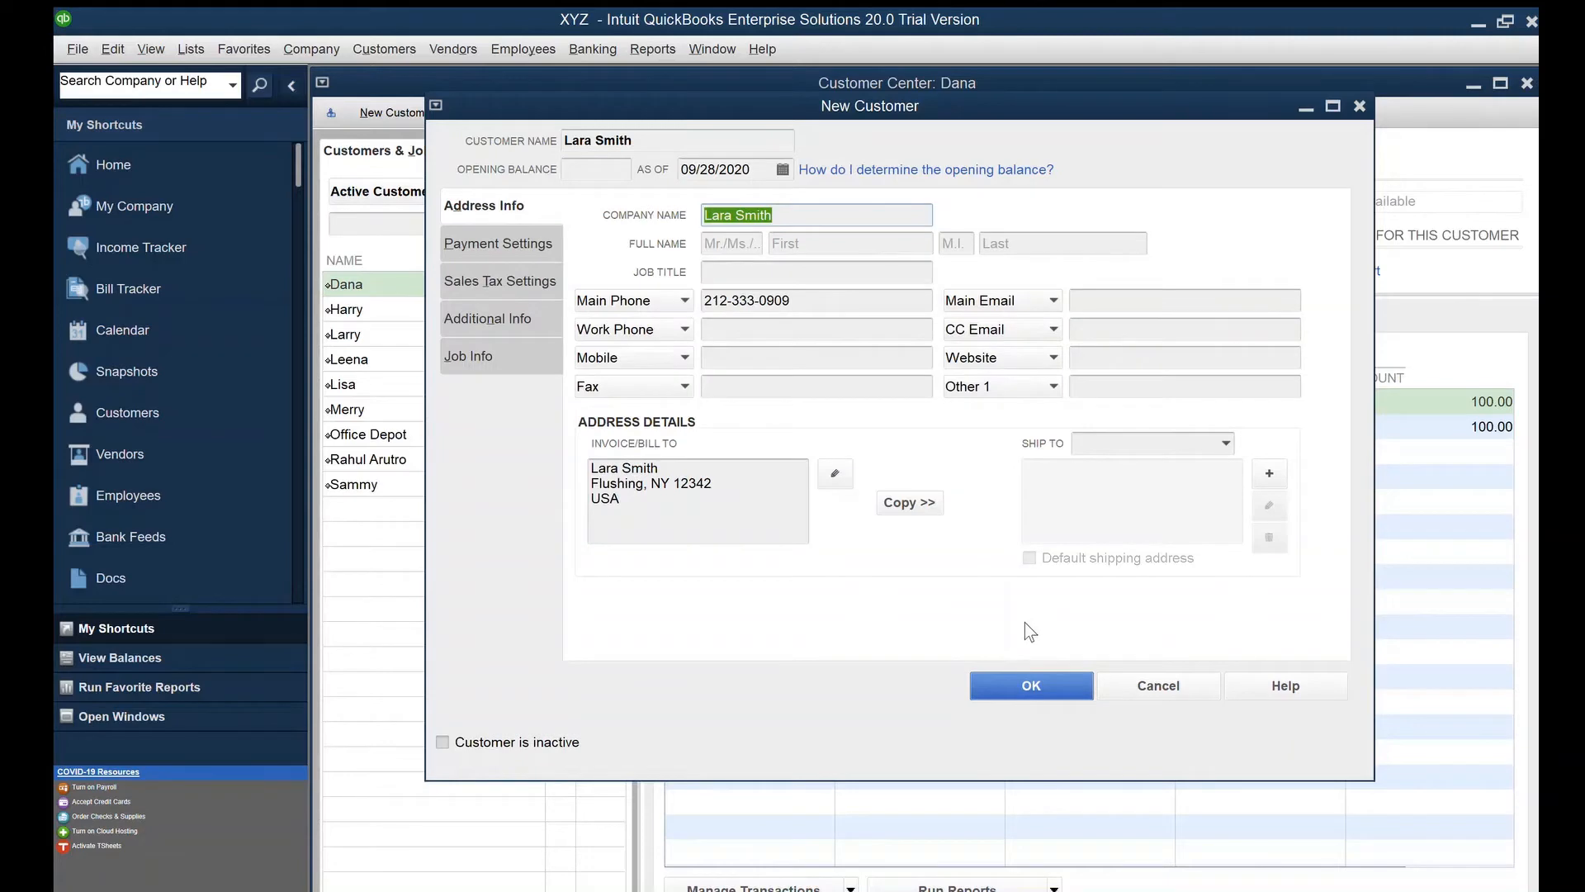
Save the new customer, view the first customer's transactions, and close the Customer Center
key("Return")
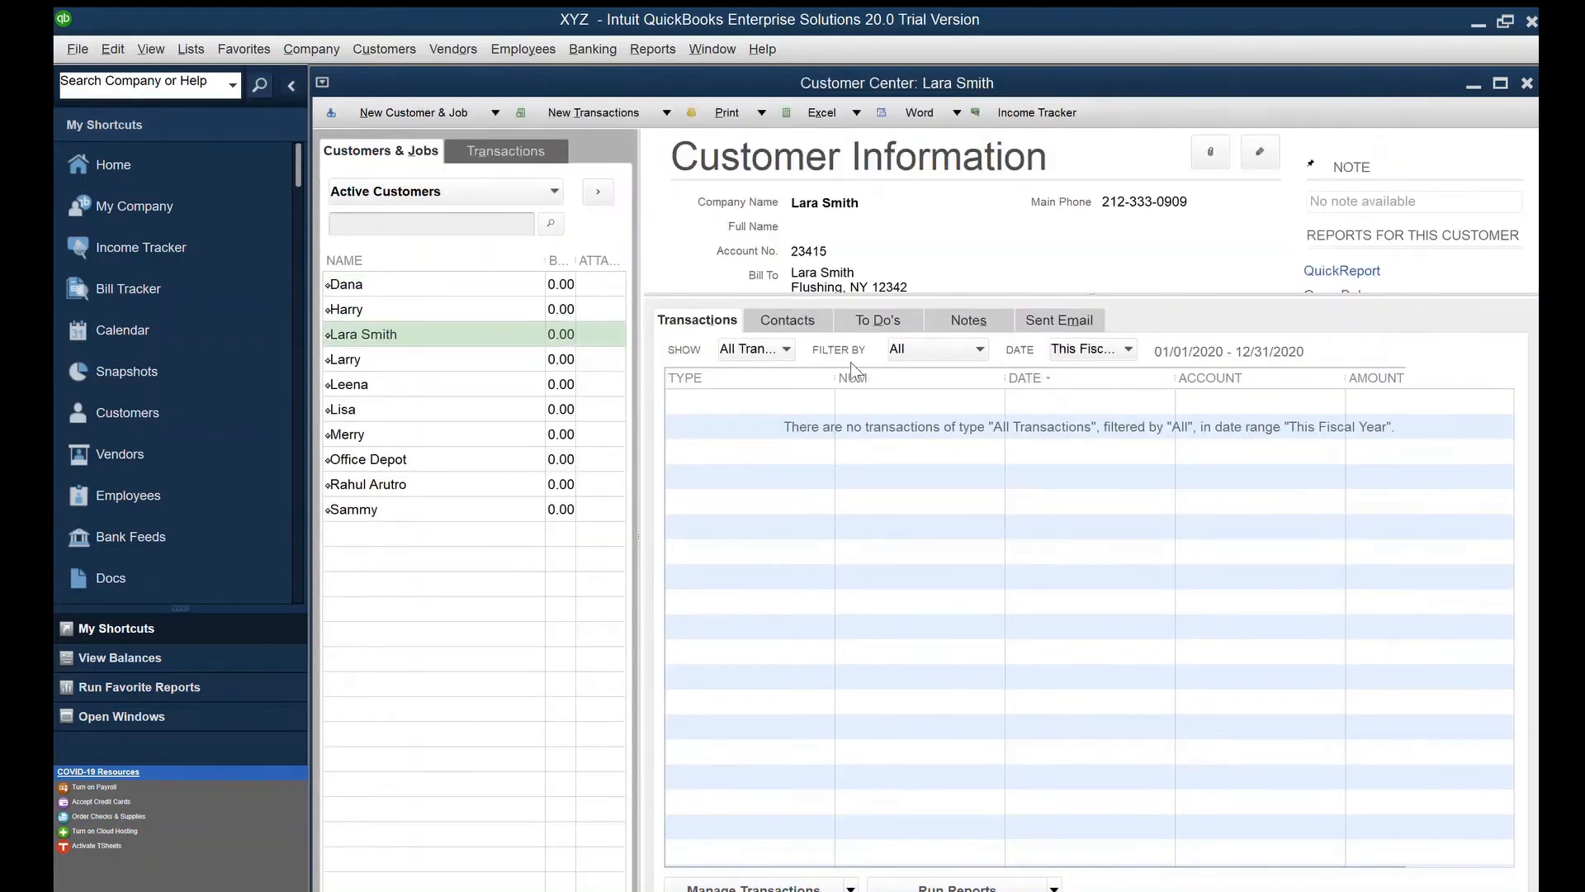
left_click(430, 284)
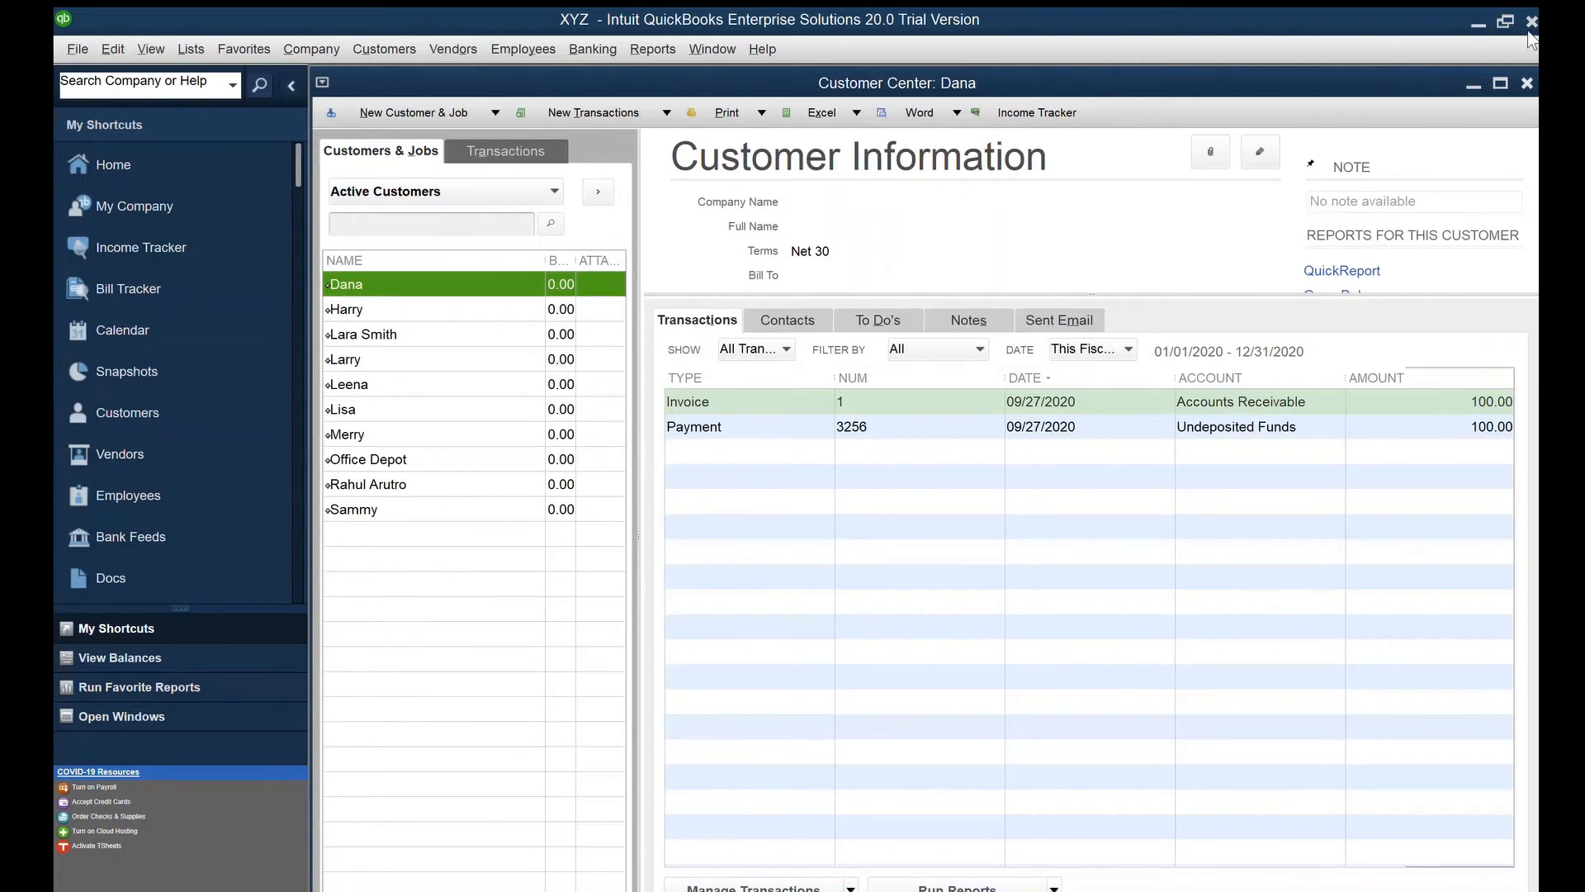
left_click(1526, 82)
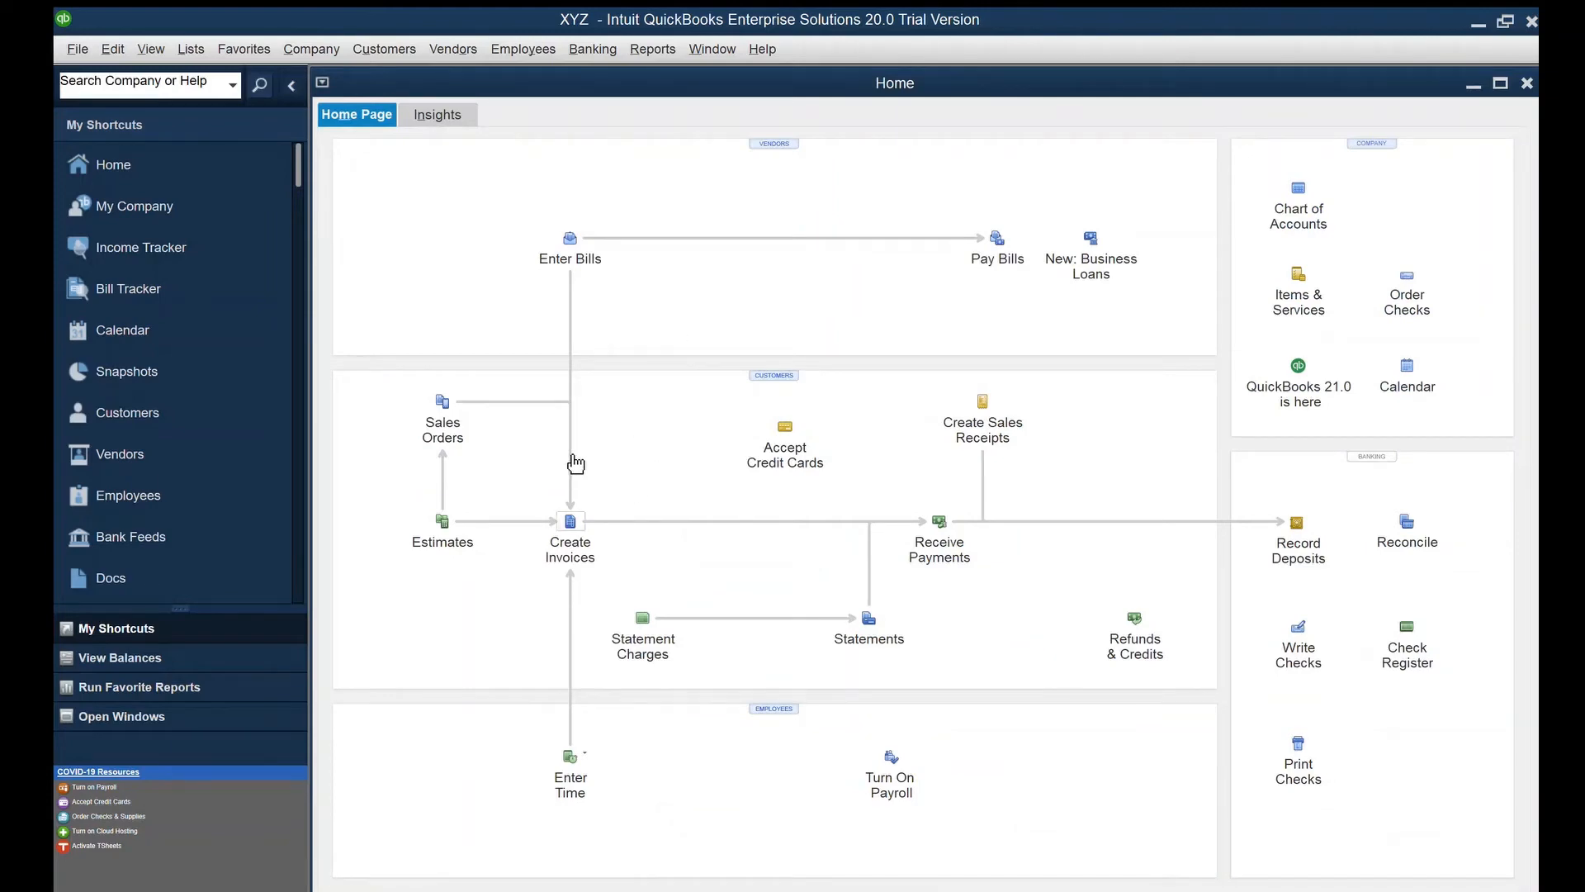
Open a new invoice, scroll through it, and close it without saving
left_click(572, 459)
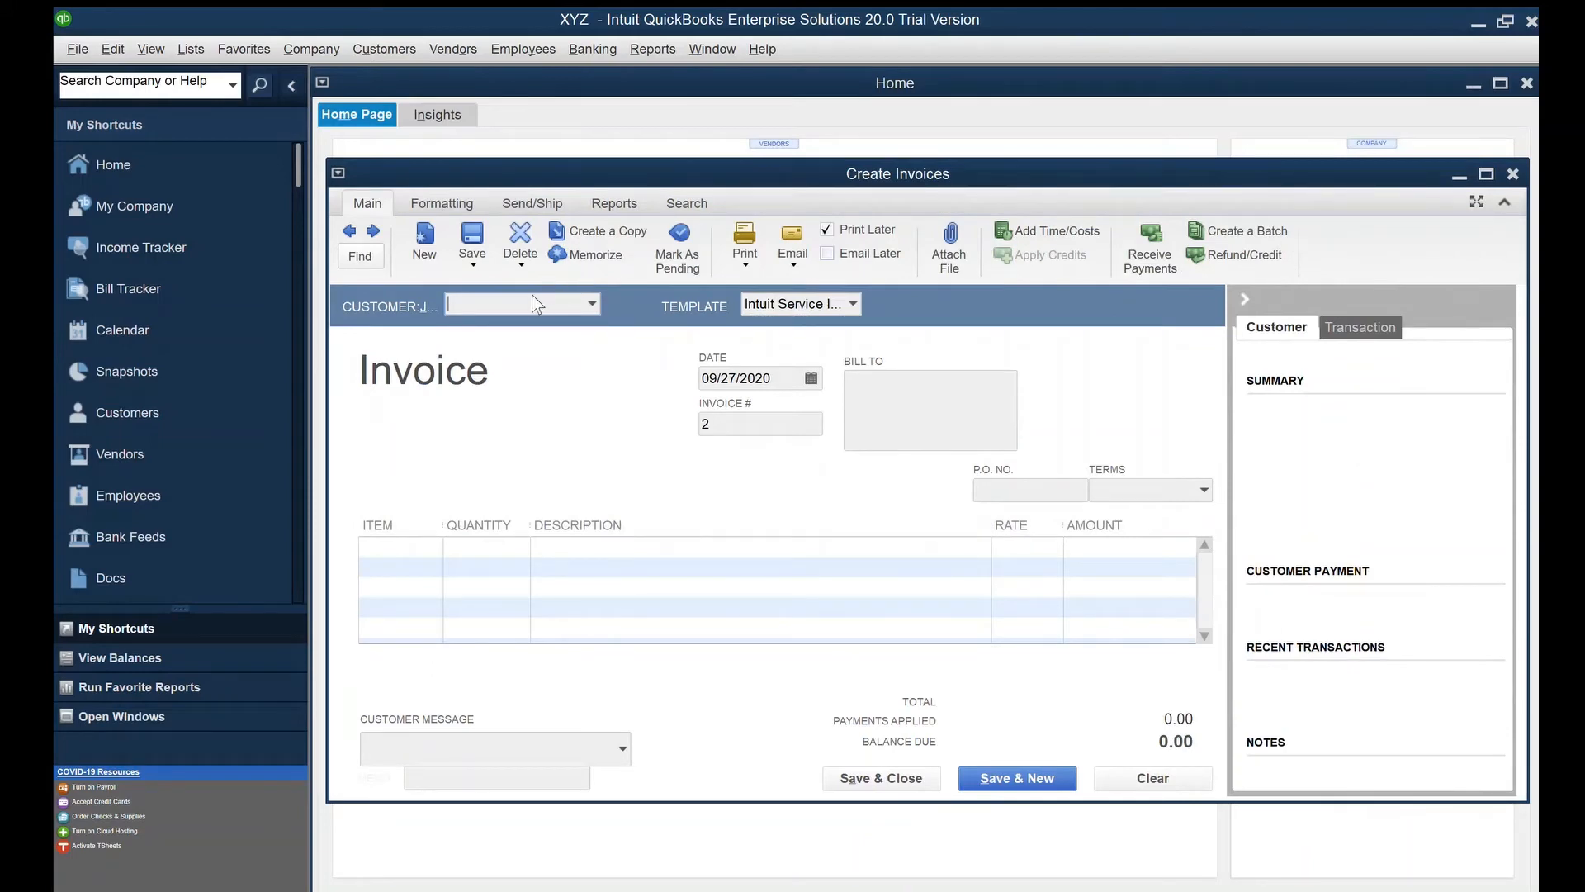
scroll(530, 302, "down", 1)
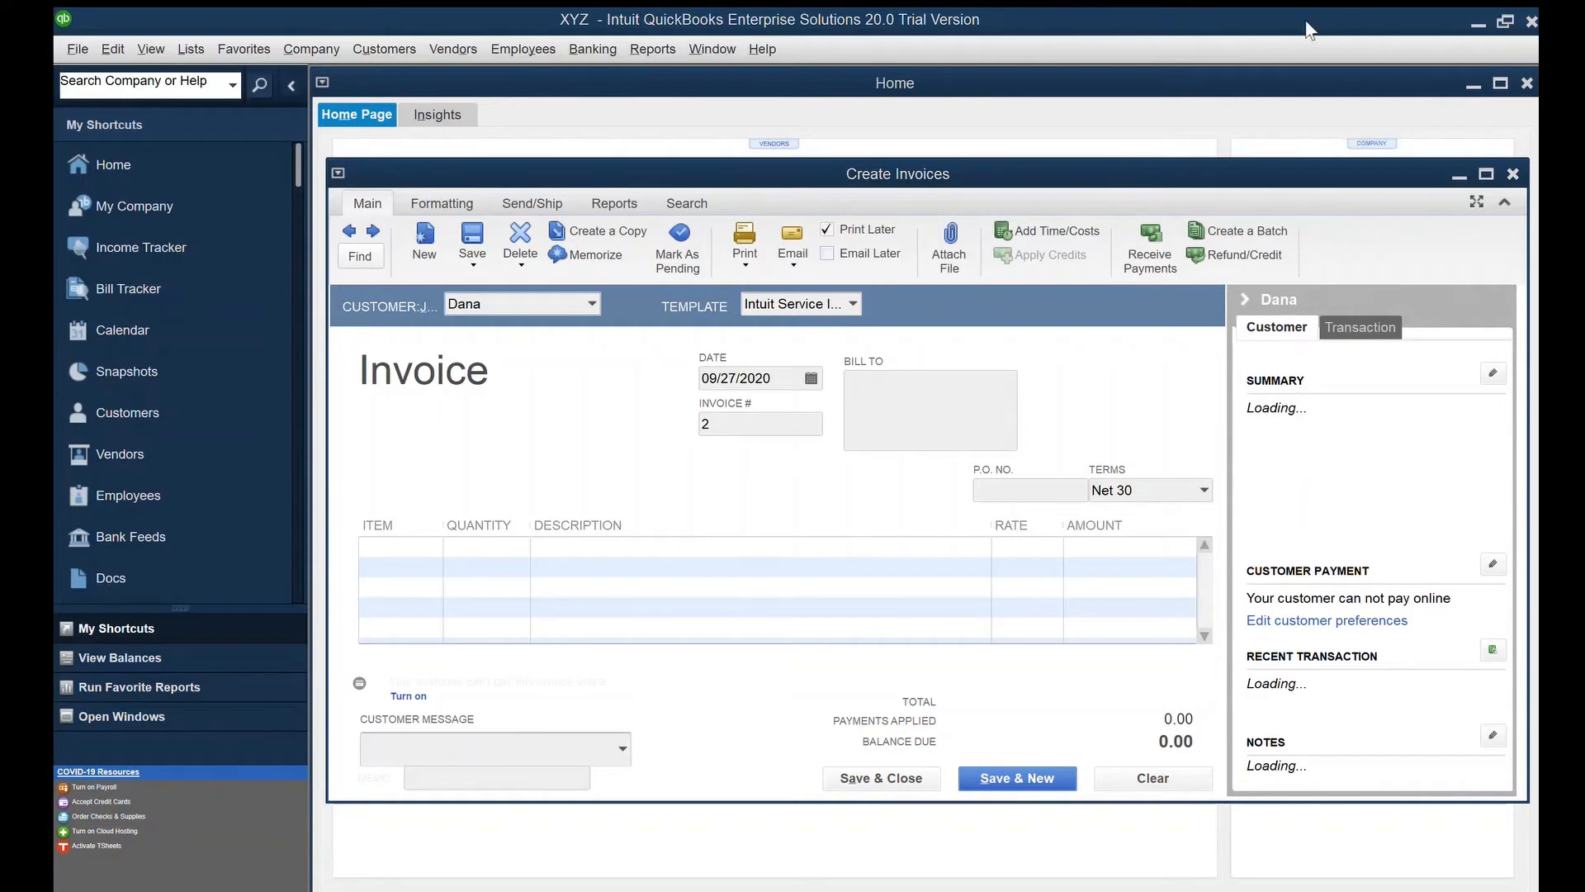
key("Escape")
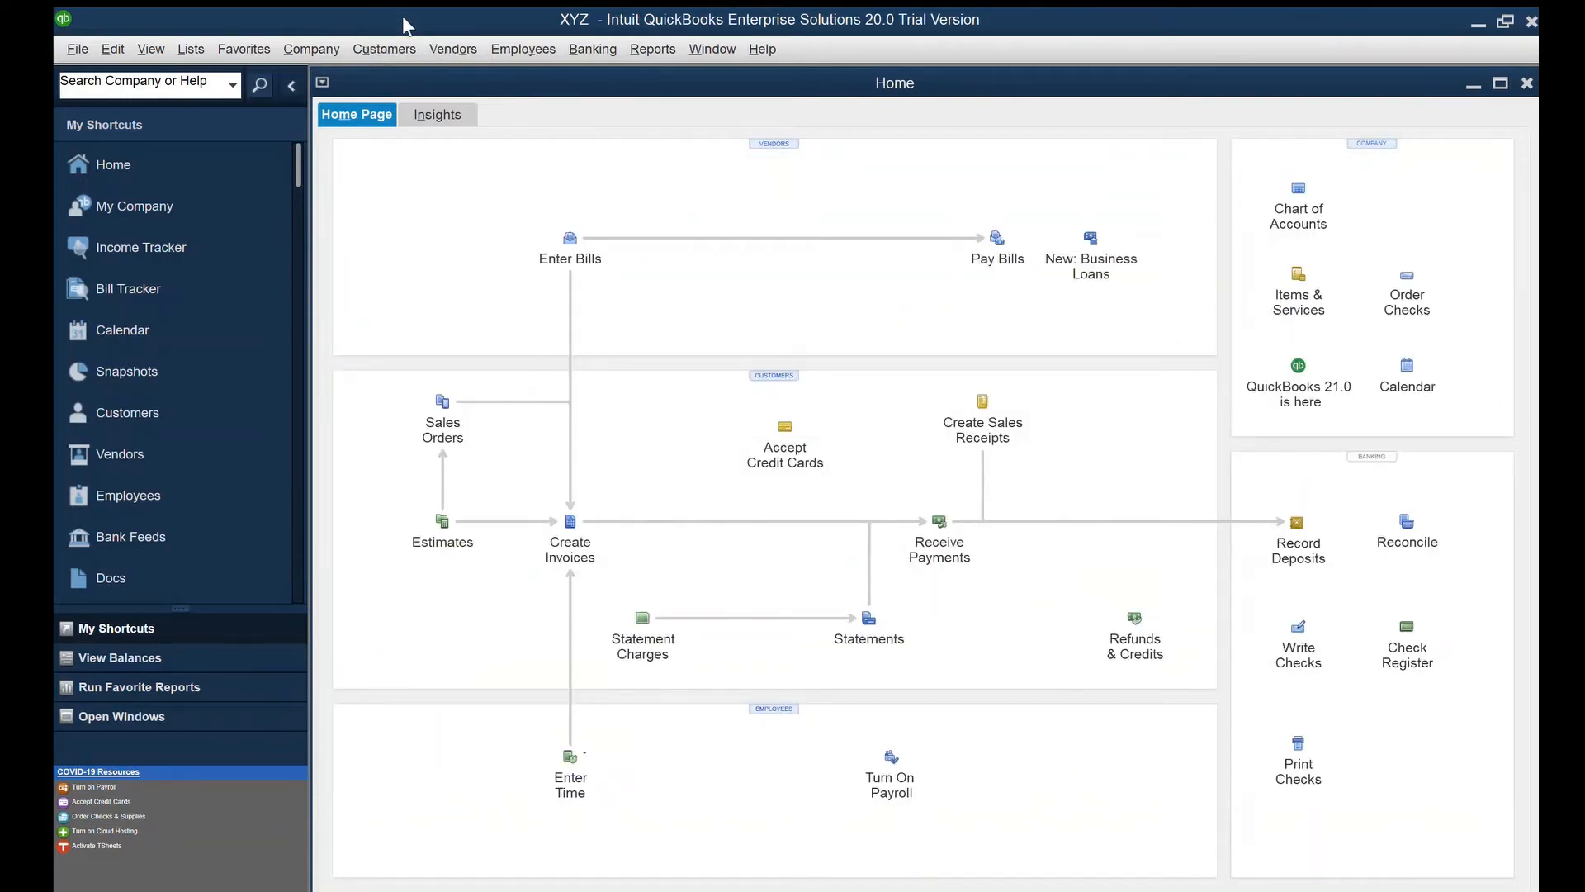
Filter the Customer Center to invoices, open invoice 1, and duplicate it as invoice #2
key("ctrl+j")
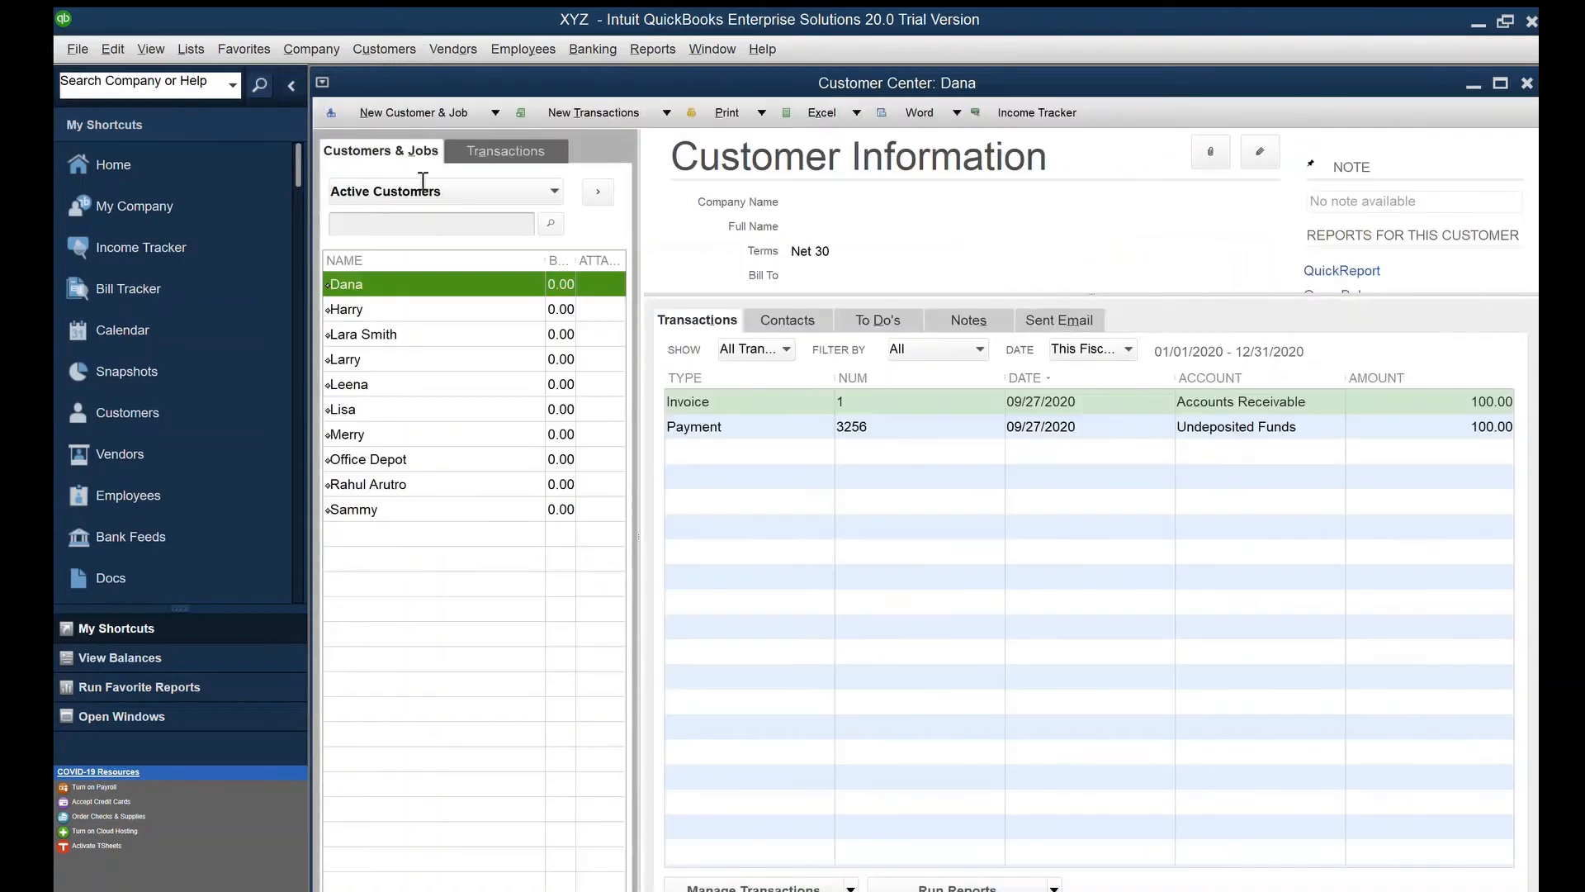
left_click(717, 297)
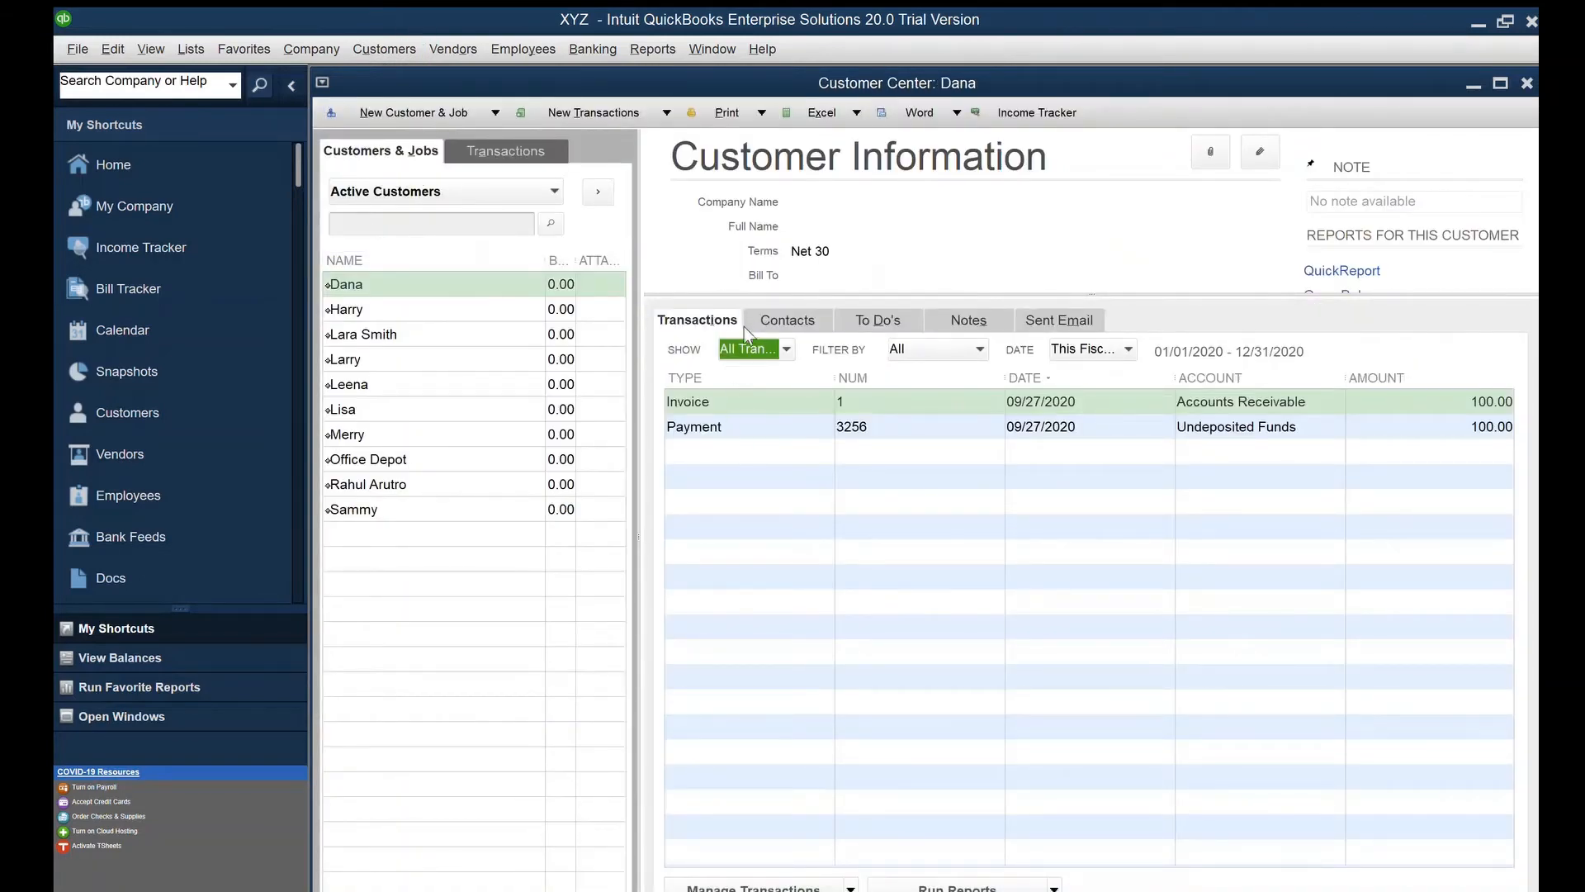
left_click(738, 496)
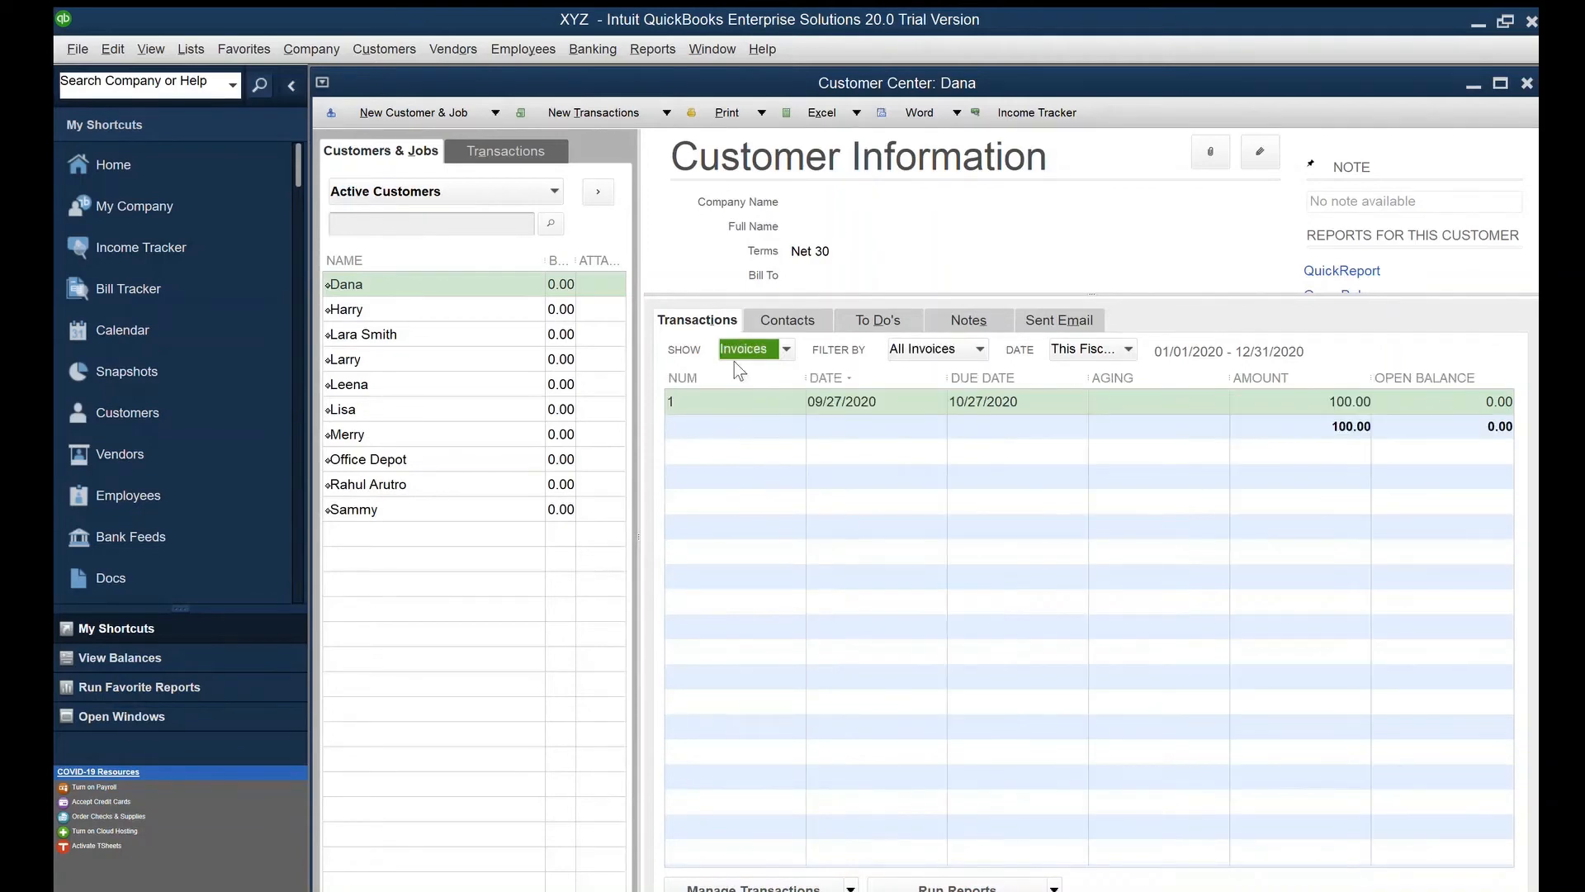
double_click(734, 333)
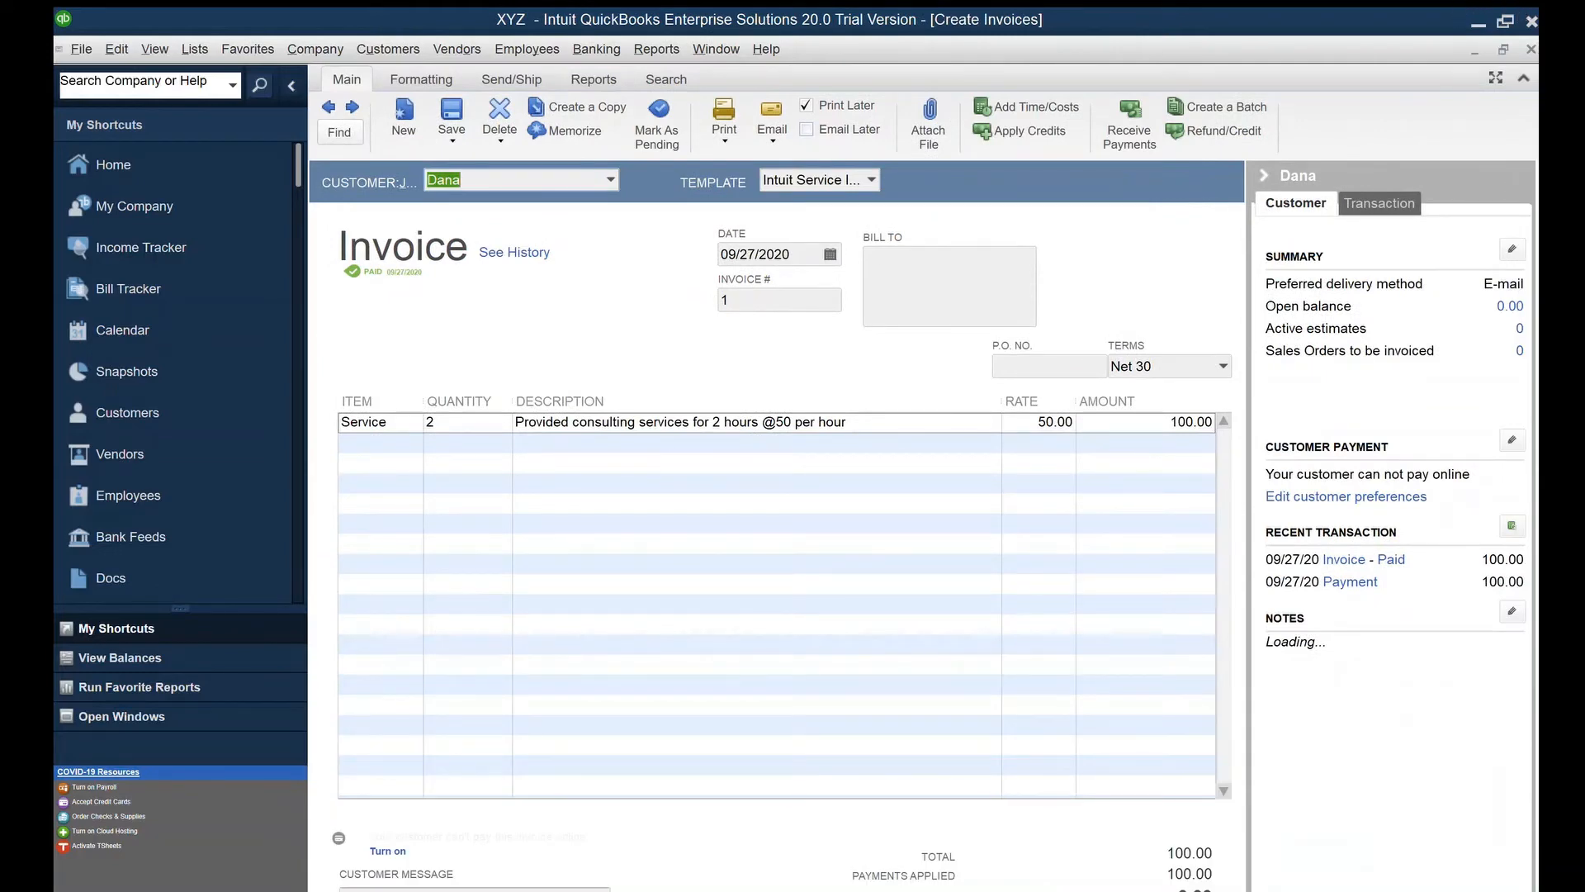
left_click(1503, 50)
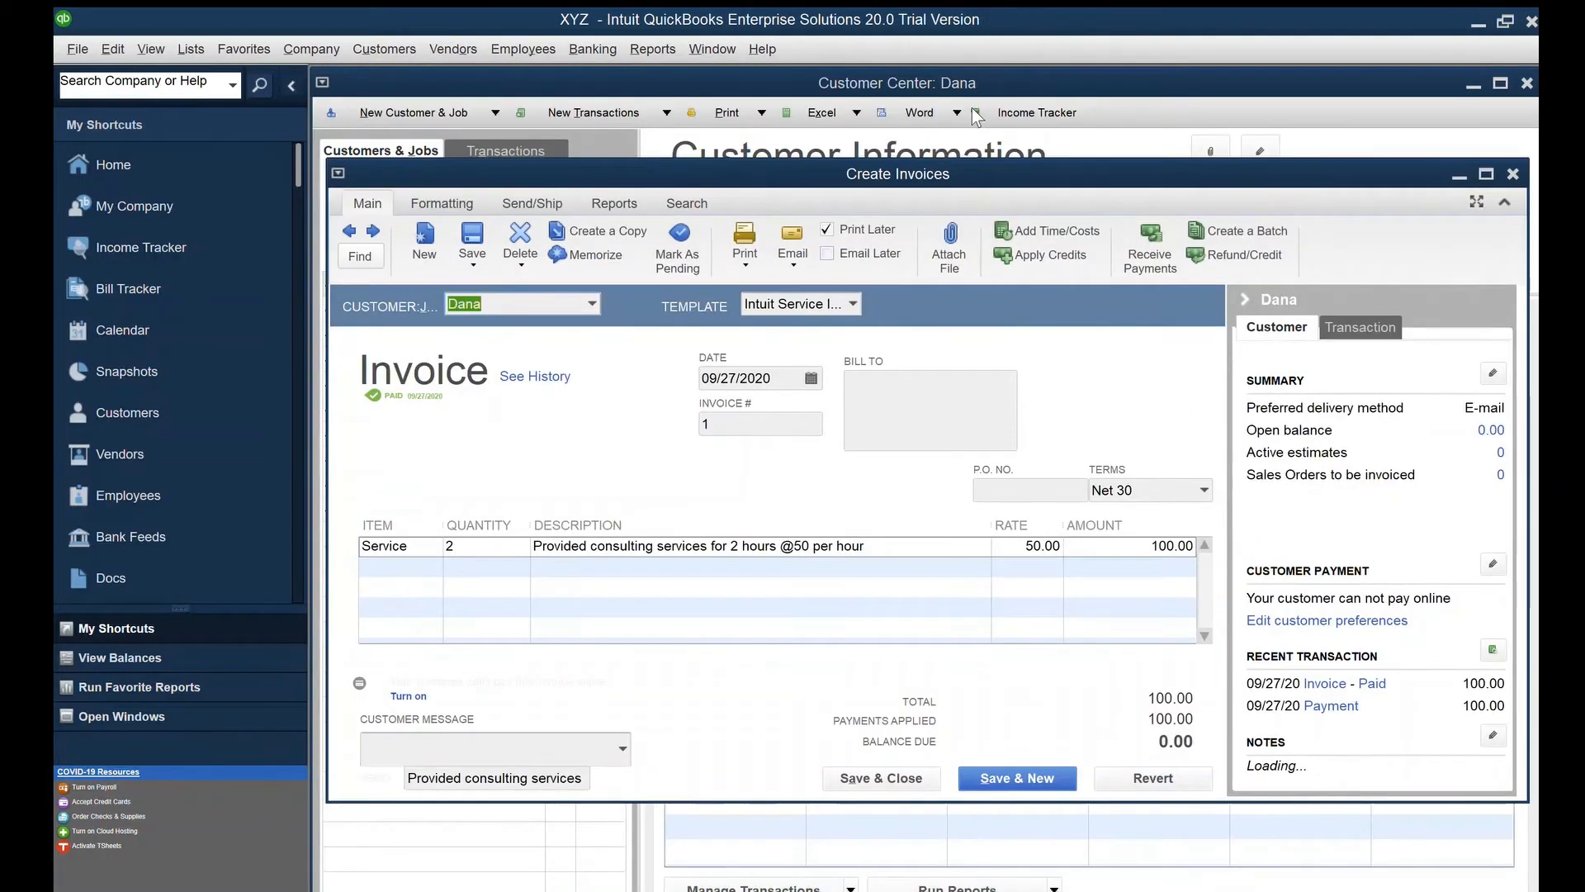
left_click_drag(974, 117, 957, 38)
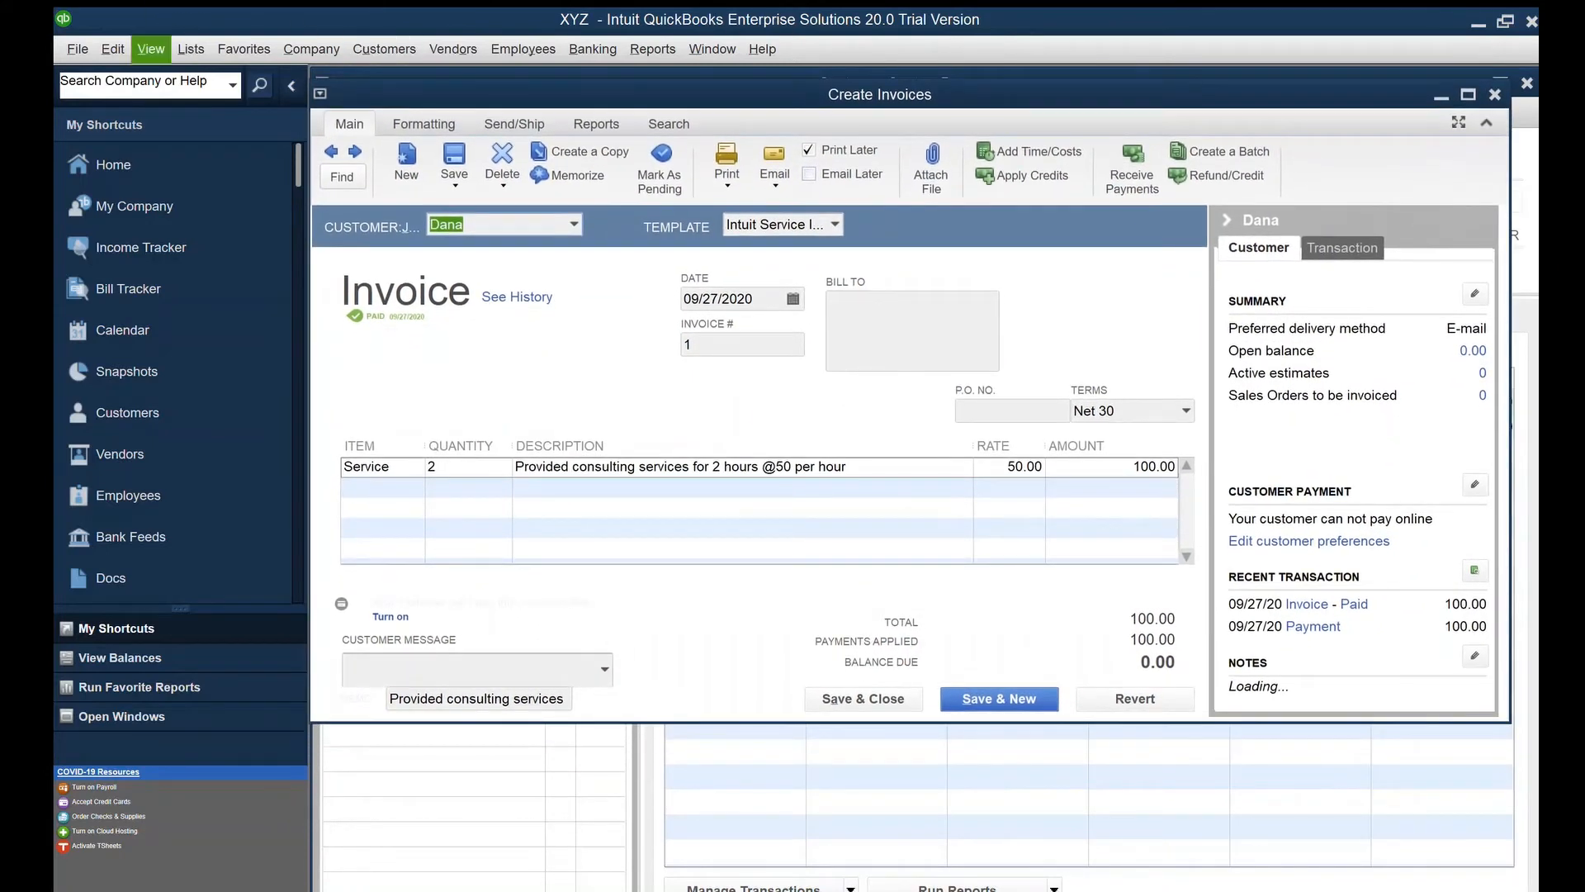
left_click(138, 198)
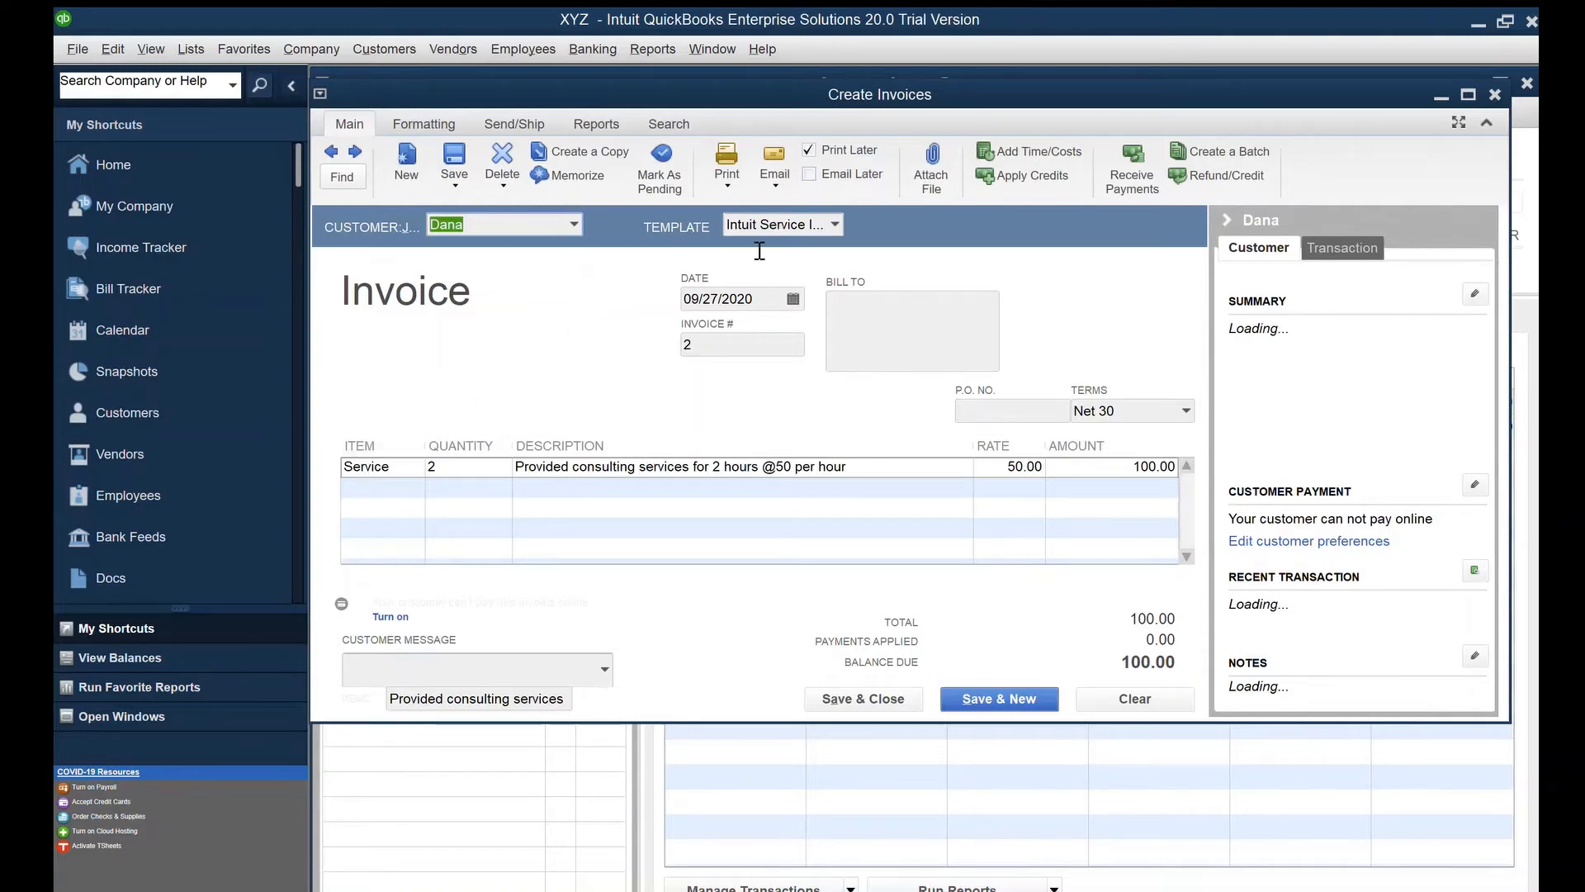
Change invoice #2's quantity from 2 to 5 so the amount recalculates to 250.00
key("Tab")
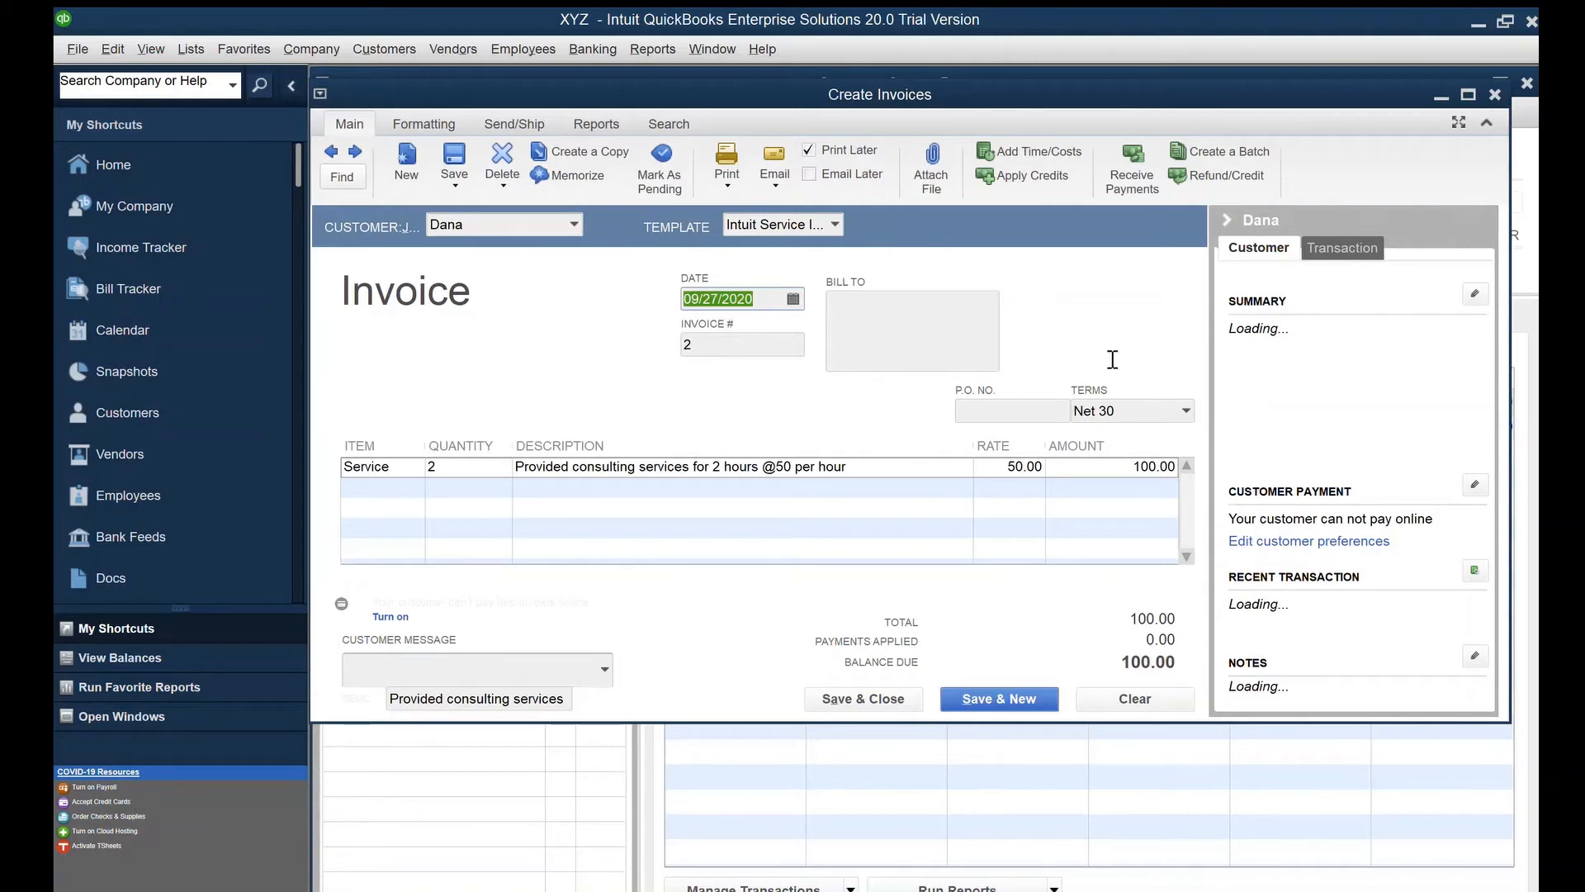
left_click(460, 467)
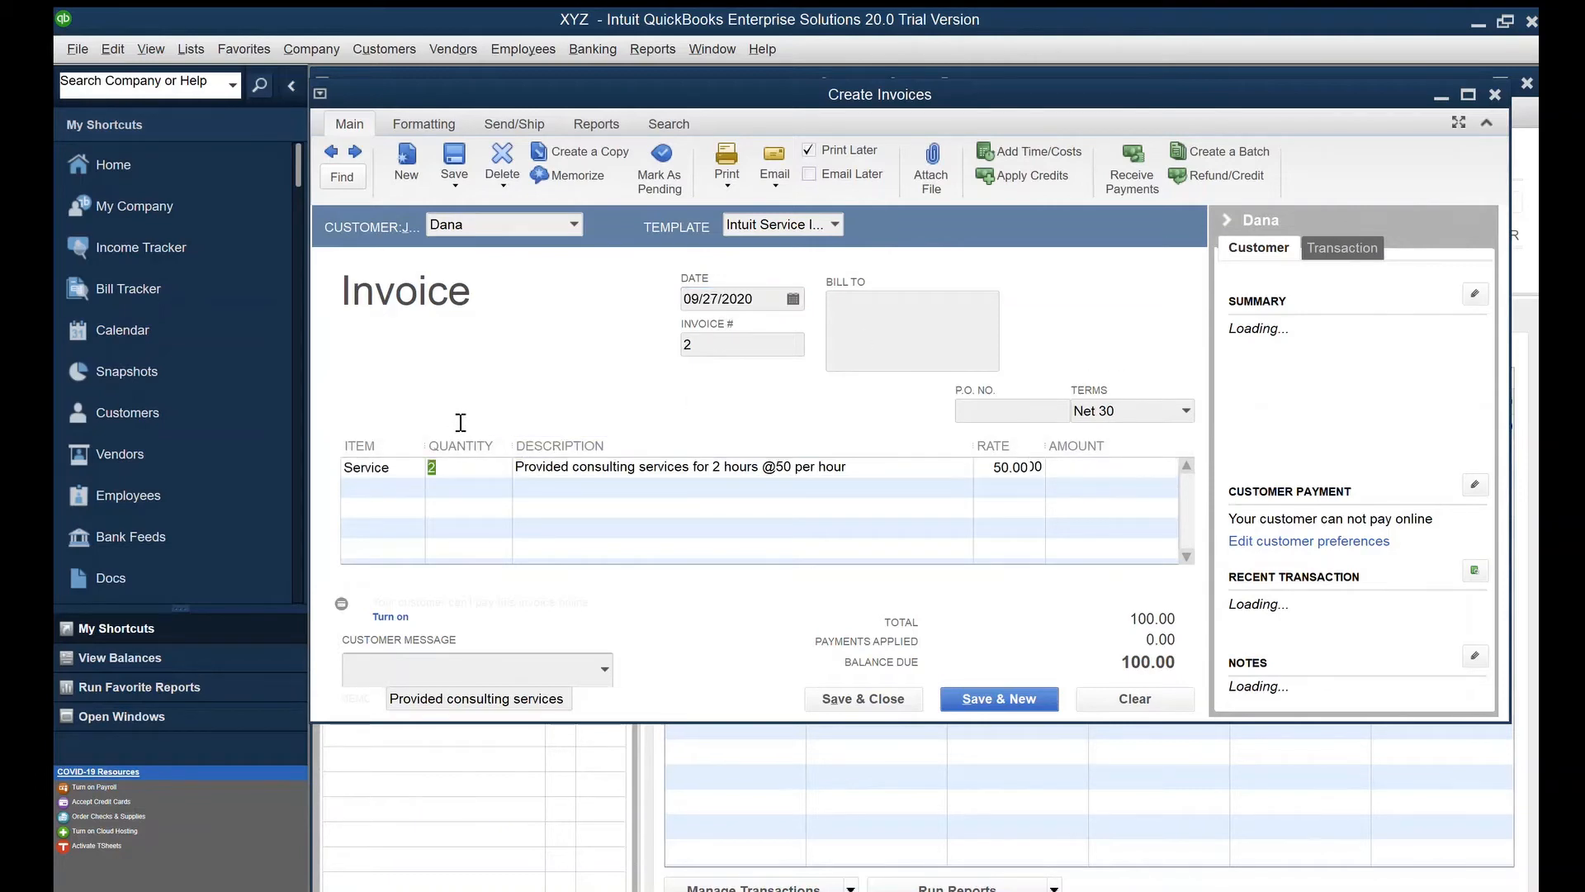
left_click_drag(426, 467, 444, 467)
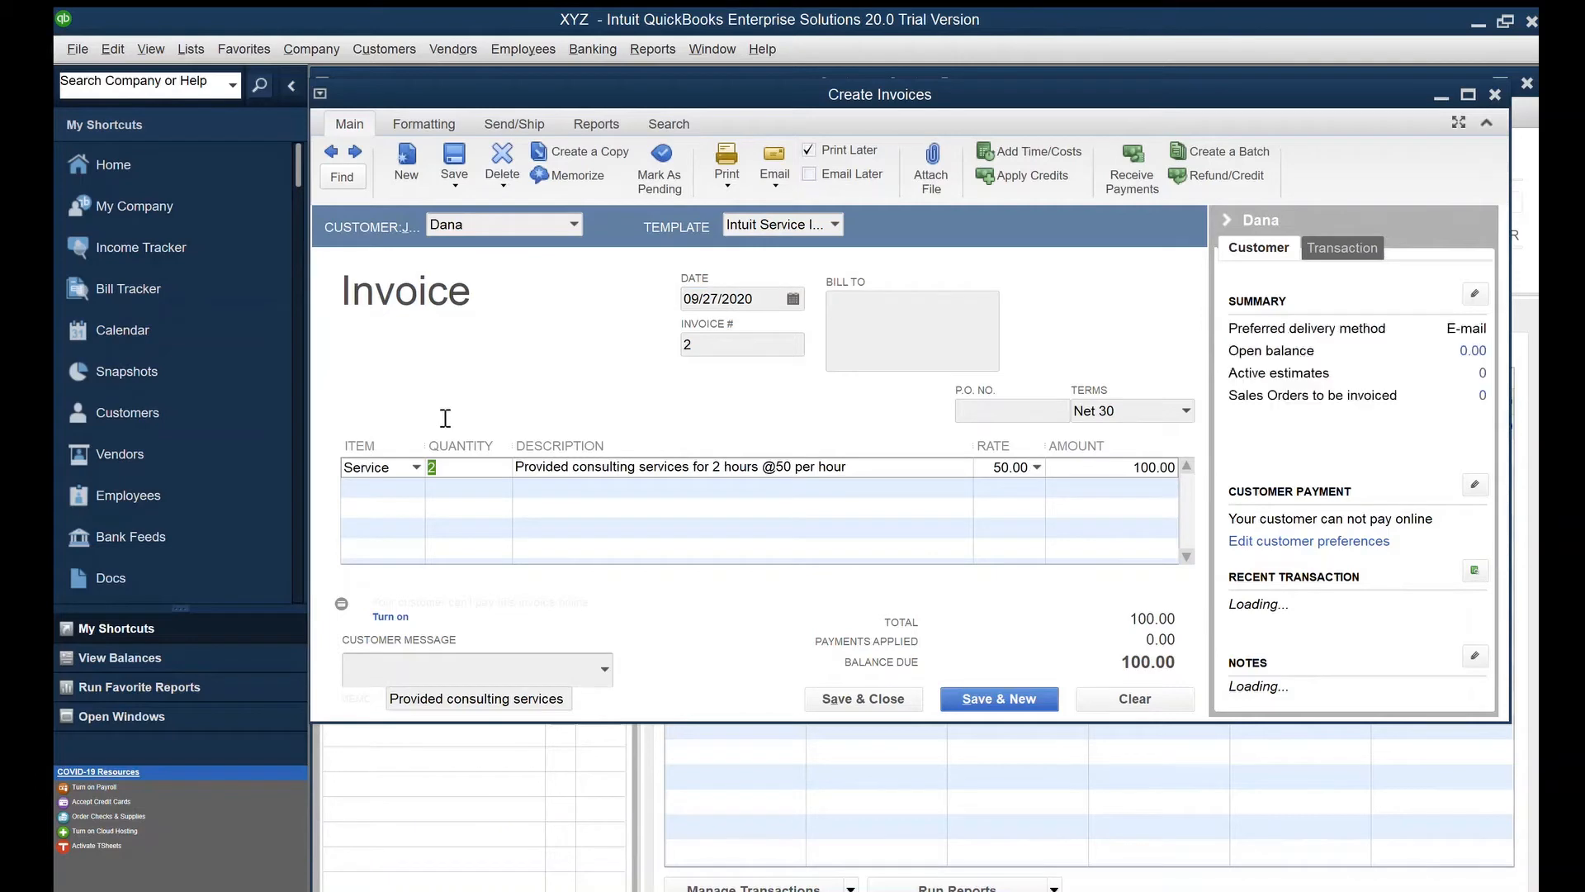
type("5")
key("Tab")
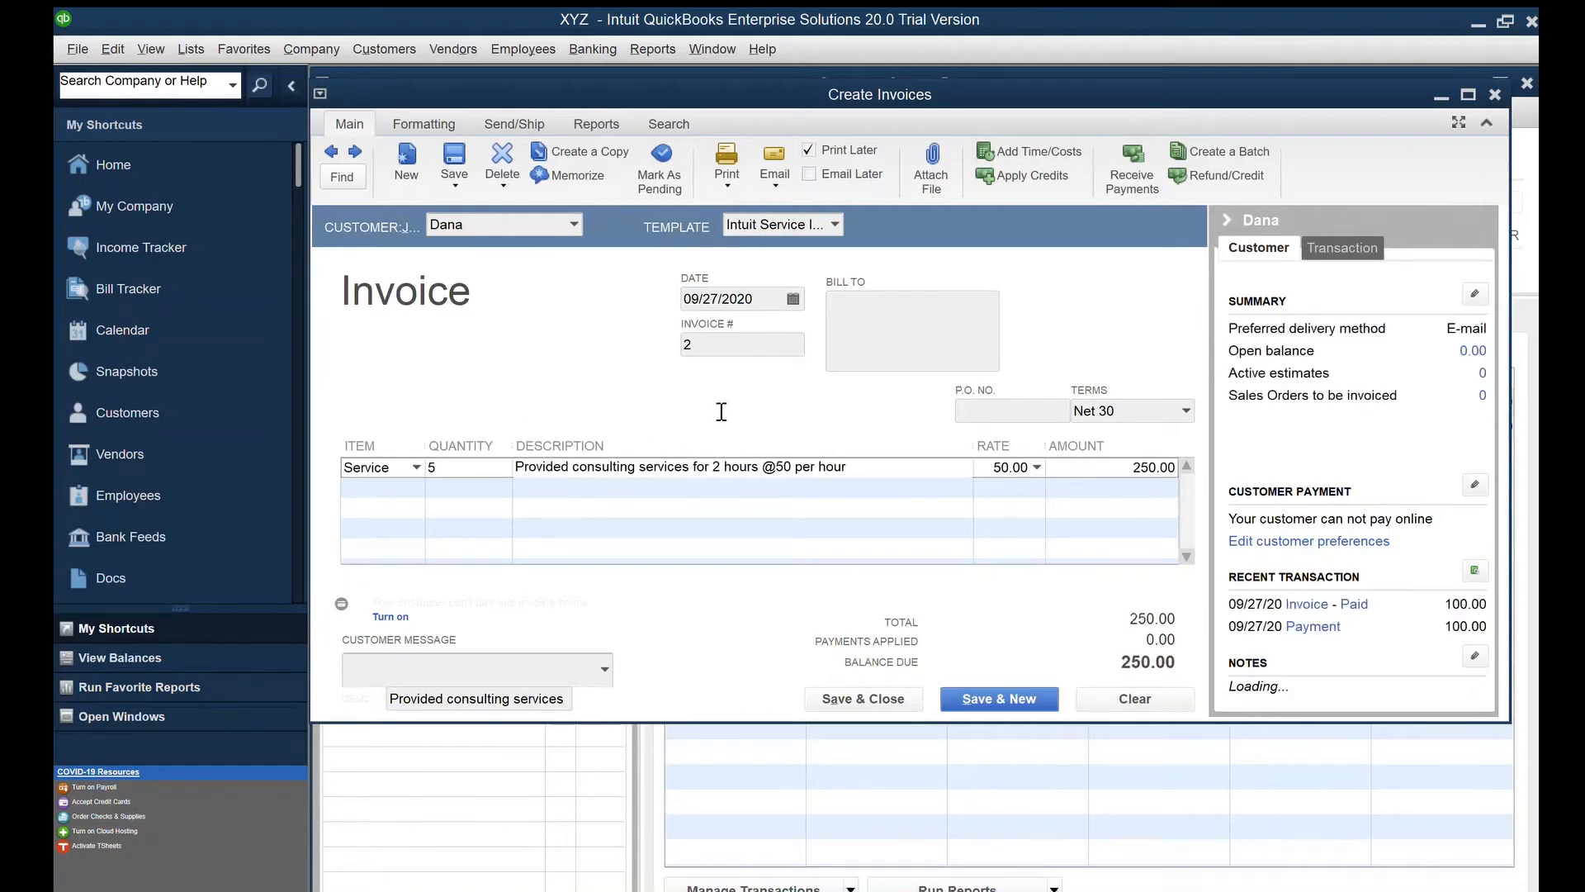
type("5")
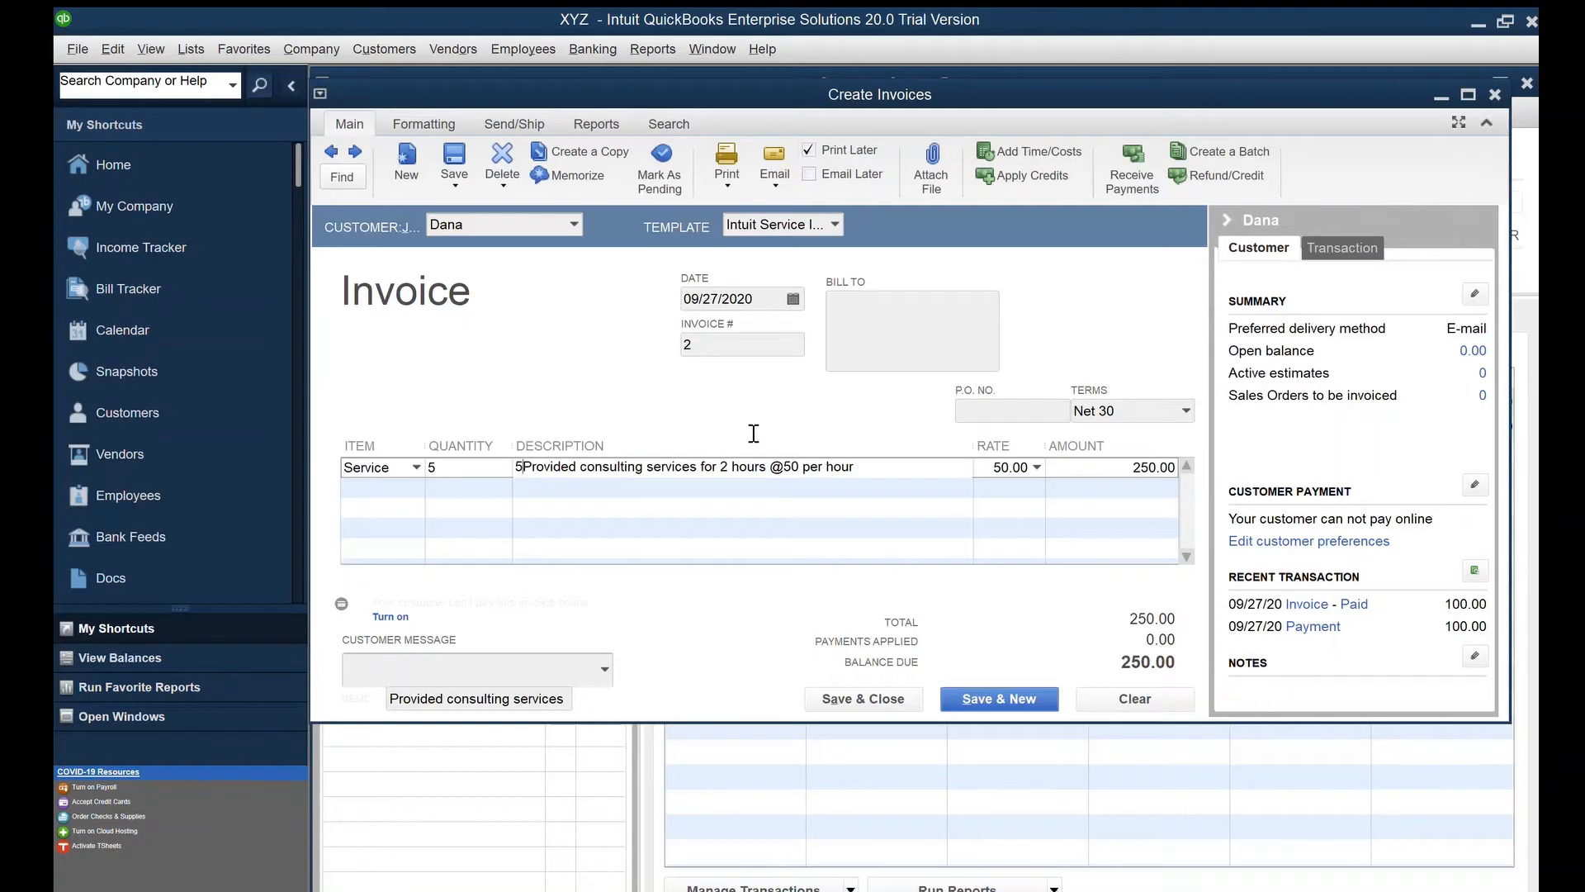
key("ctrl+z")
left_click_drag(725, 419, 710, 394)
left_click(728, 418)
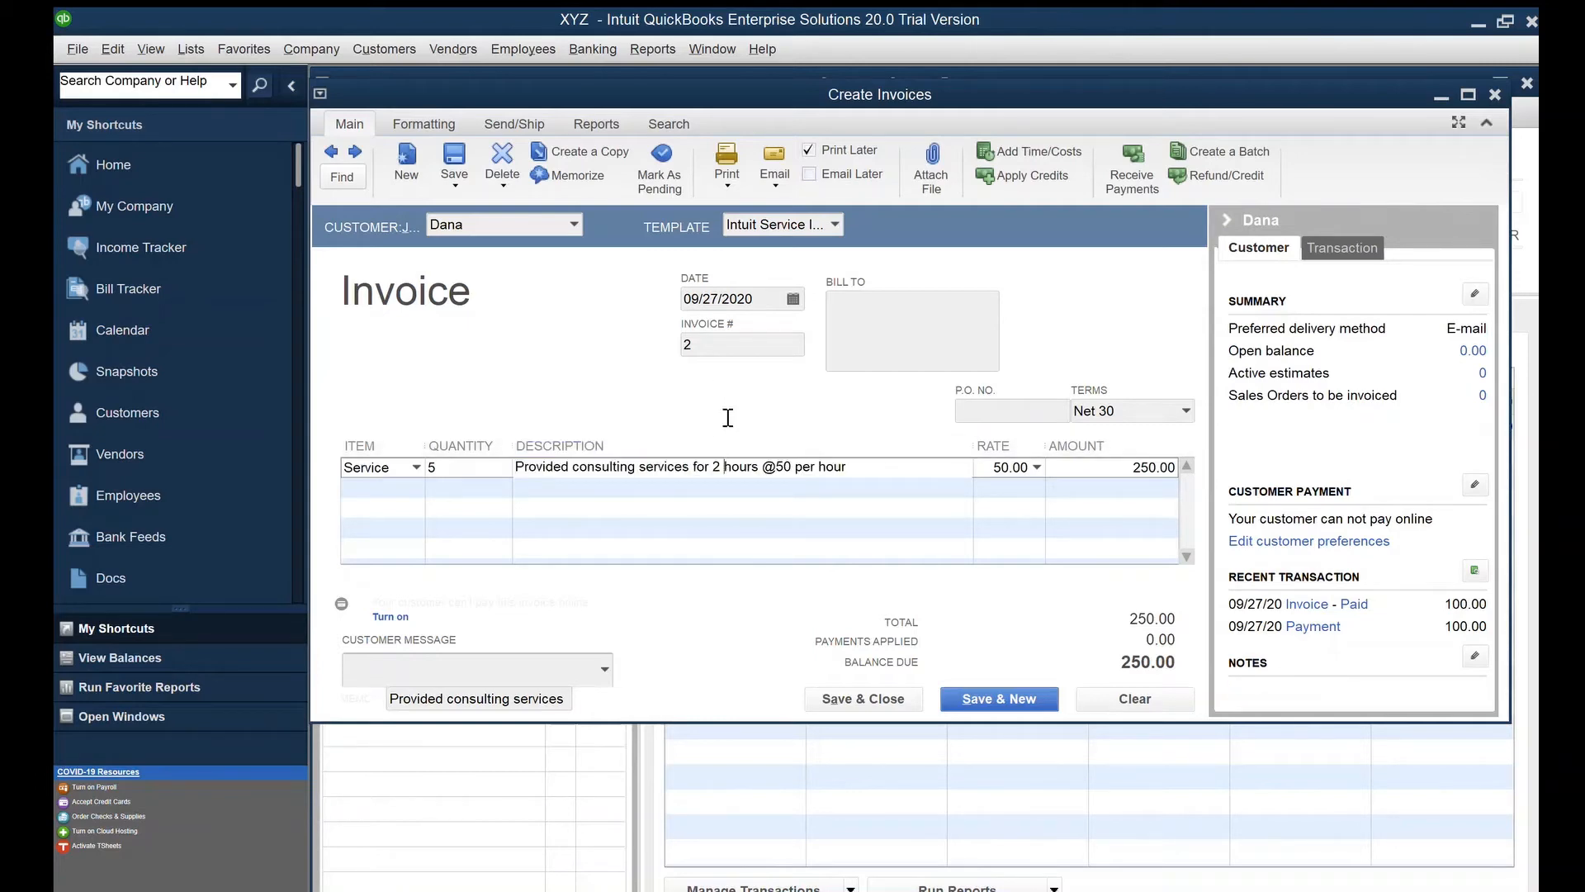
key("BackSpace")
key("BackSpace")
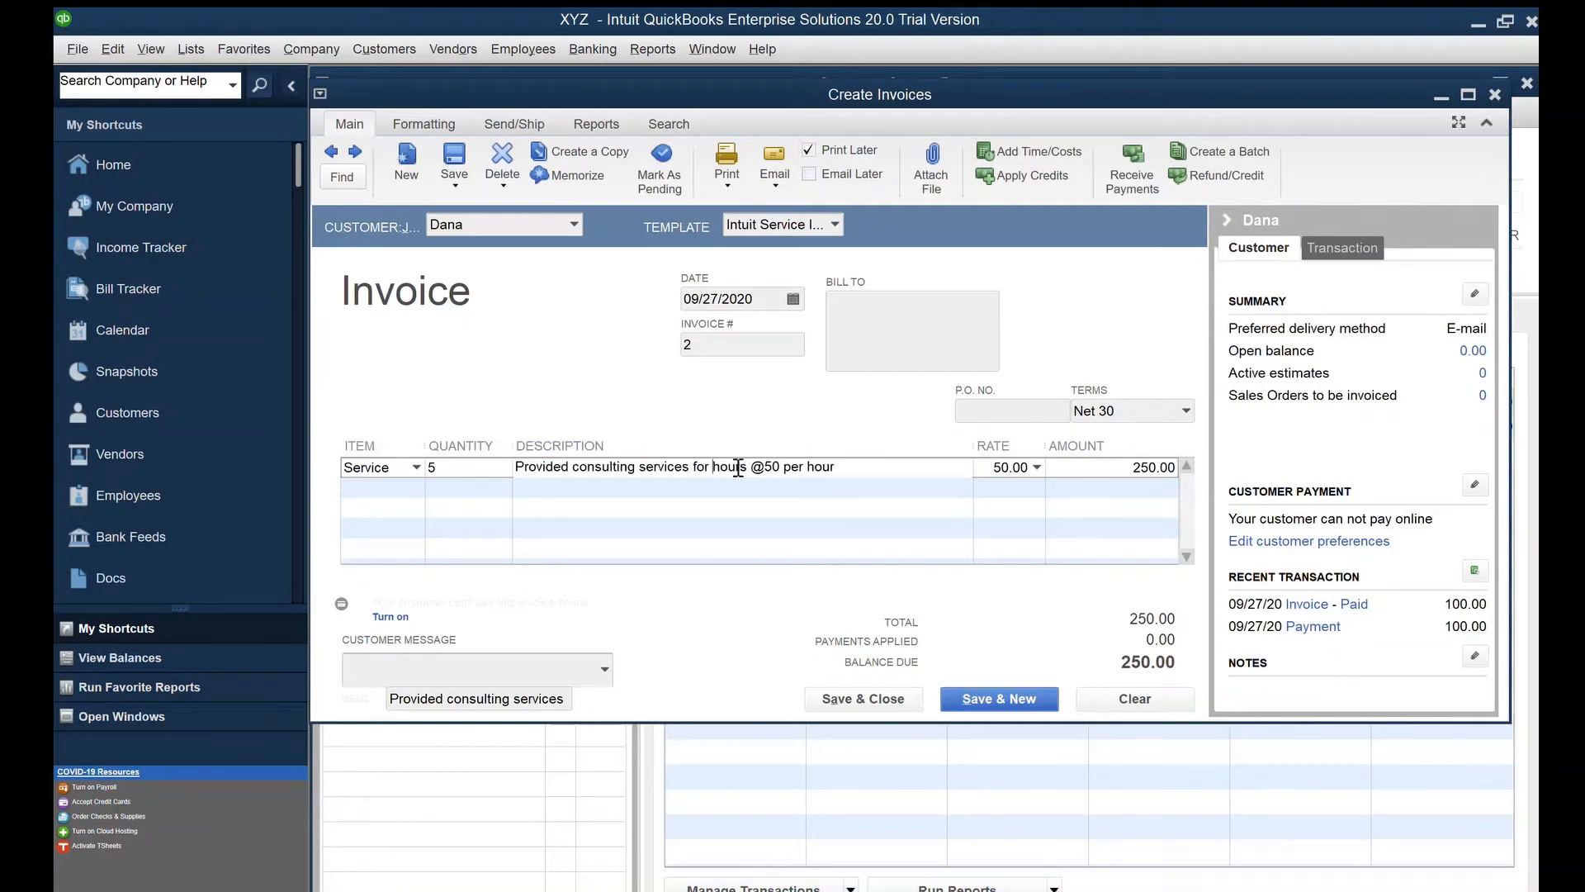
type("5")
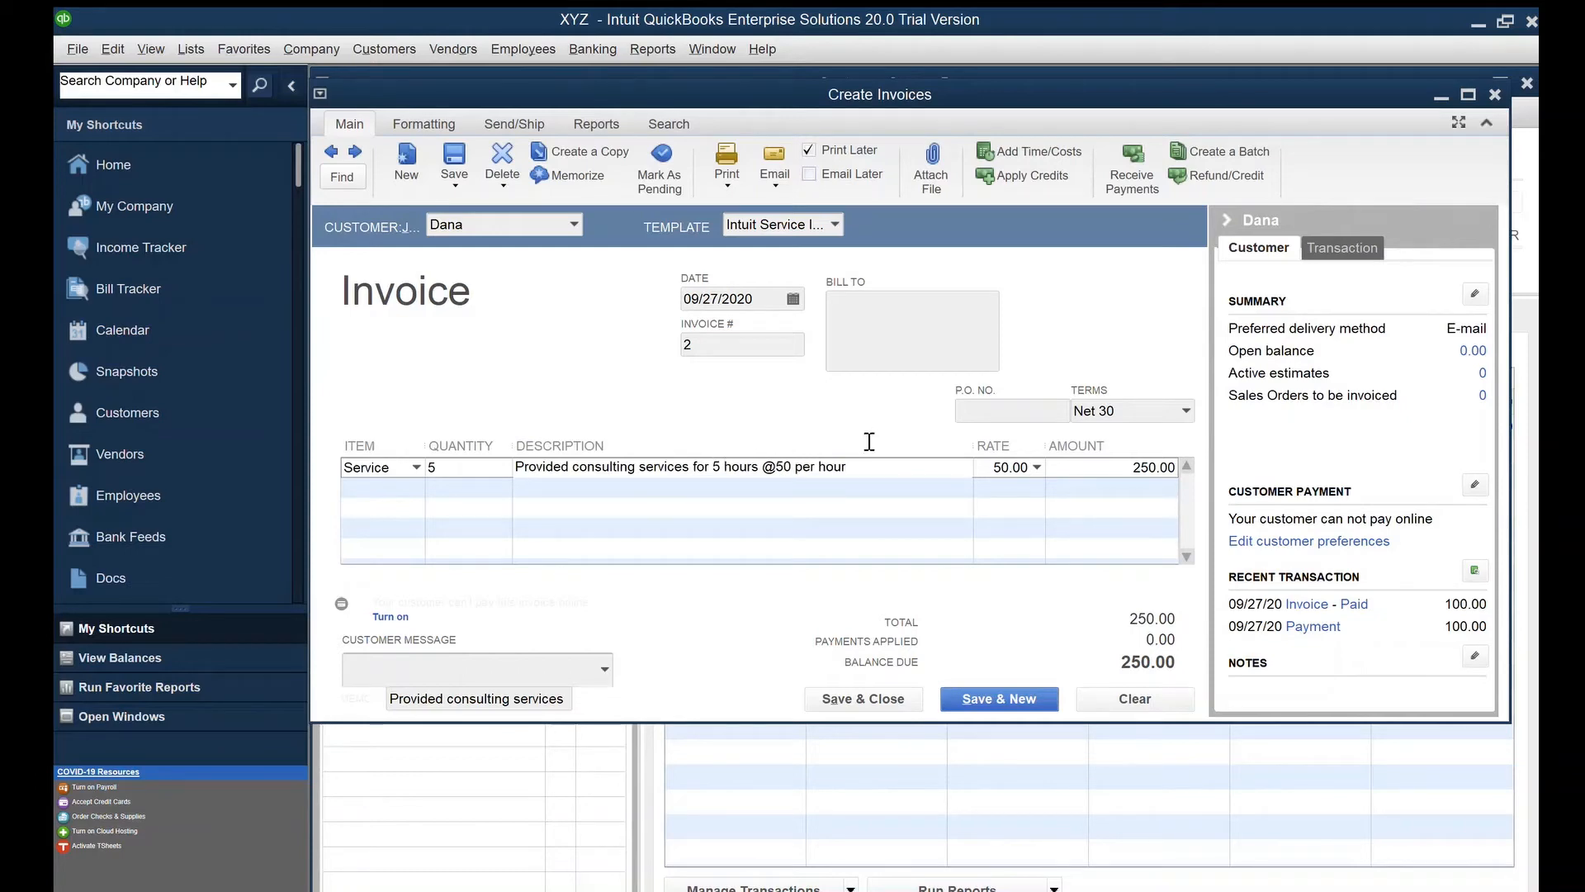
key("Tab")
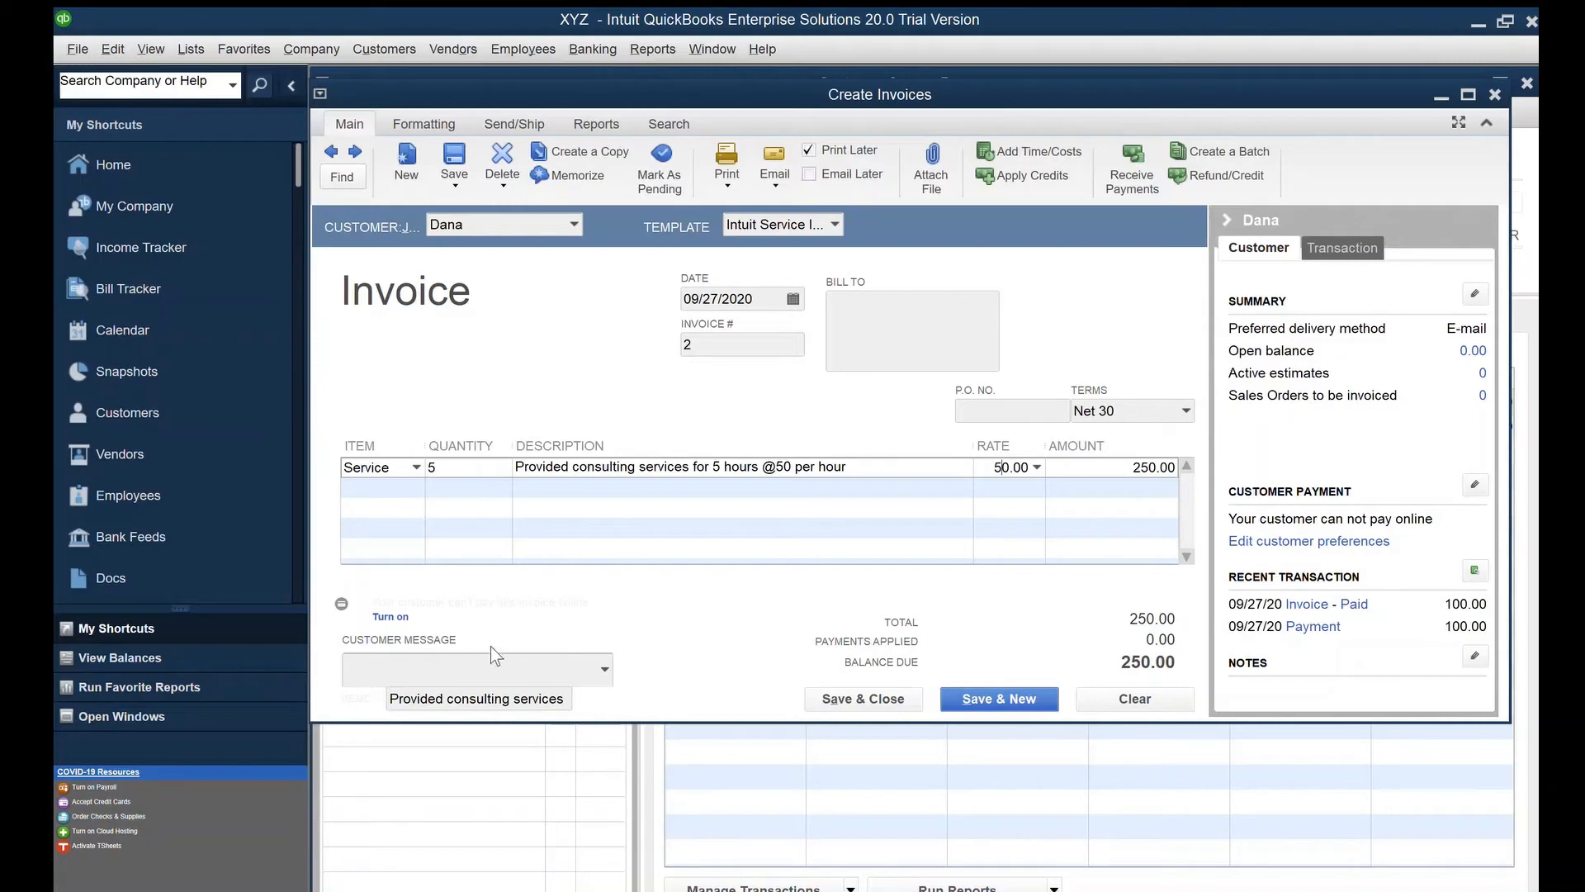
left_click_drag(495, 645, 643, 671)
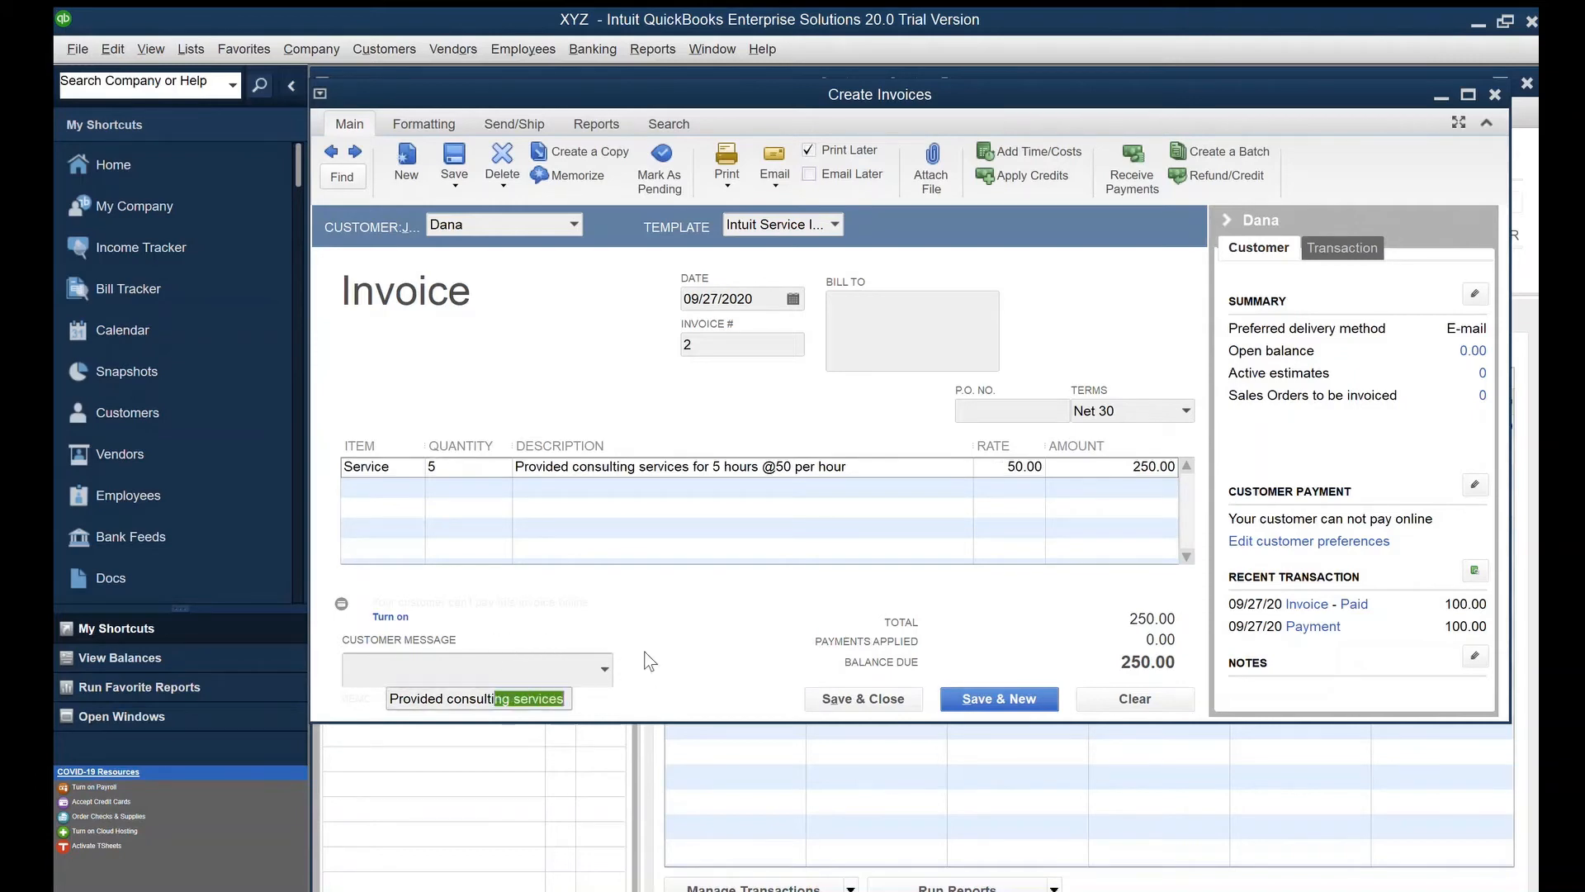
left_click(644, 652)
Save invoice #2, reopen it from the customer's list, and start a 250.00 payment against it
left_click(858, 698)
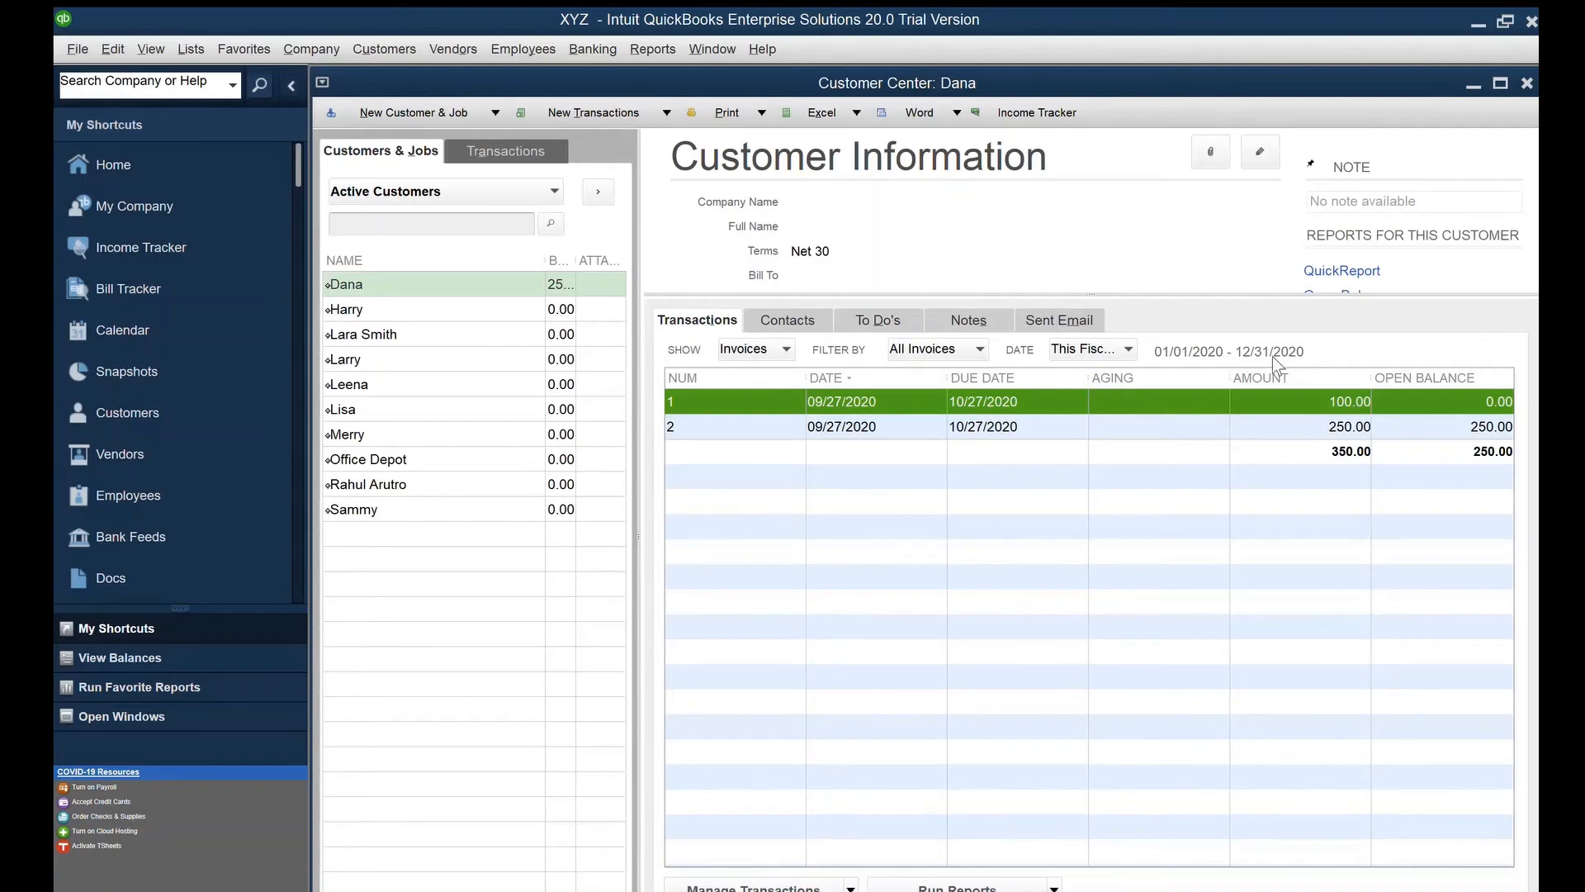
key("Down")
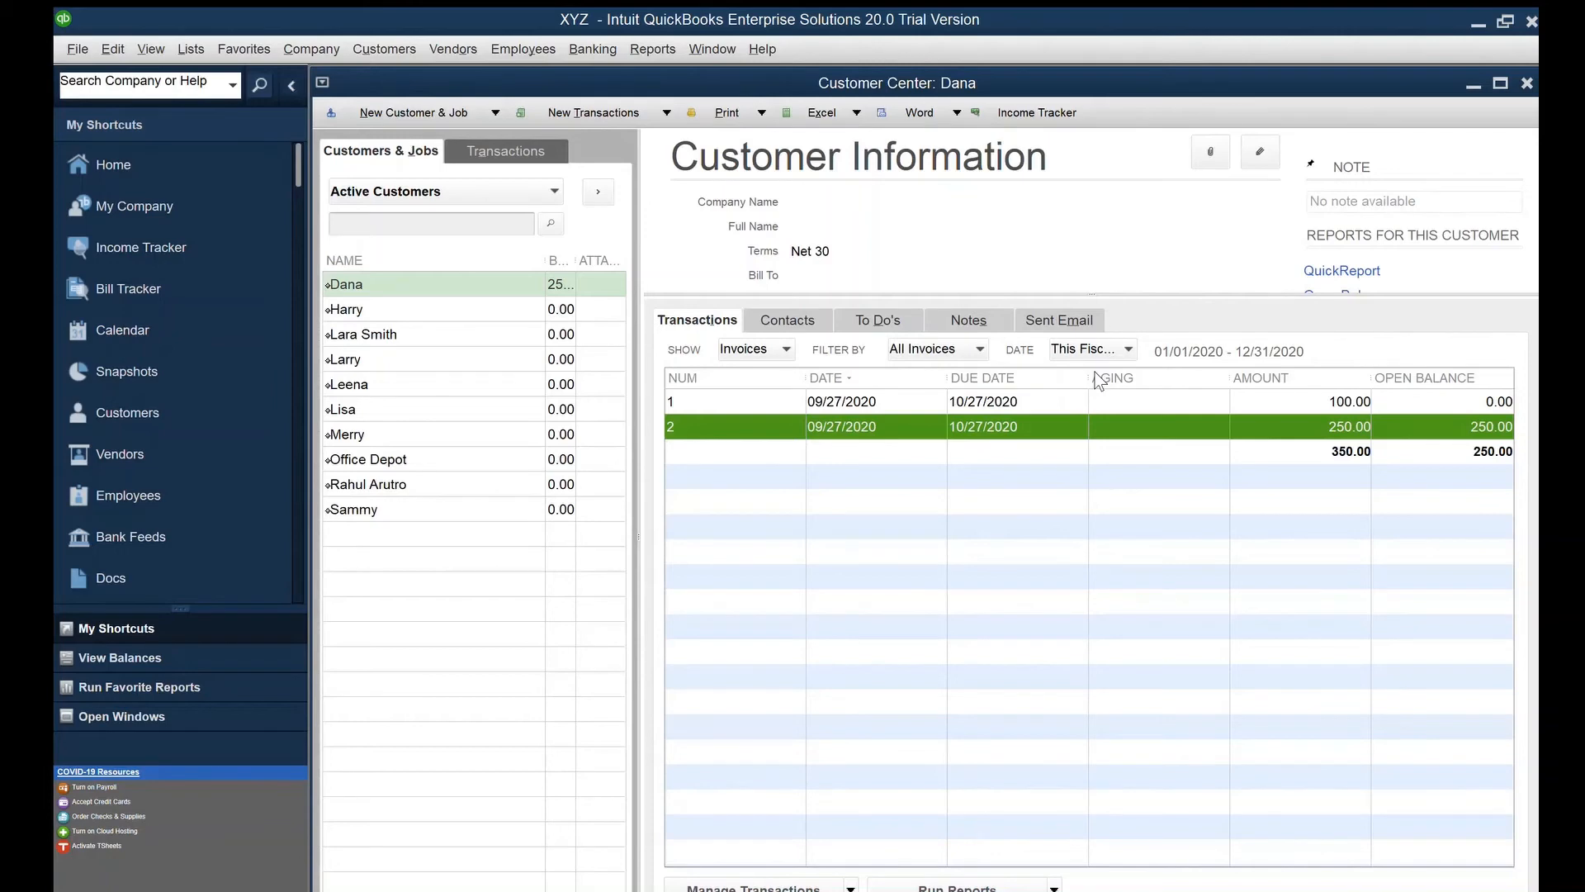
key("Return")
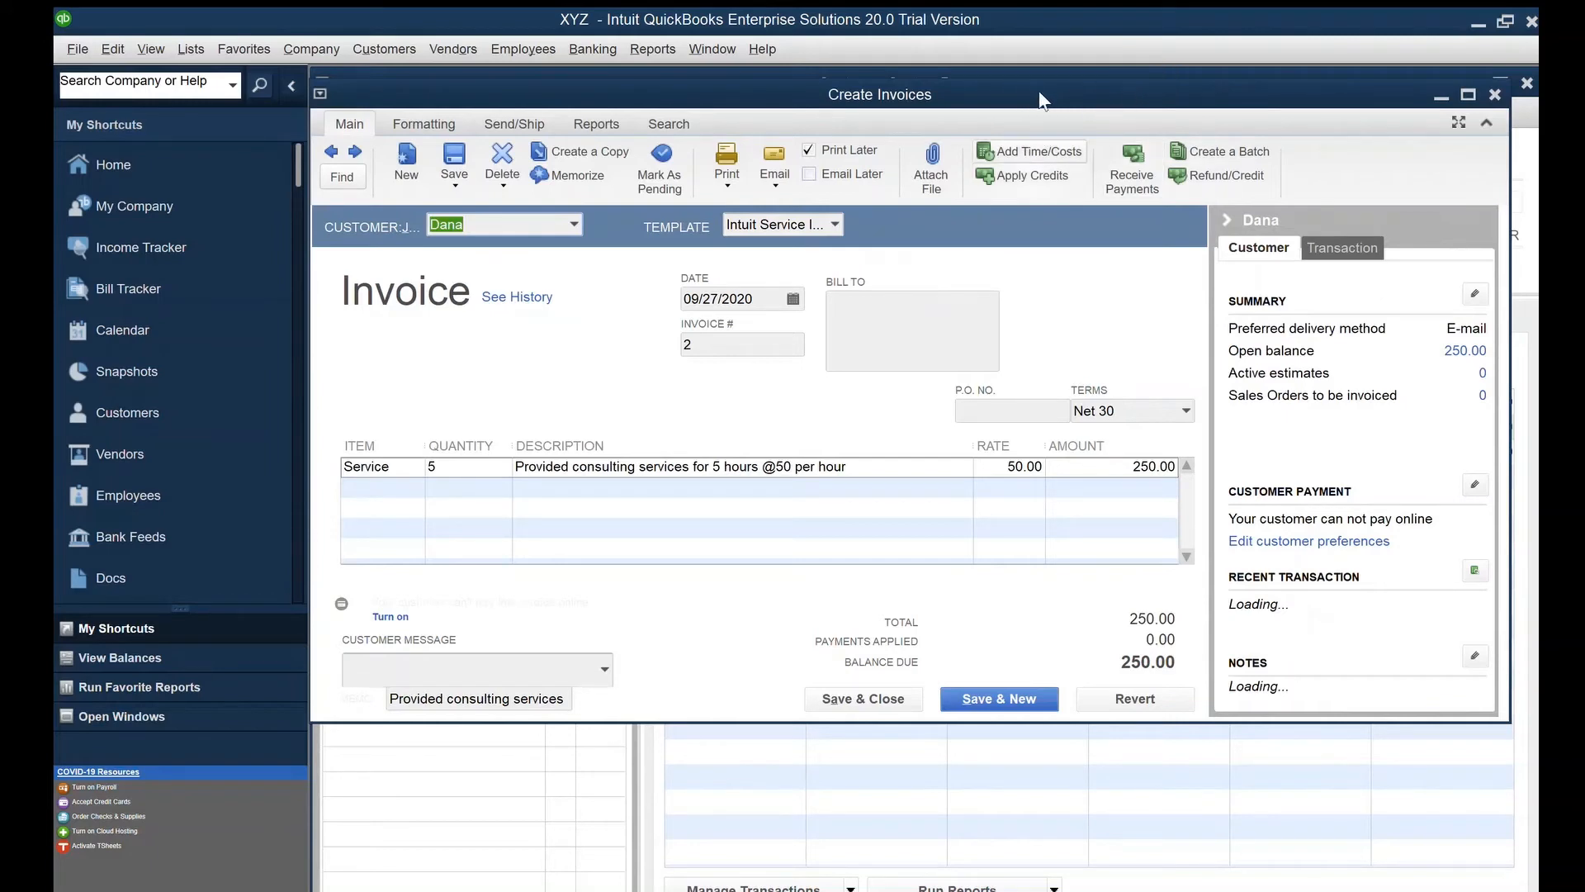
left_click(1142, 141)
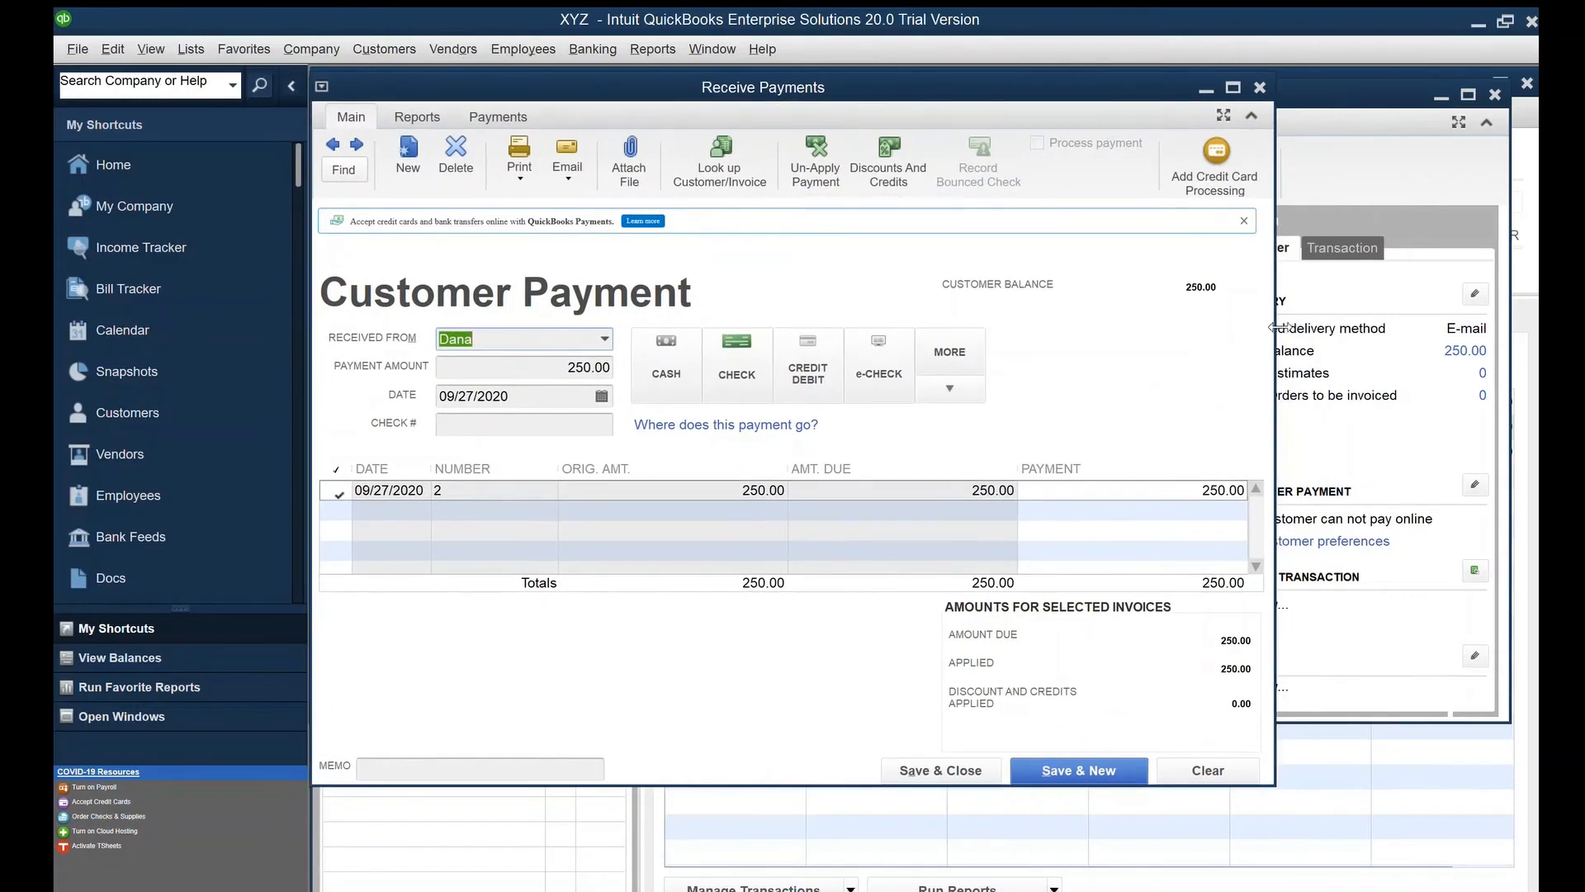
Record a 200.00 check payment on invoice 2 with memo '$50 Balance remaining' and save it
left_click_drag(1377, 331, 1527, 339)
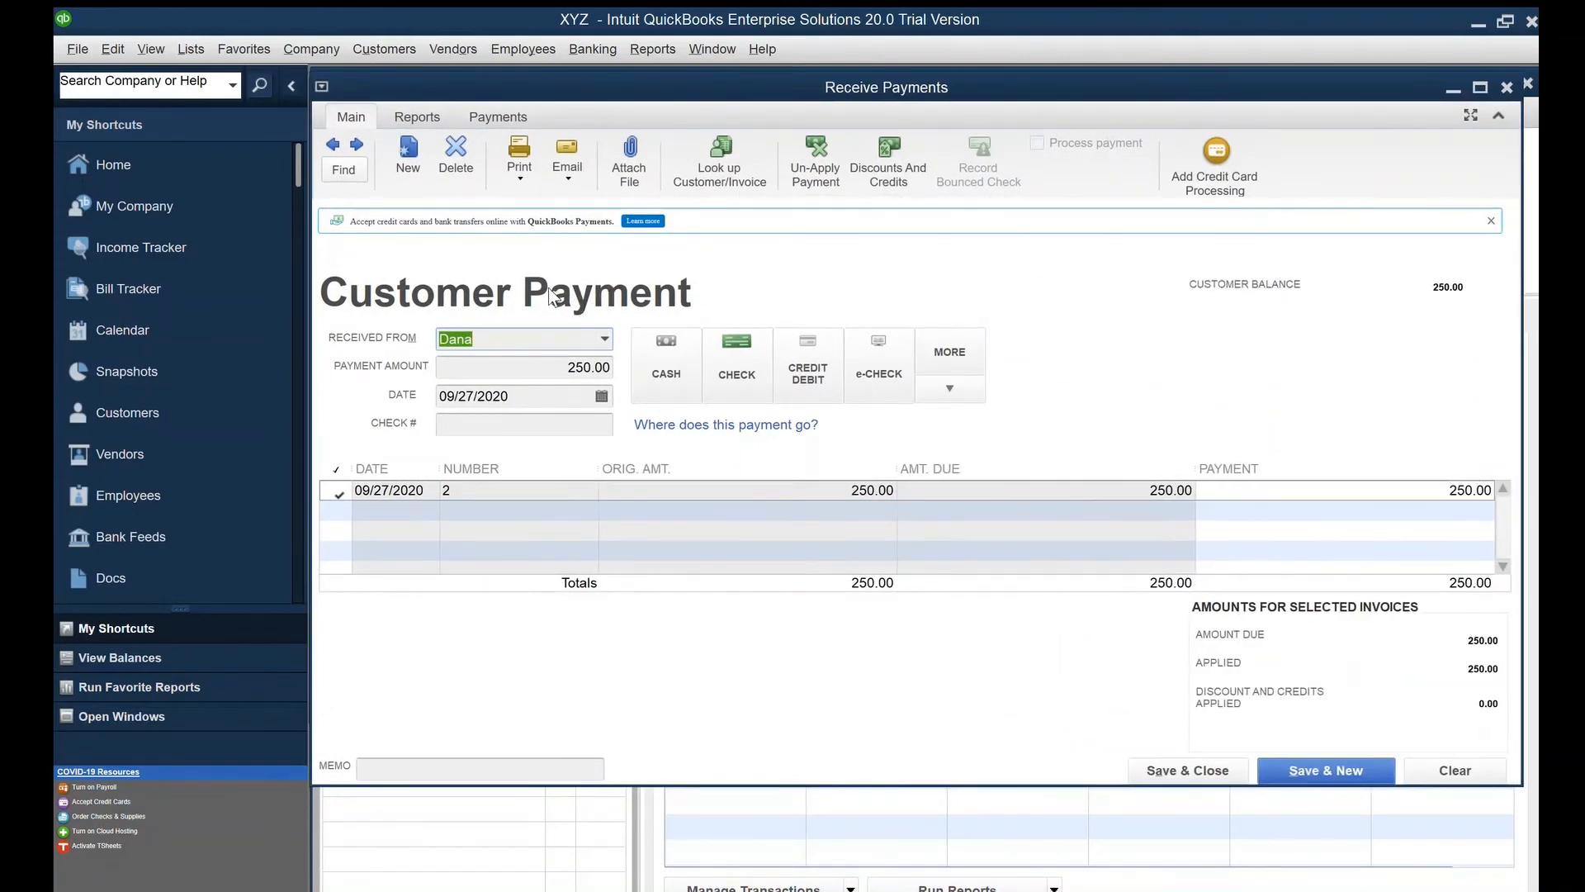
key("Tab")
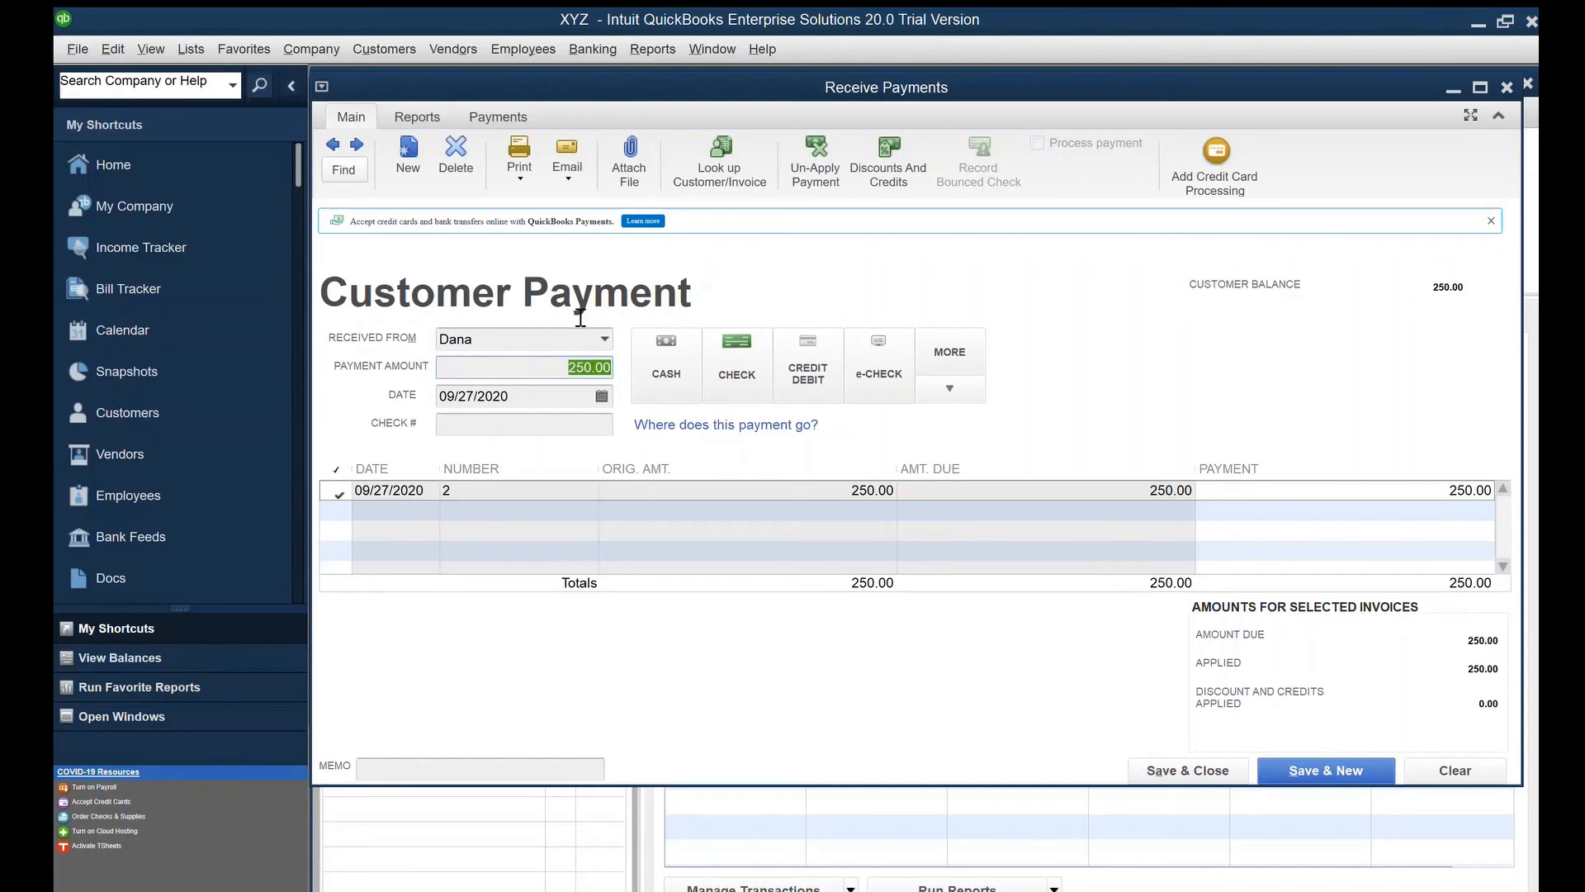
type("200")
key("Tab")
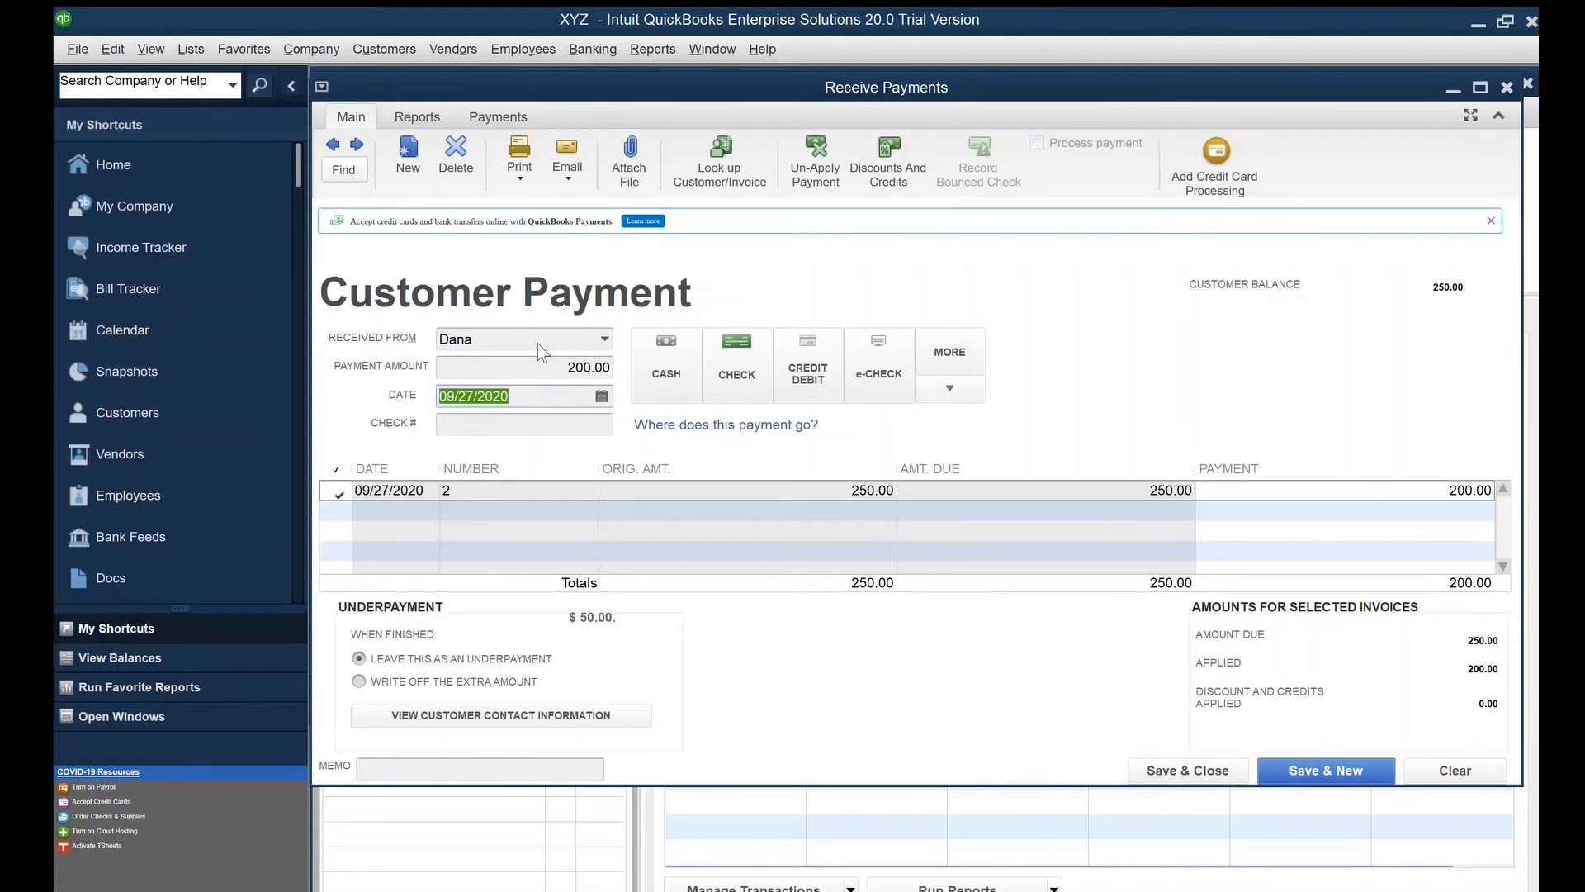
left_click(745, 312)
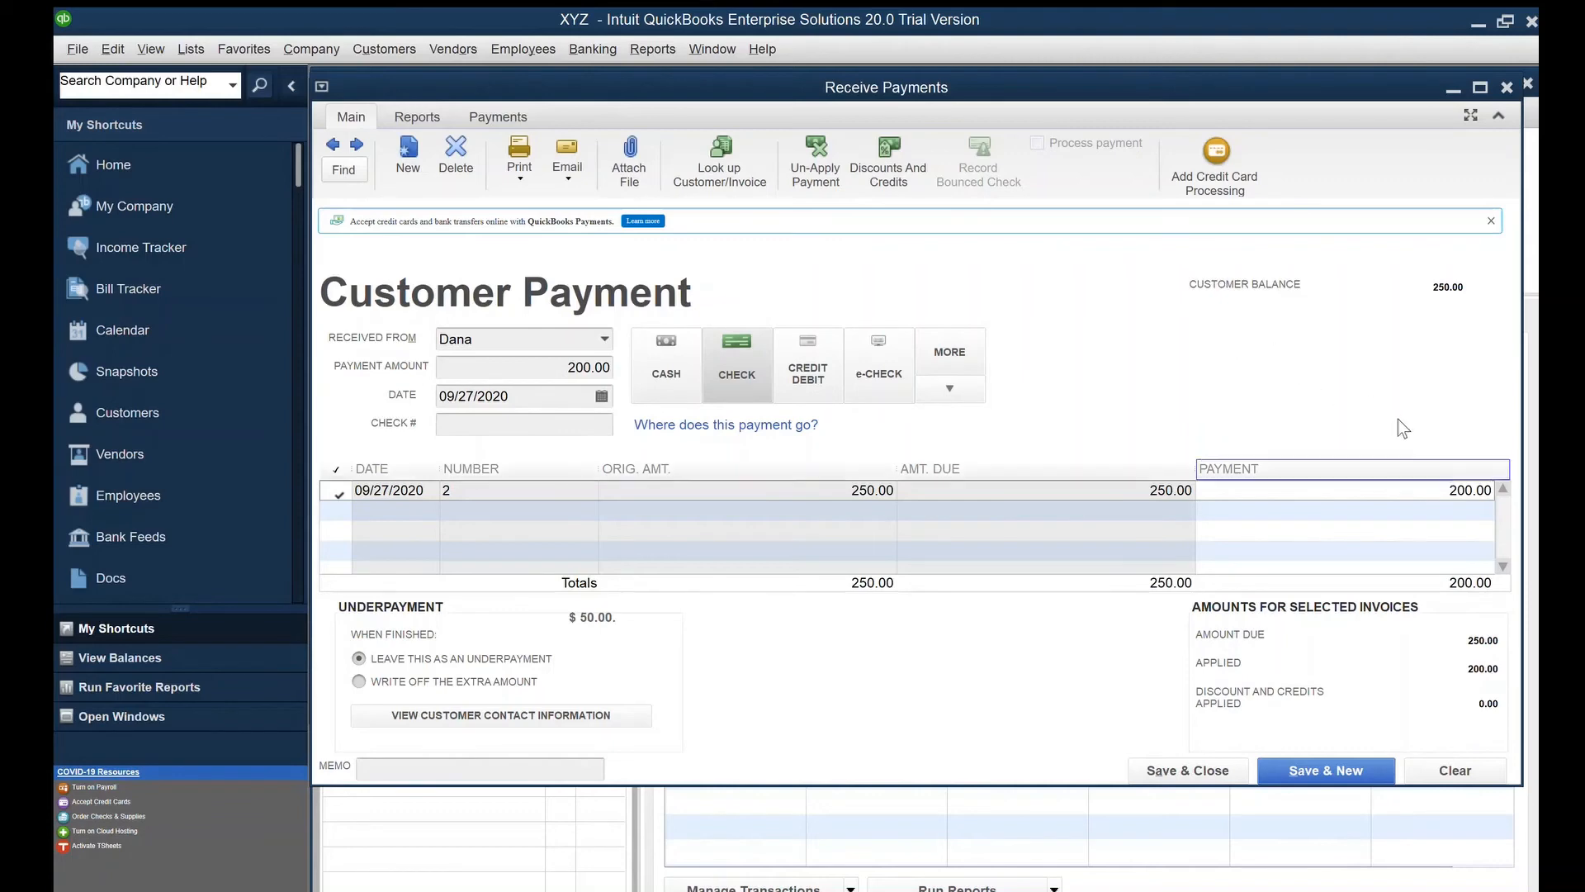
left_click_drag(1453, 439, 1499, 437)
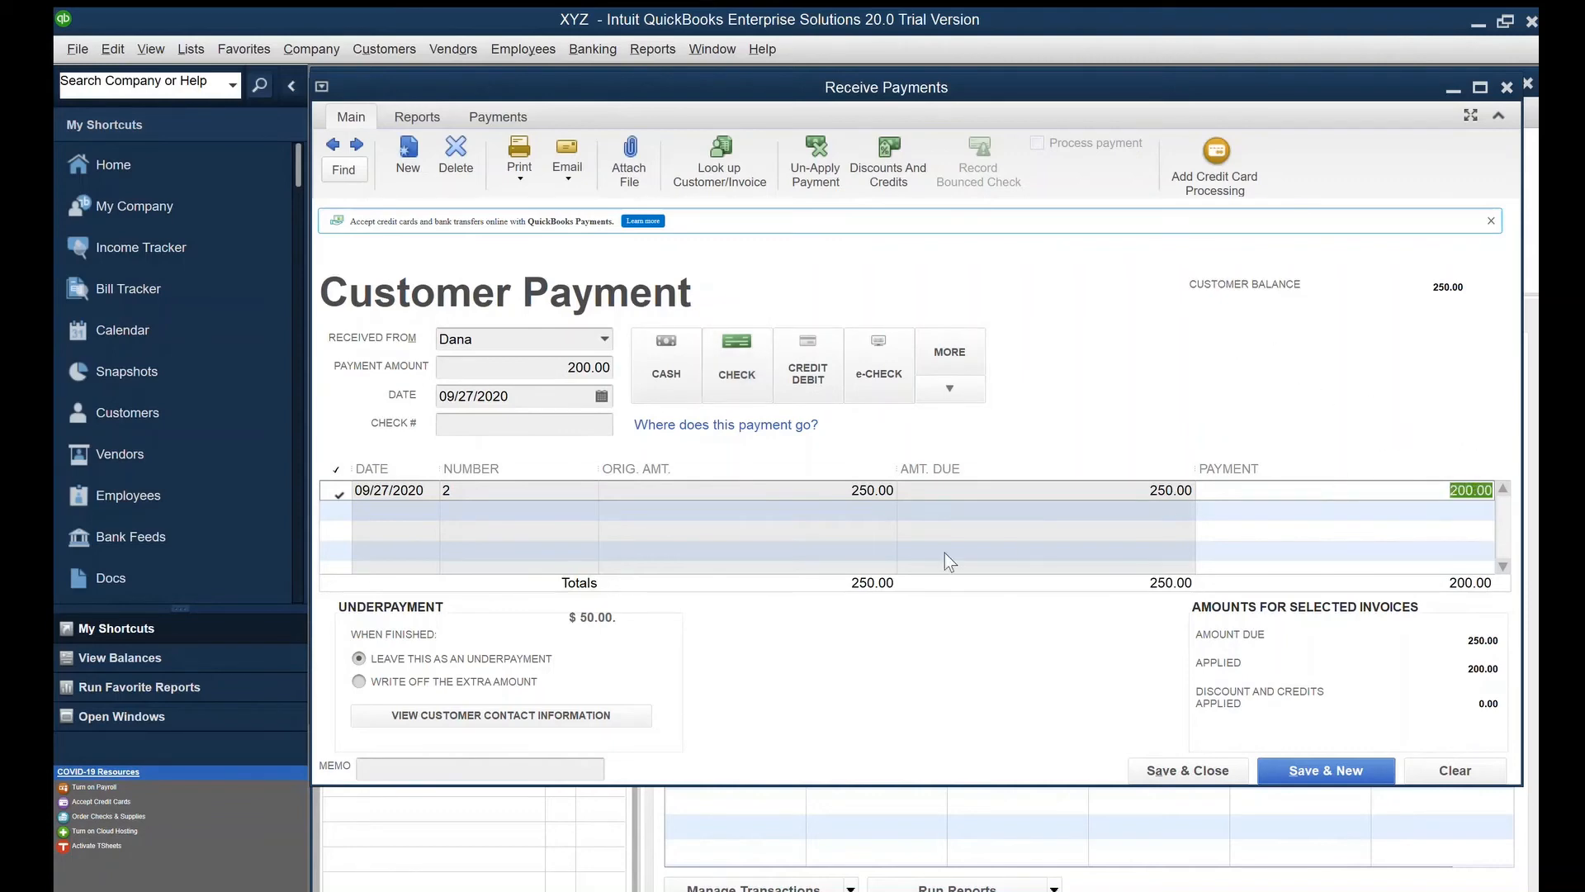
left_click(513, 768)
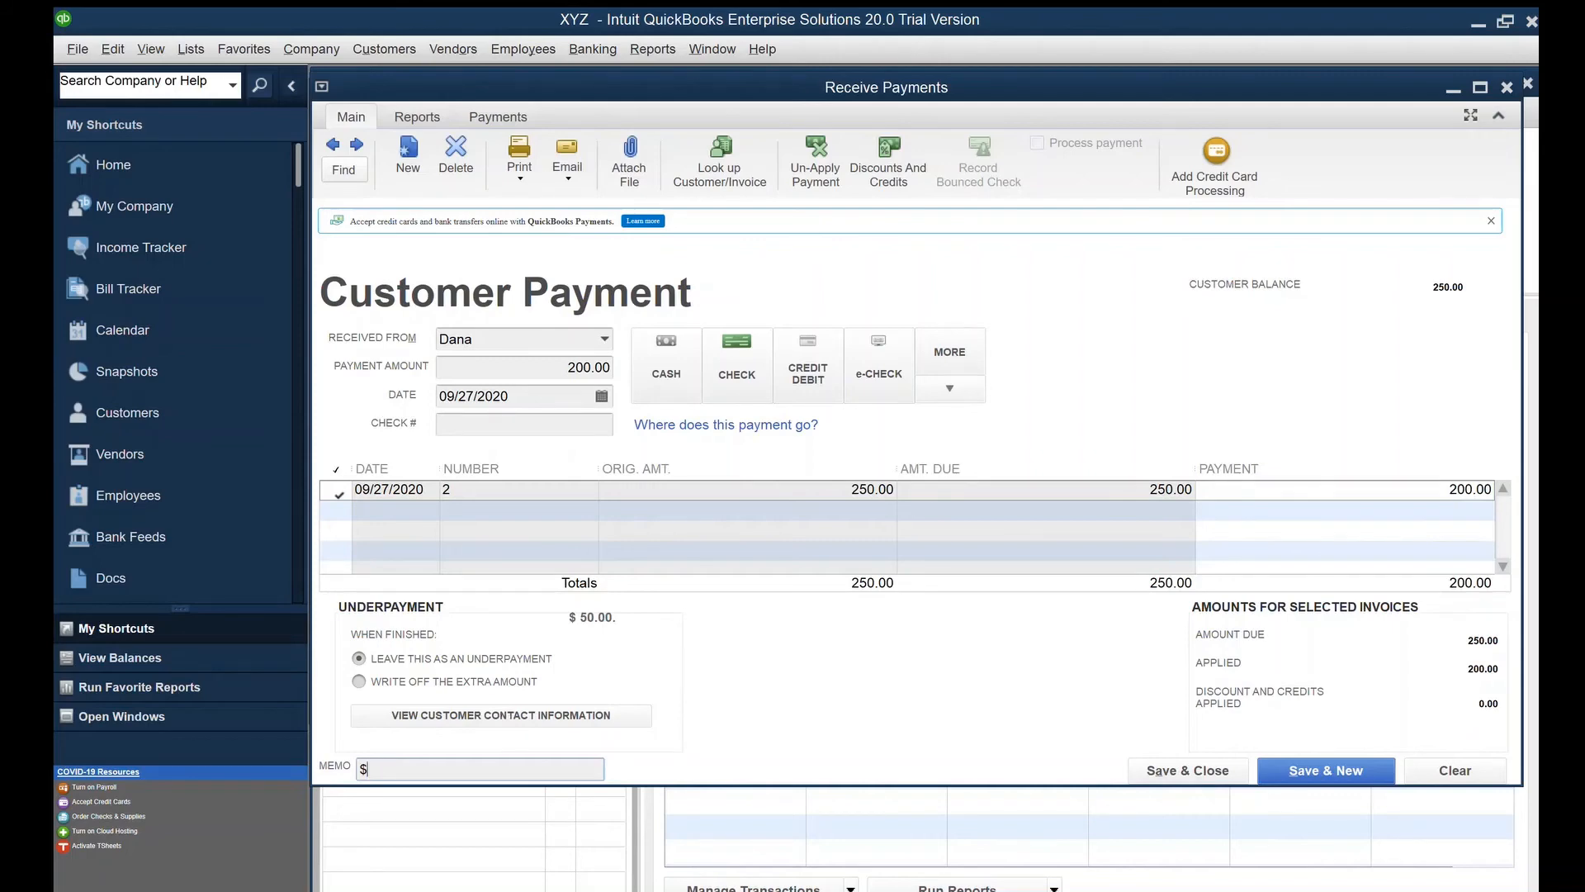
type("$50 Balance remaining")
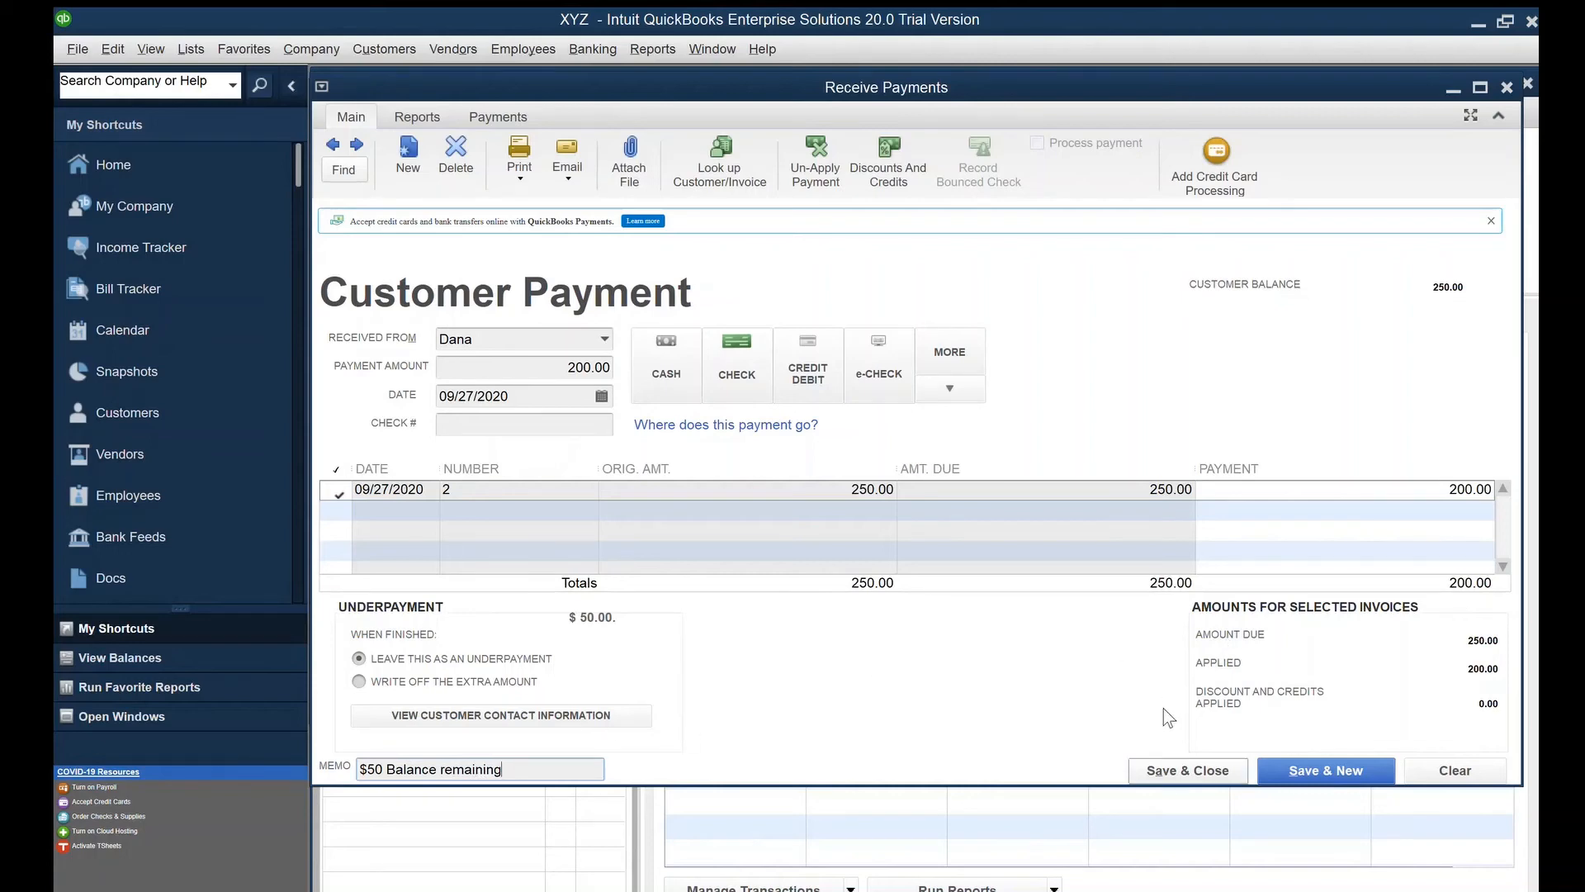
key("alt+a")
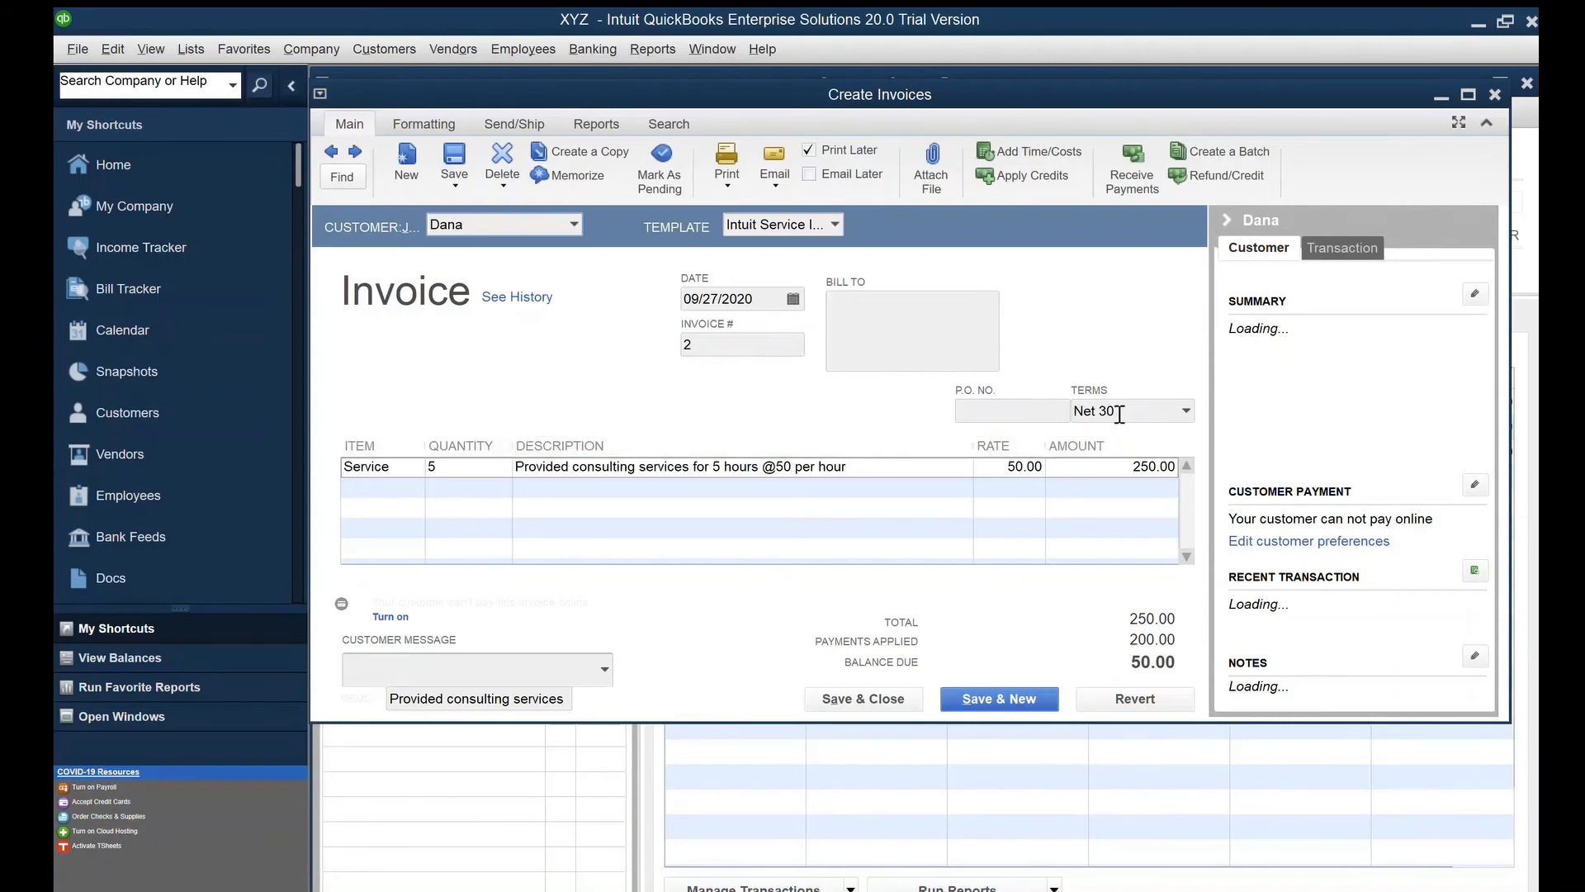
Close invoice #2 (50.00 still open) and the customer's Customer Center window
left_click_drag(1126, 466, 1176, 466)
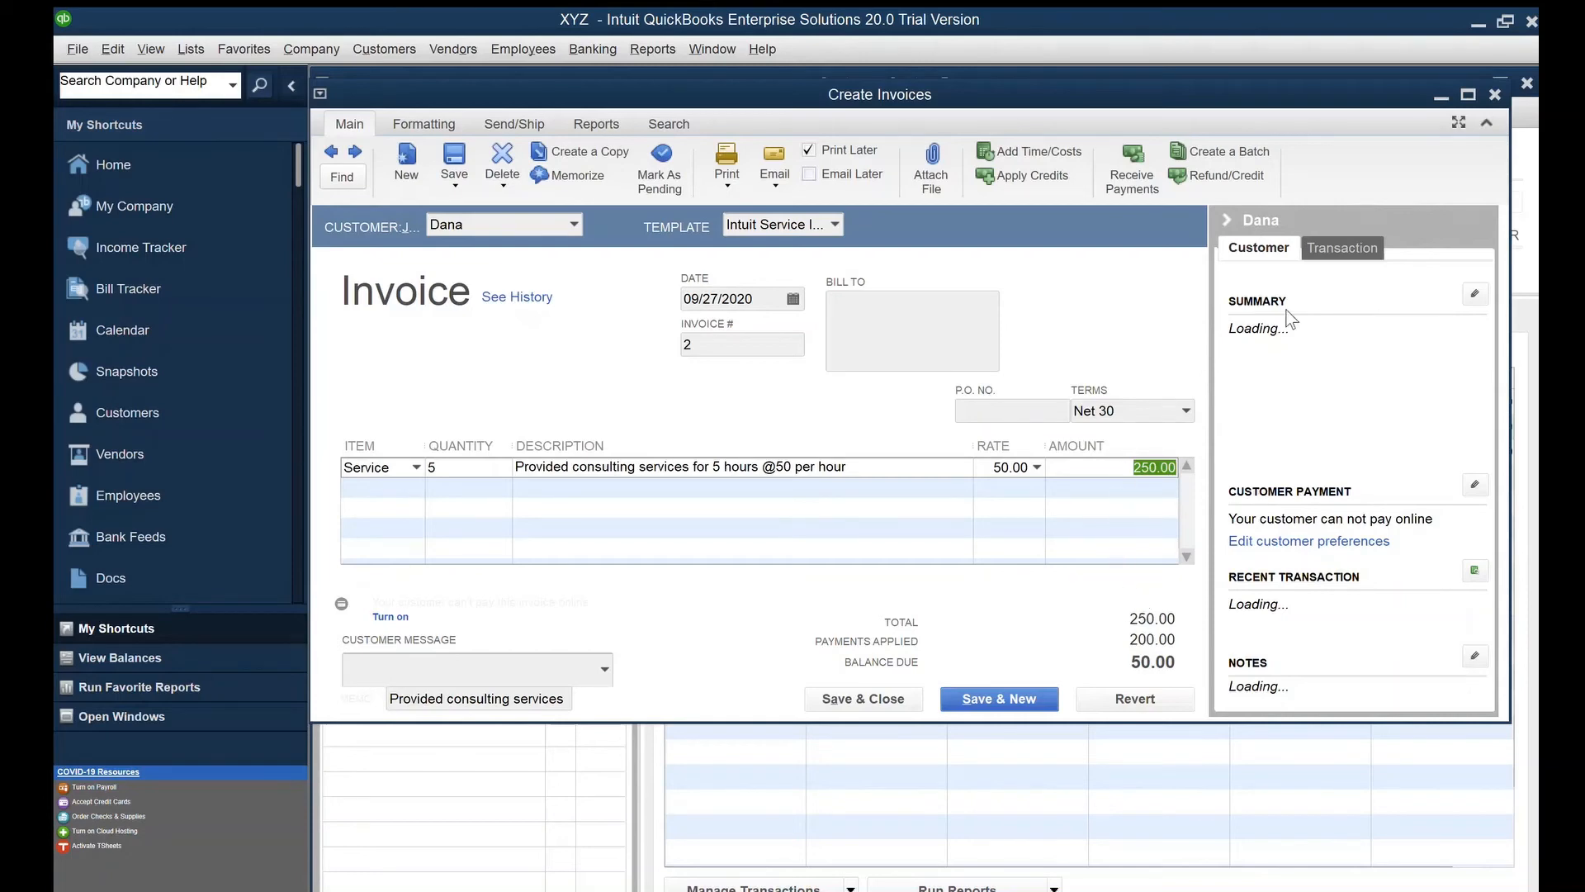
left_click(1495, 94)
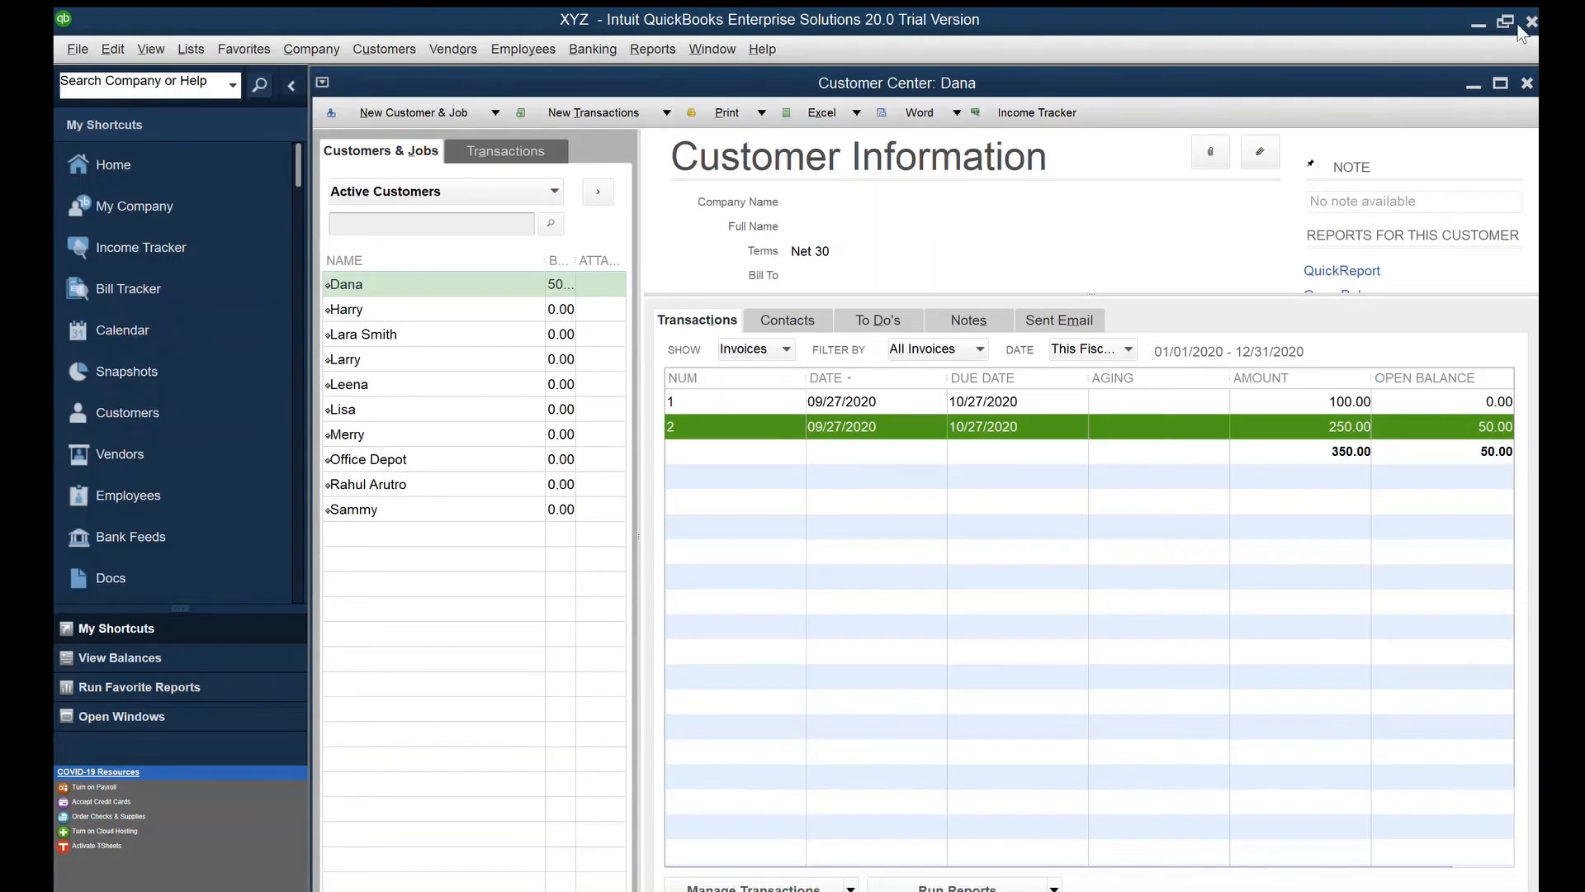
key("Escape")
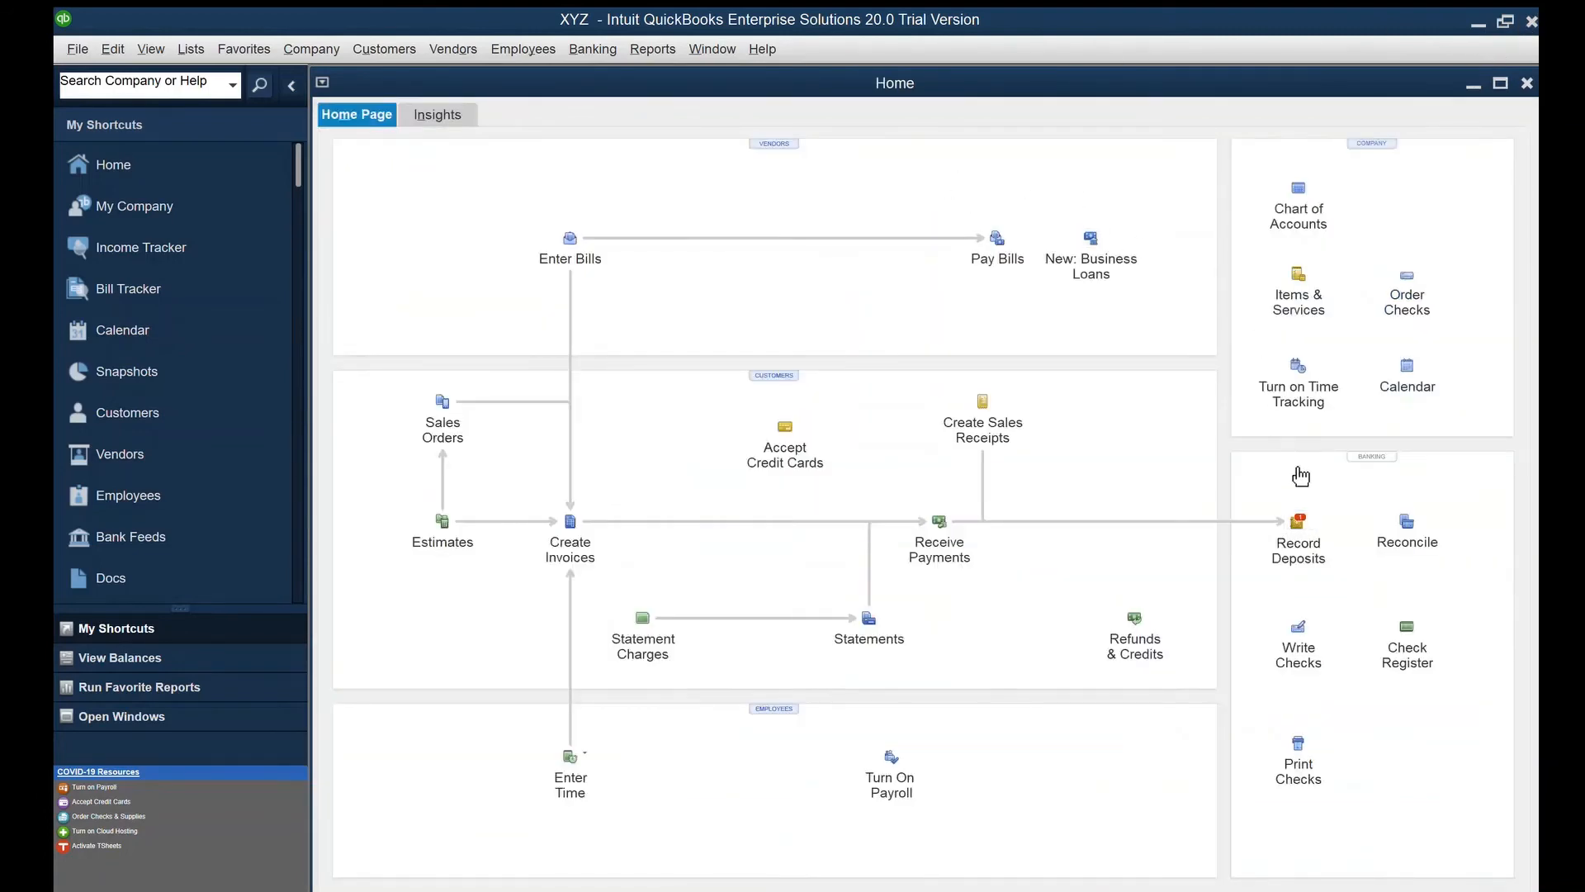
Deposit the customer's 200.00 check into Chase Bank with its check number and save
left_click(1293, 471)
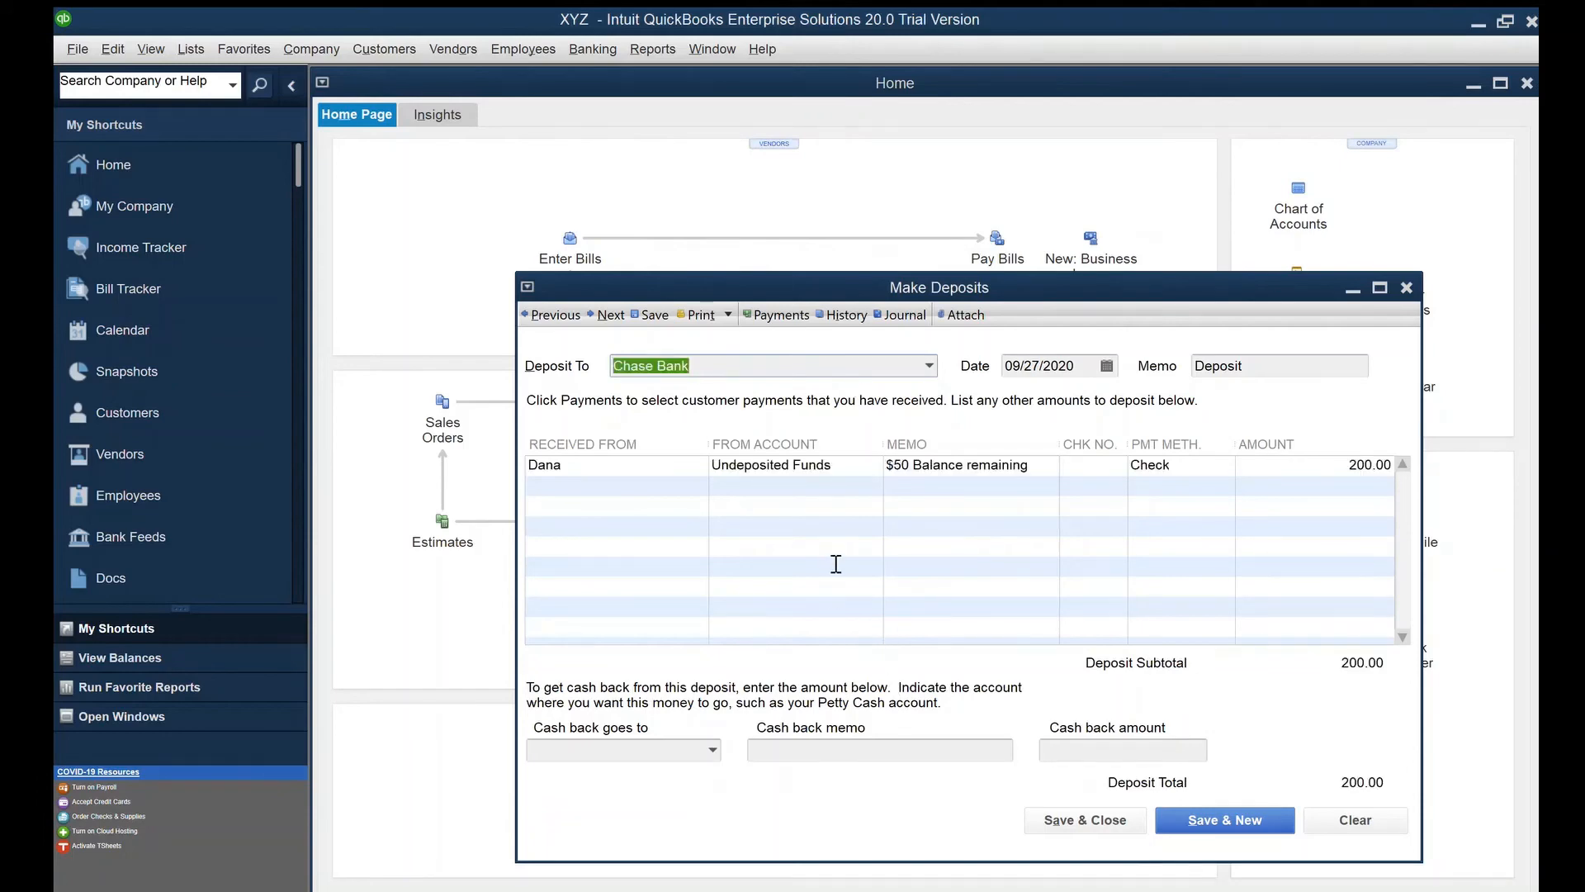
left_click_drag(800, 277, 696, 64)
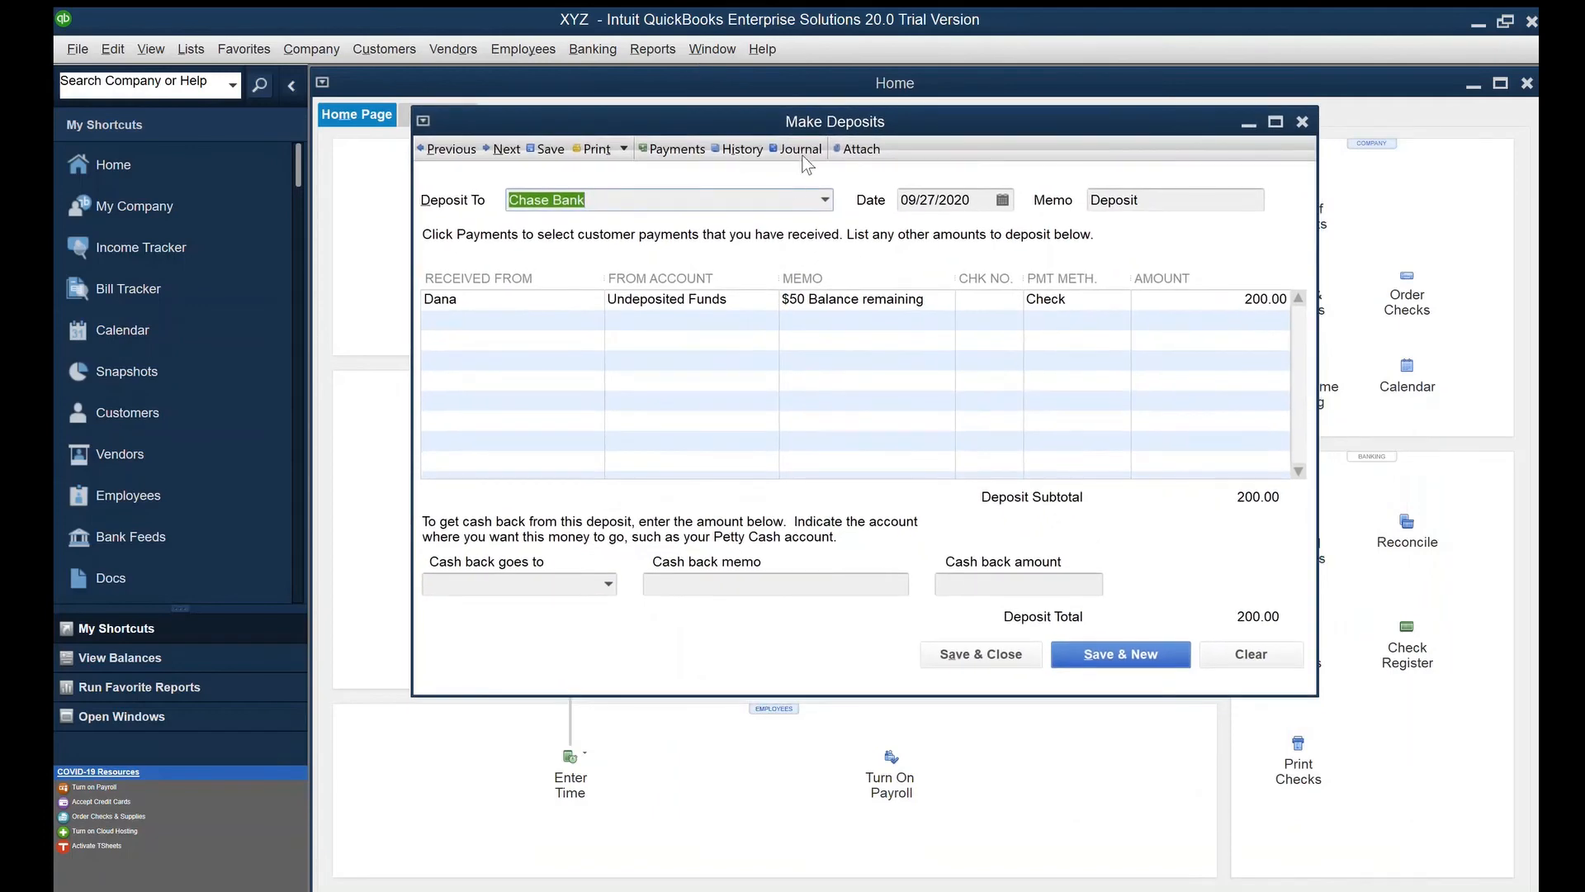
left_click(816, 137)
key("Tab")
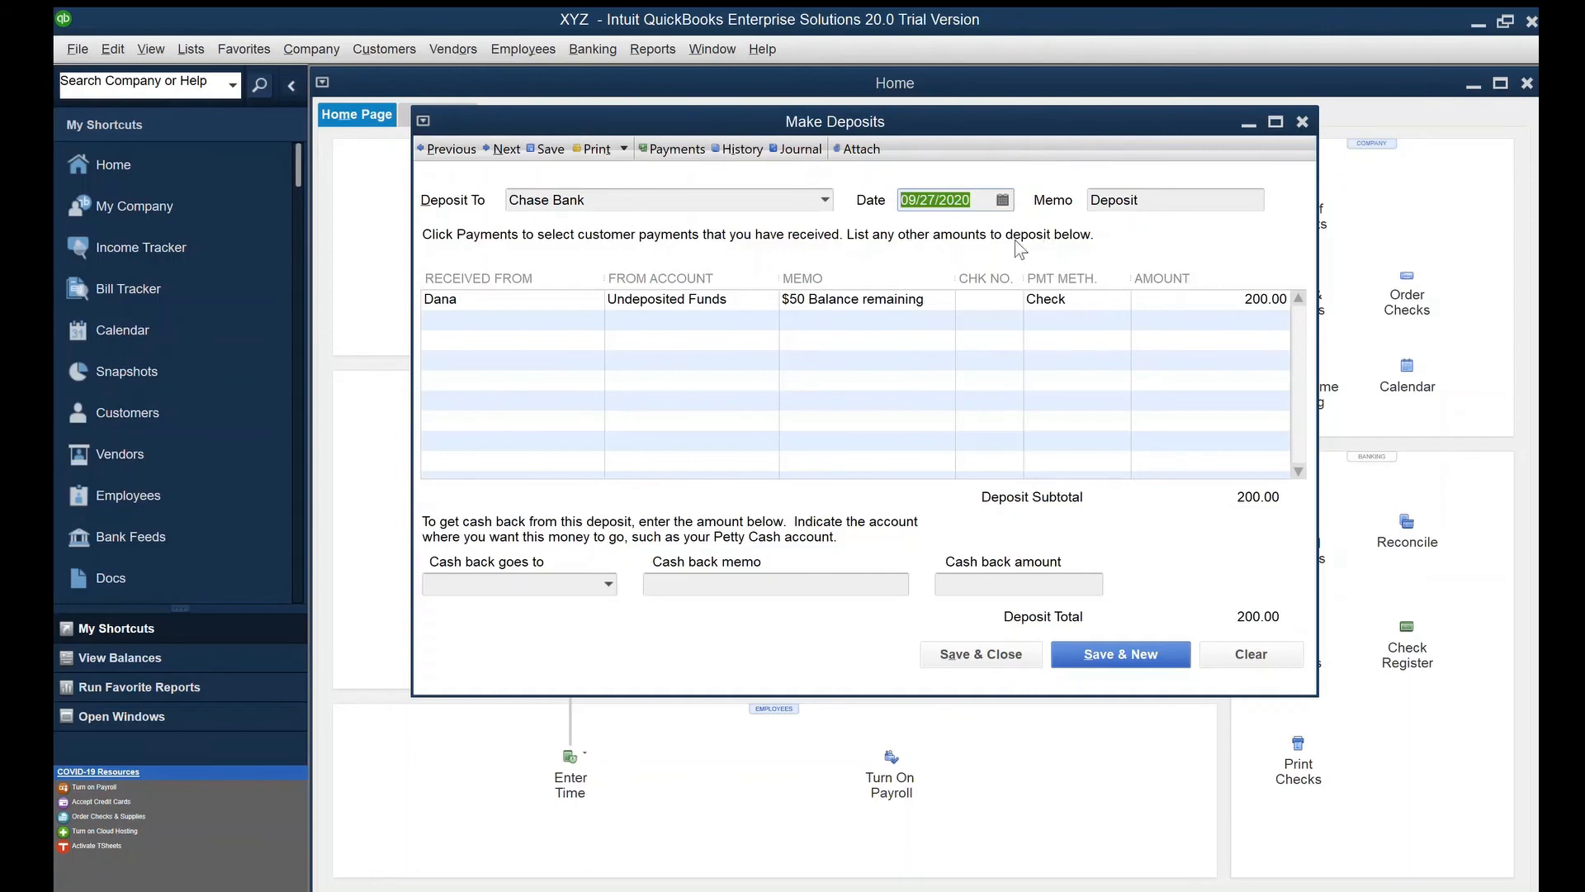
left_click(1012, 299)
type("23")
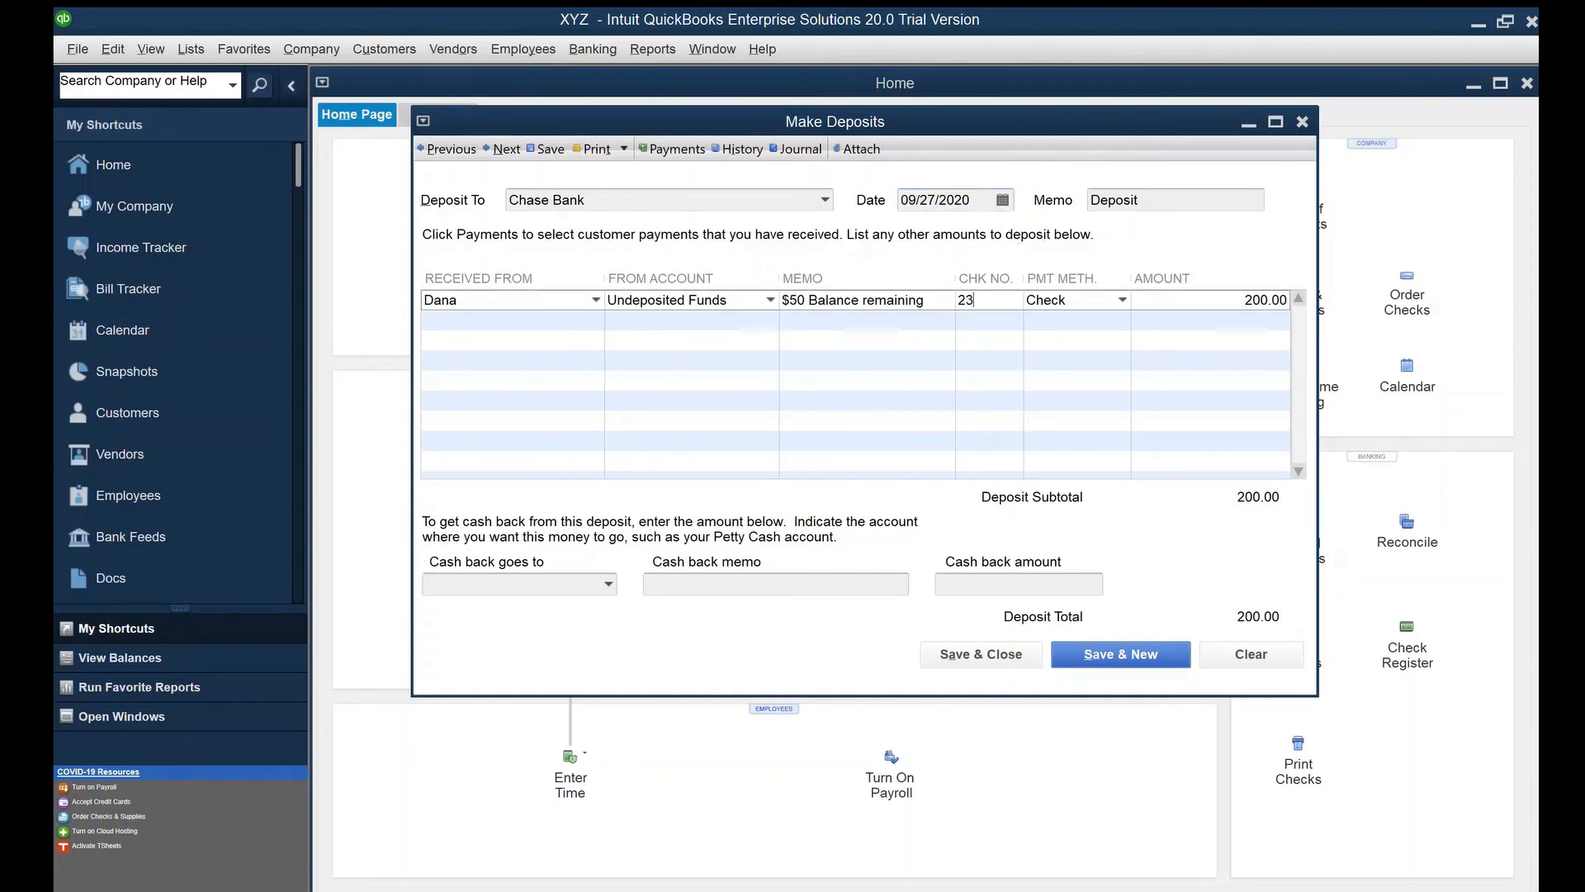
type("43")
left_click(1016, 653)
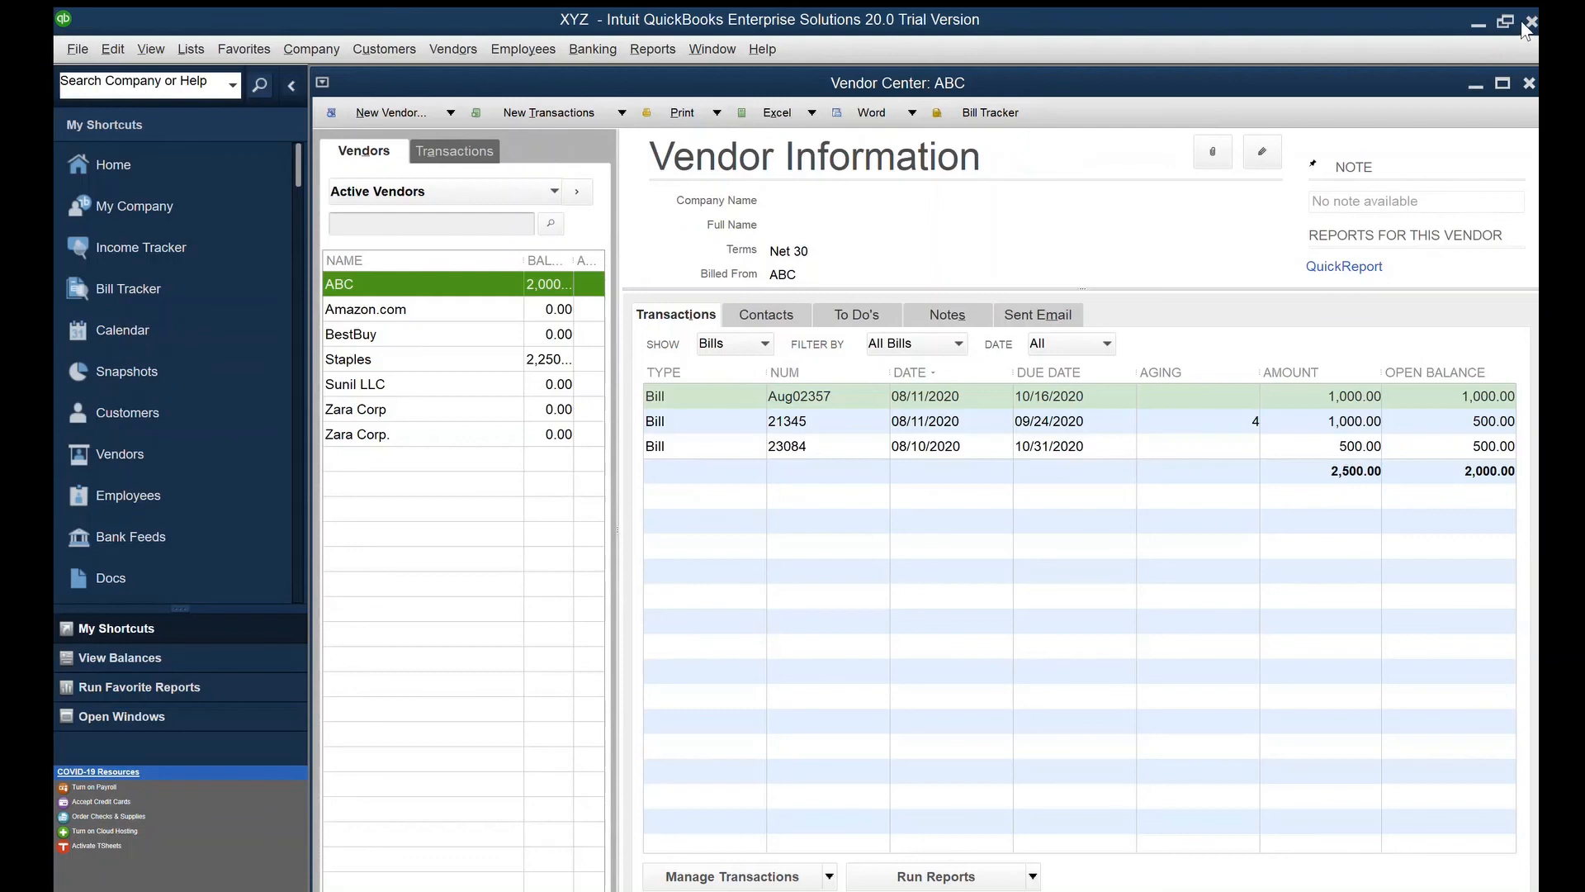
Close the ABC vendor center, then review and close the maximized September 1–28, 2020 Profit & Loss (net income -150.00)
left_click(1529, 83)
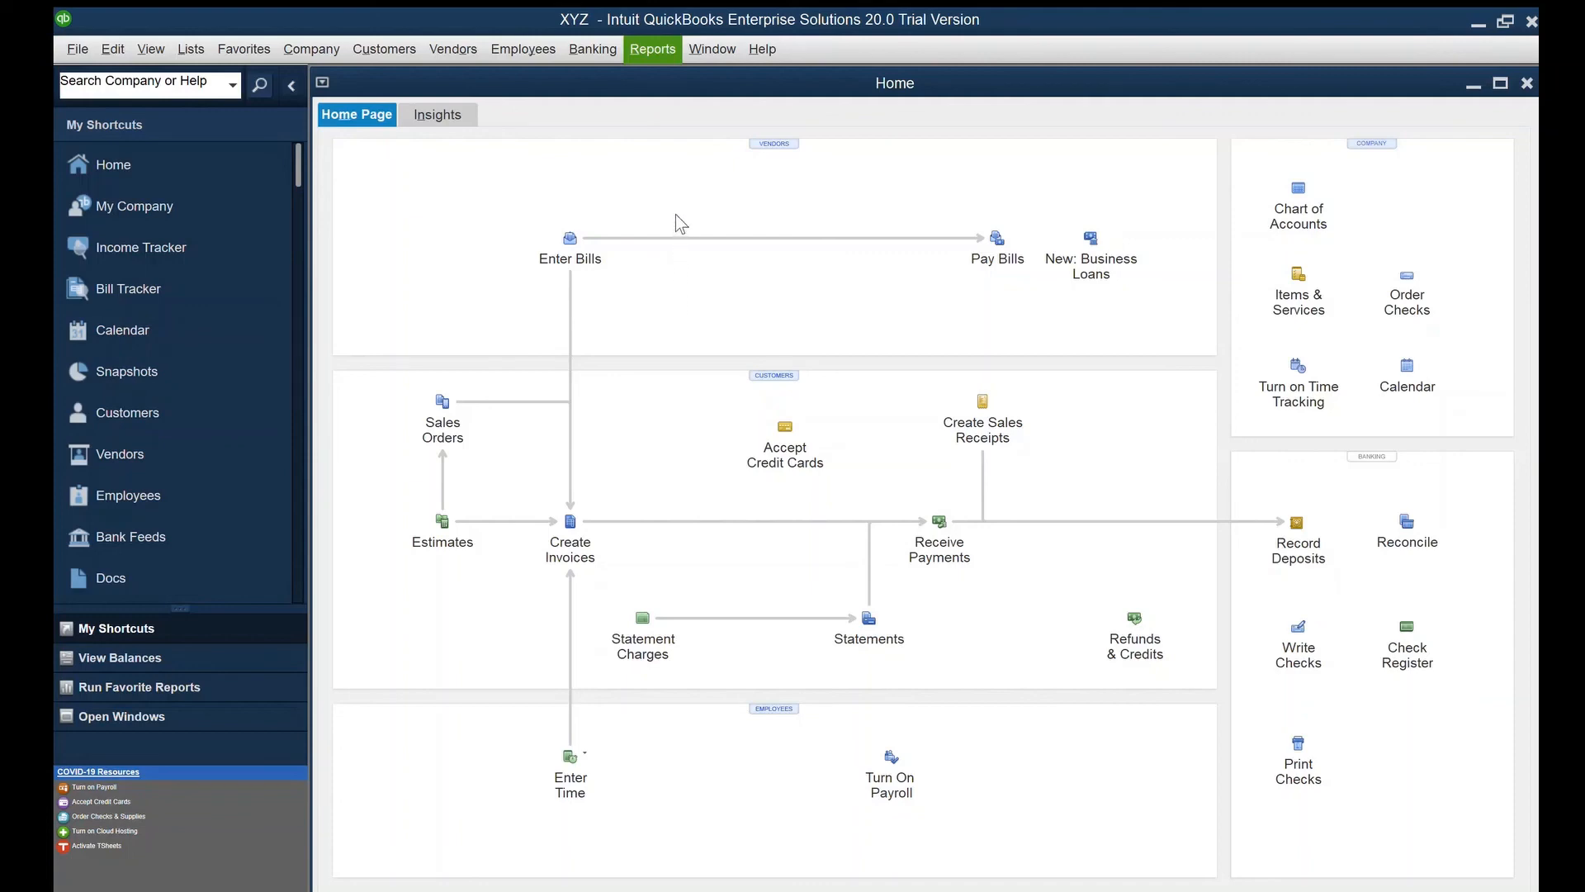
left_click(966, 209)
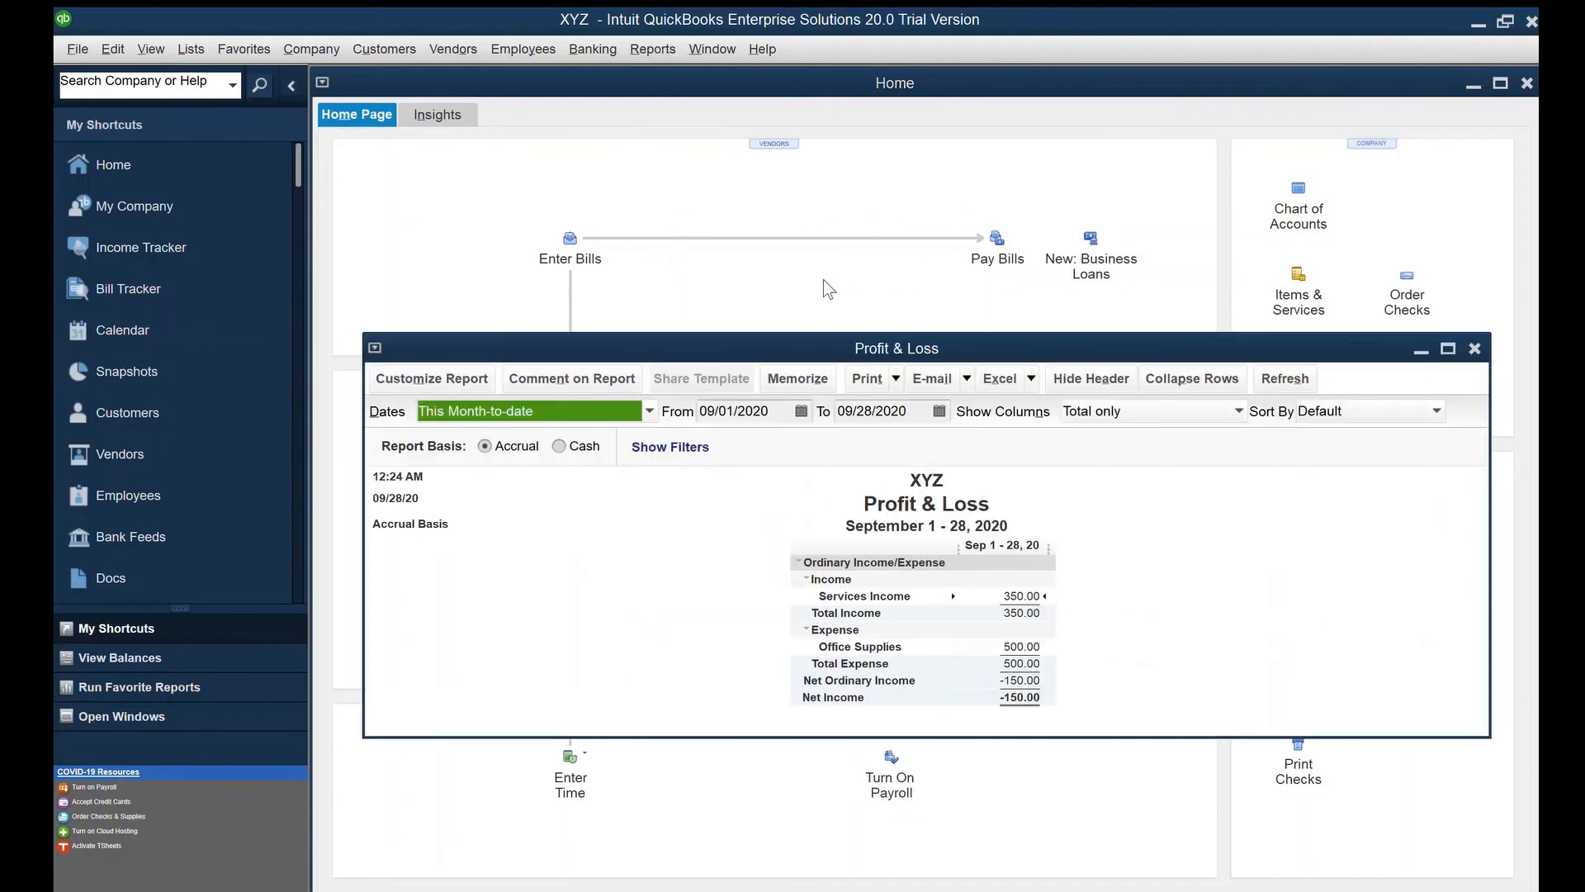
left_click(1448, 348)
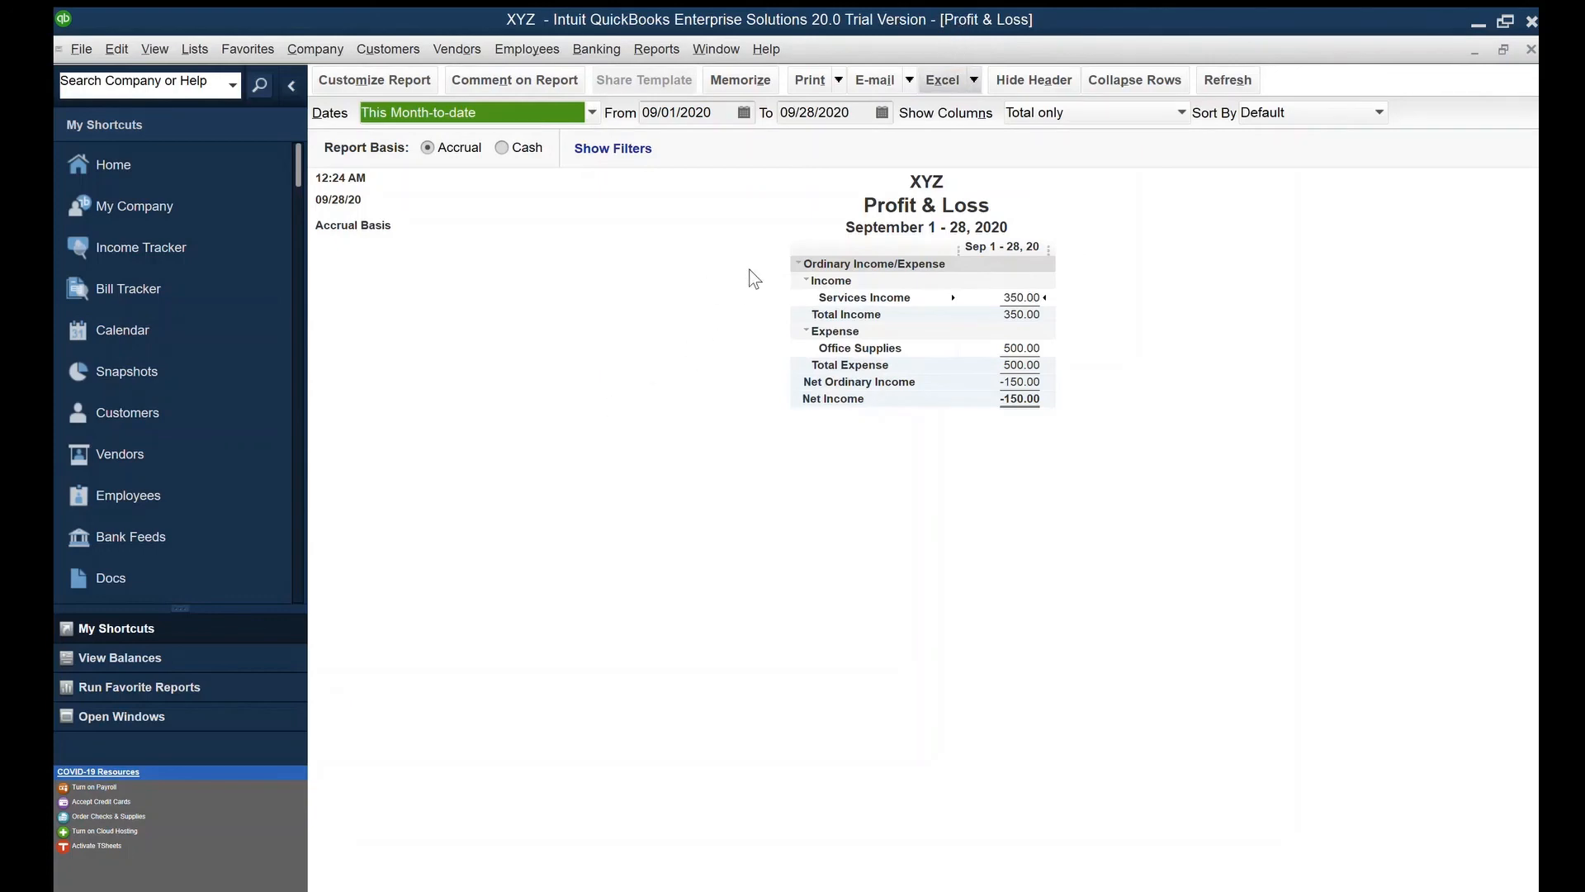
left_click(643, 245)
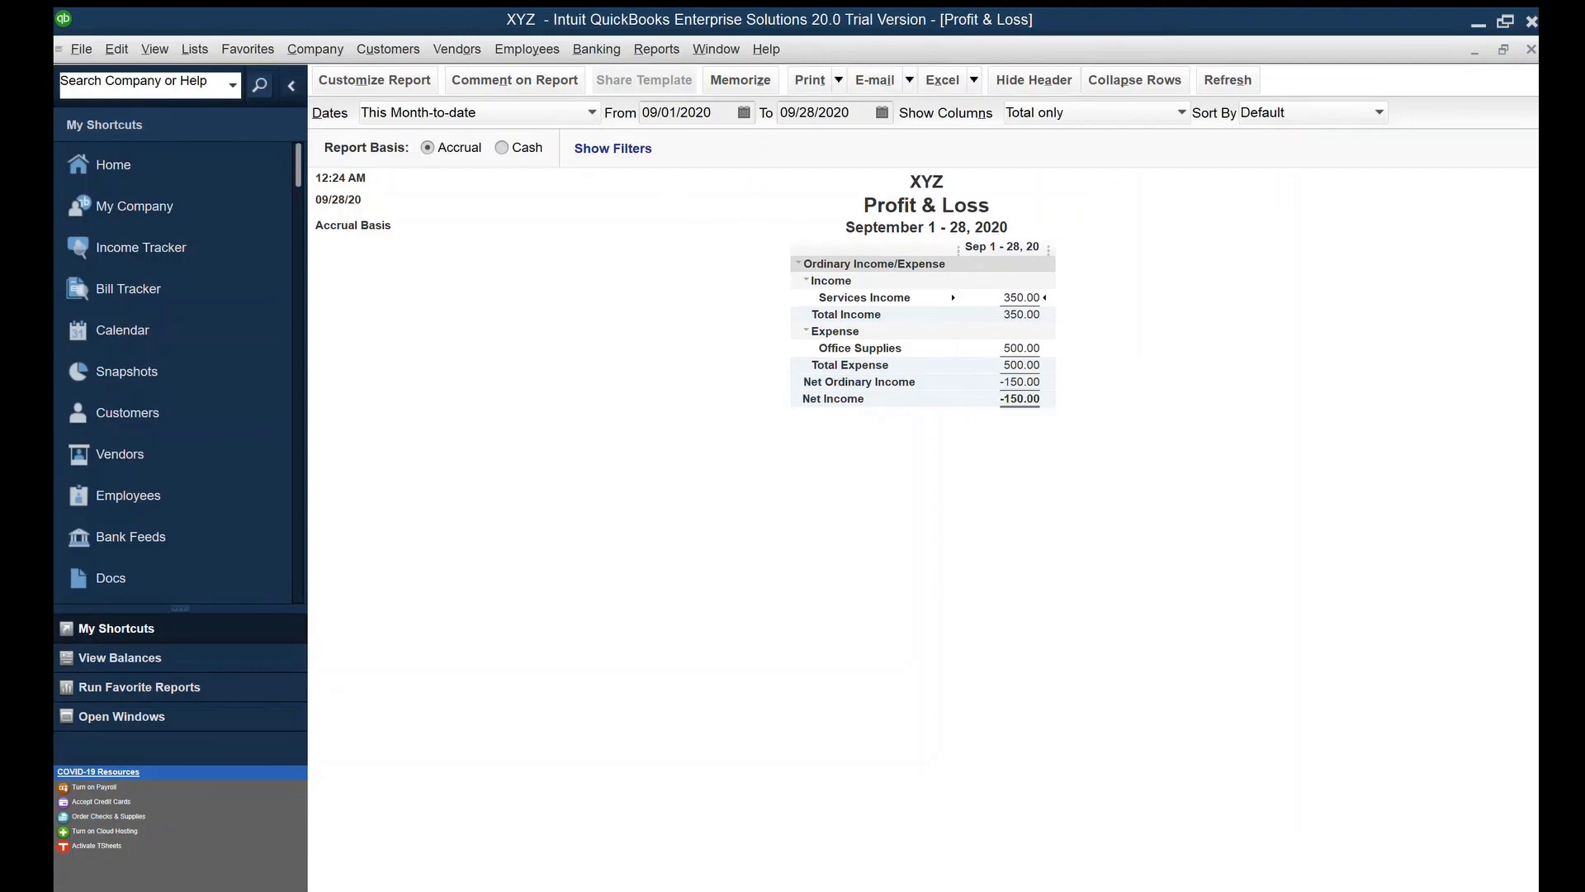
left_click(1531, 49)
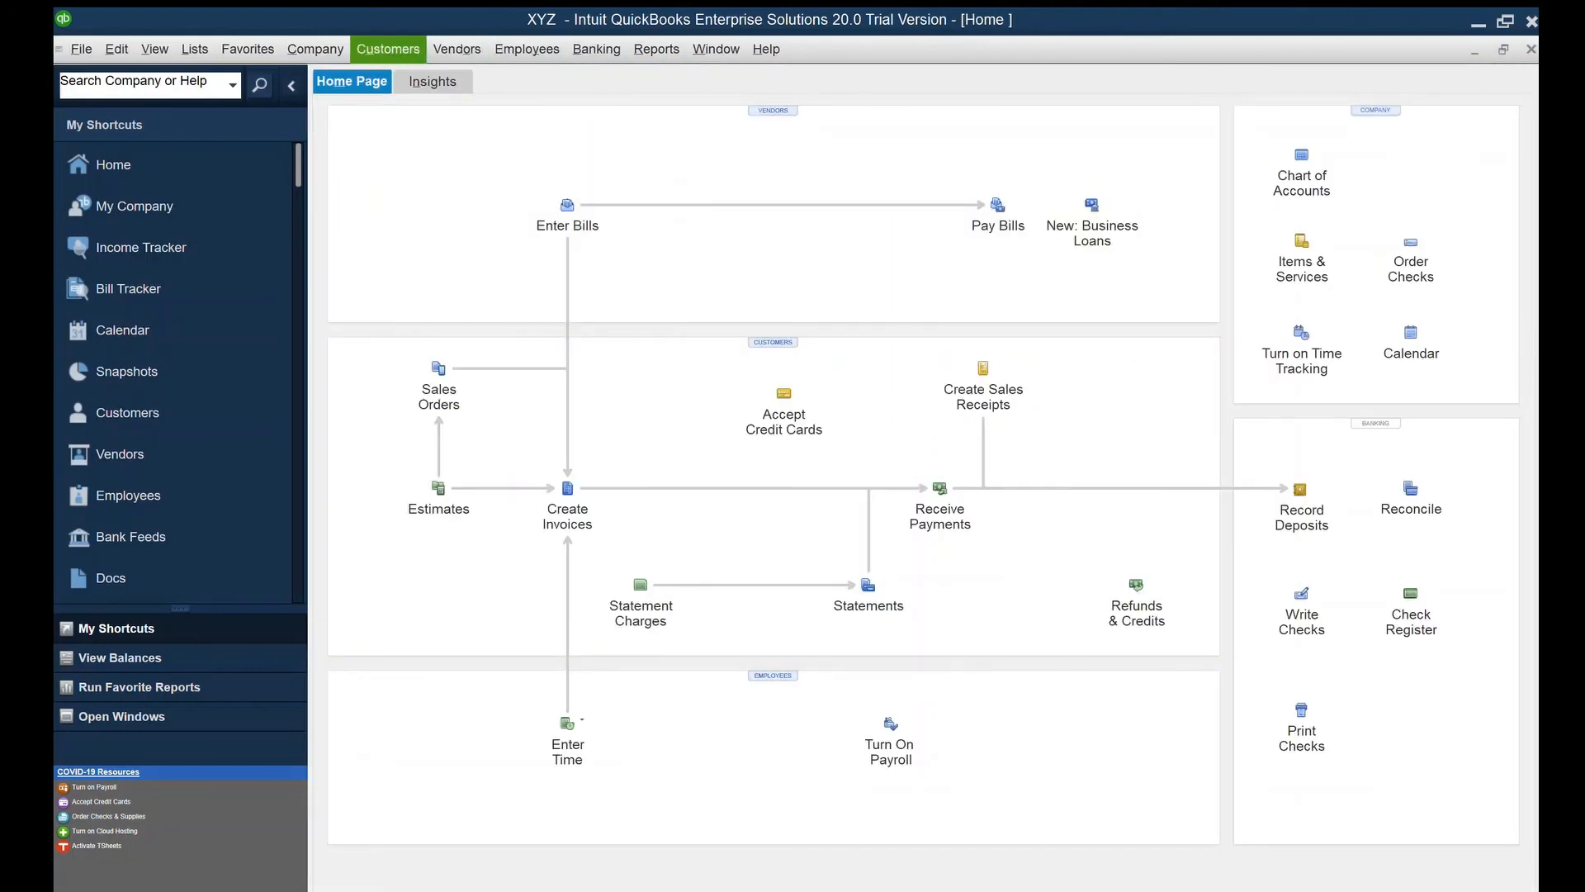
Open the Customer Center with Ctrl+J, view the customer's fully paid invoice 1, and close it
key("ctrl+j")
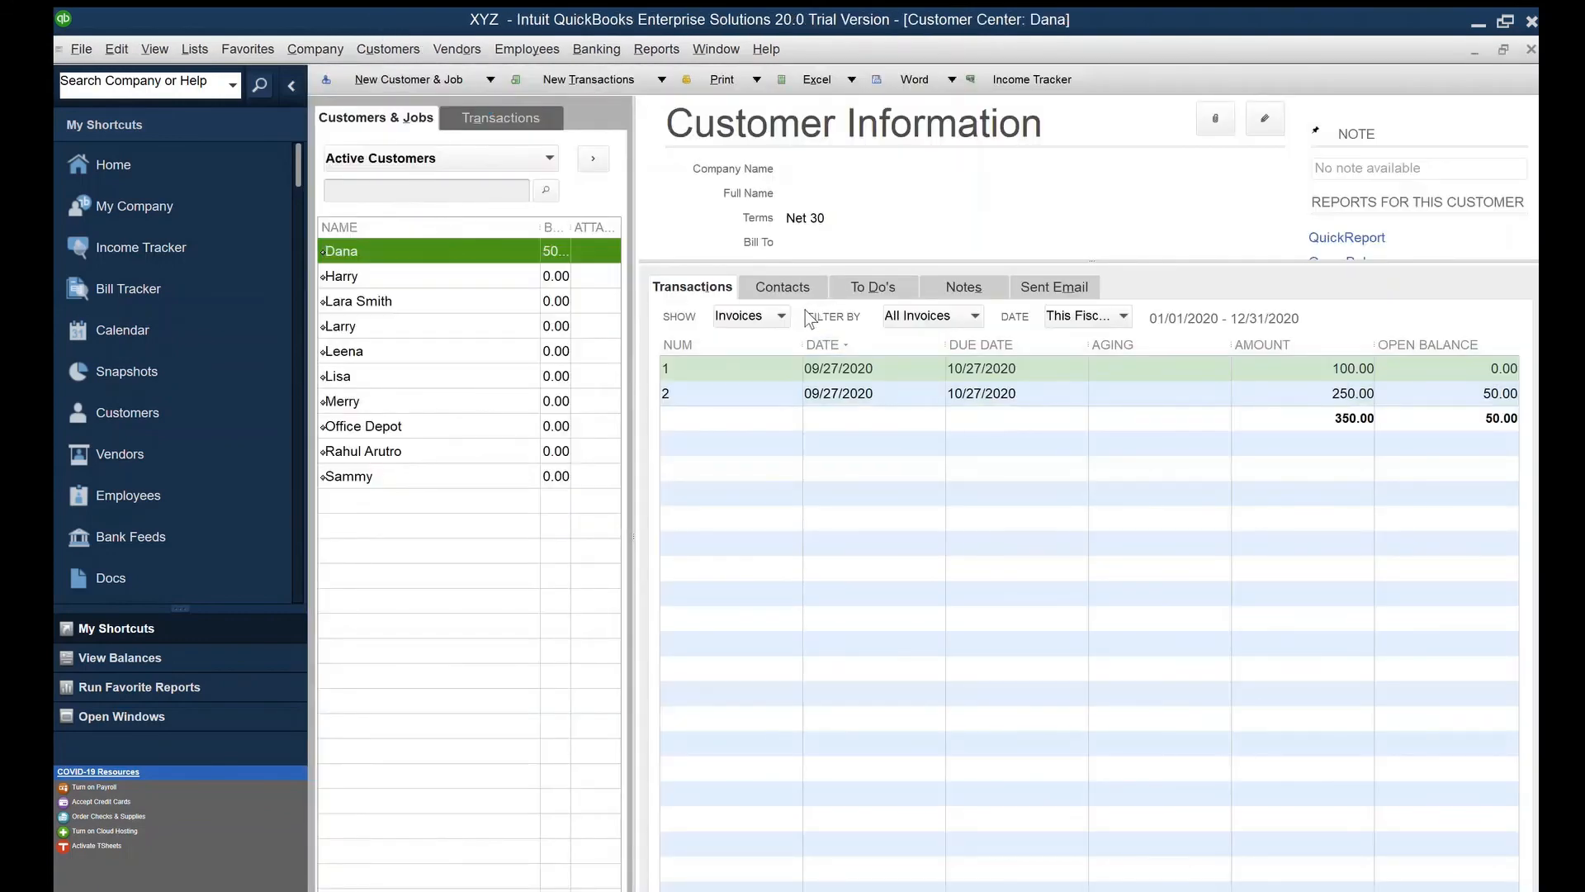
double_click(813, 368)
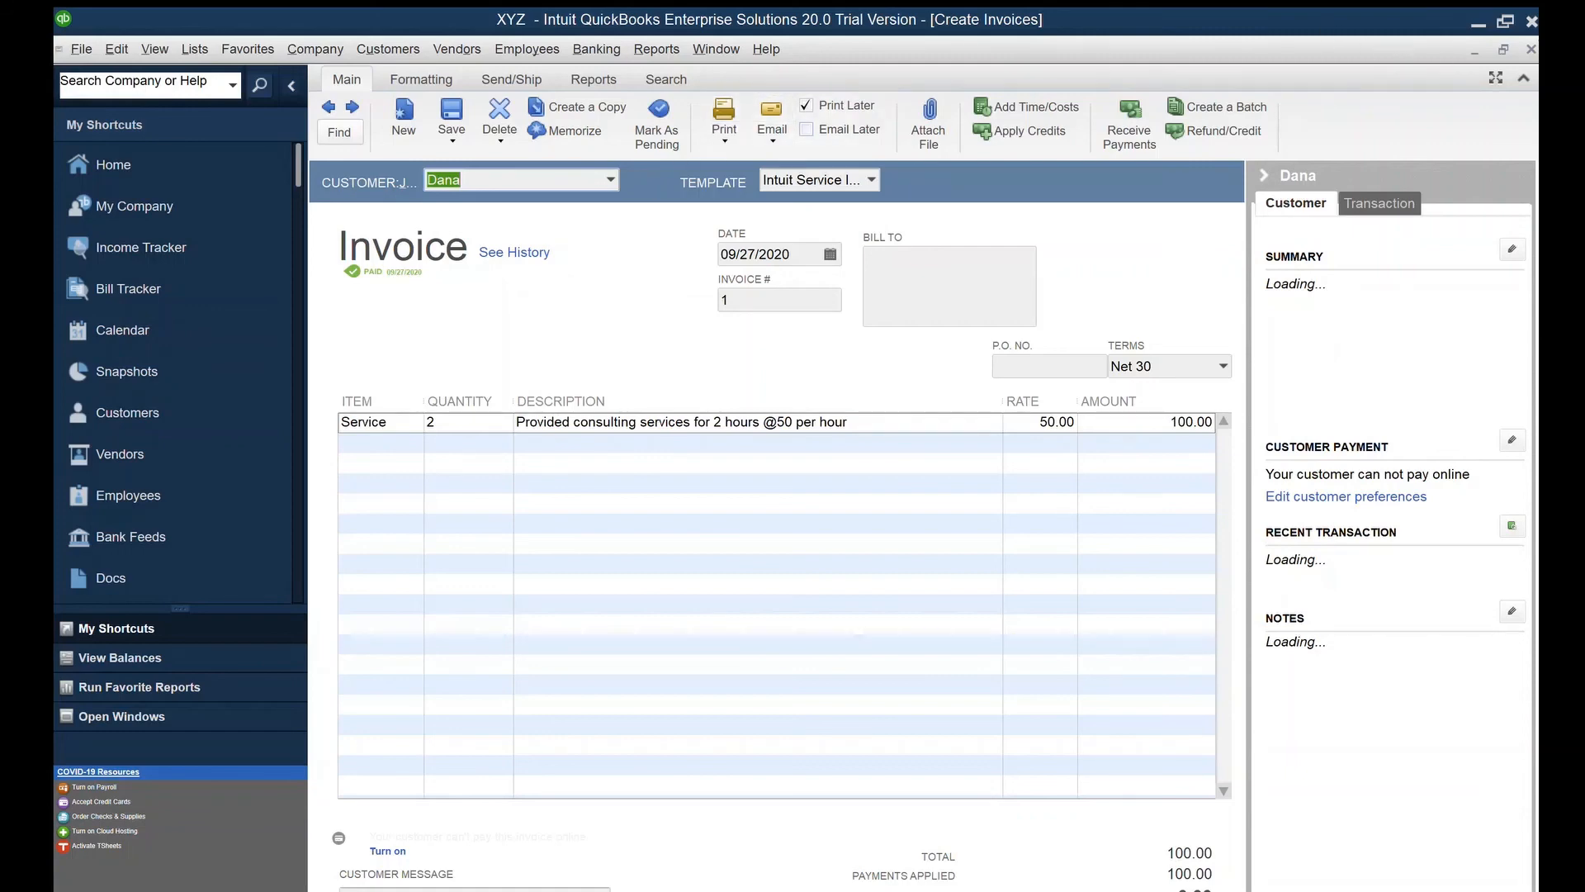
key("Escape")
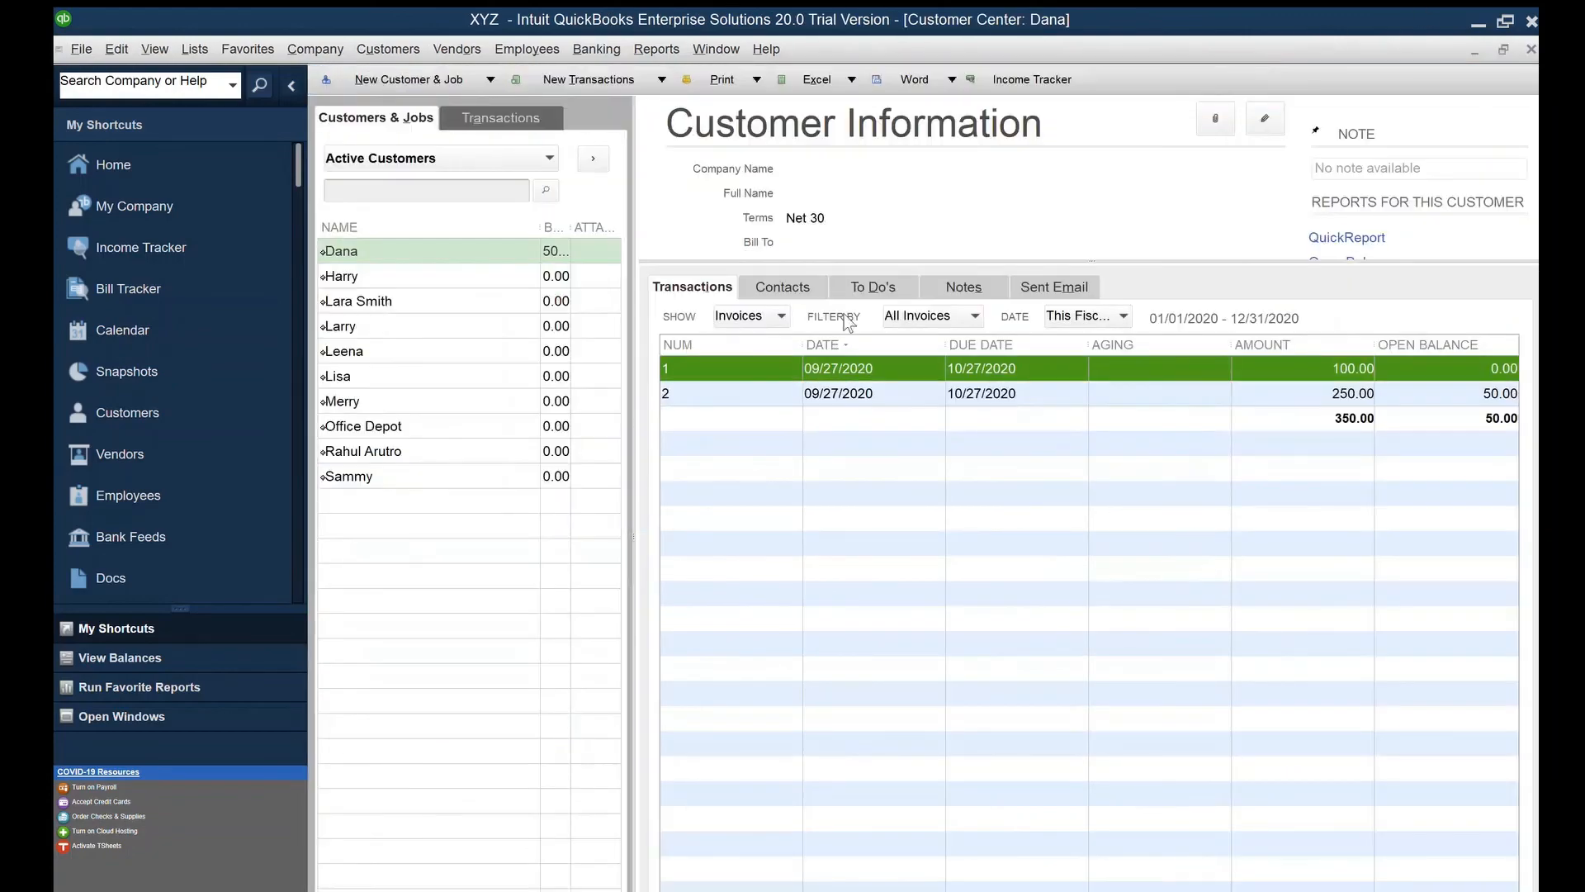